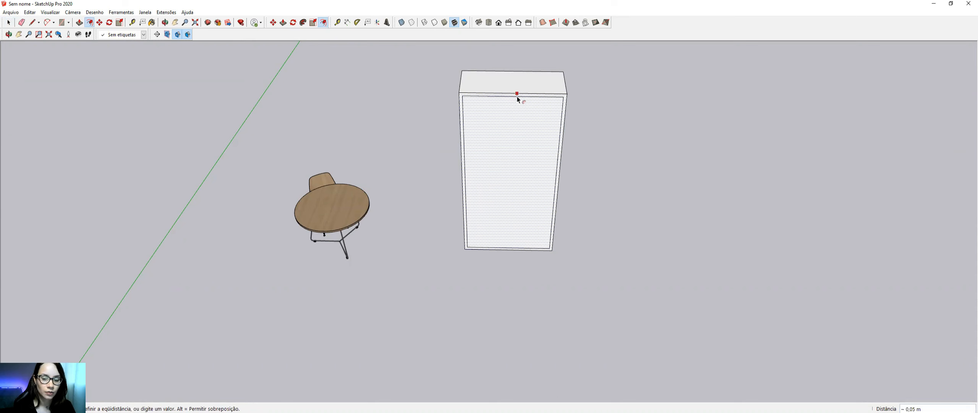
Offset the outline of the cabinet's front face inward by about 0.05 m.
{"action": "scroll", "coordinate": [518, 99], "scroll_direction": "up", "scroll_amount": 4}
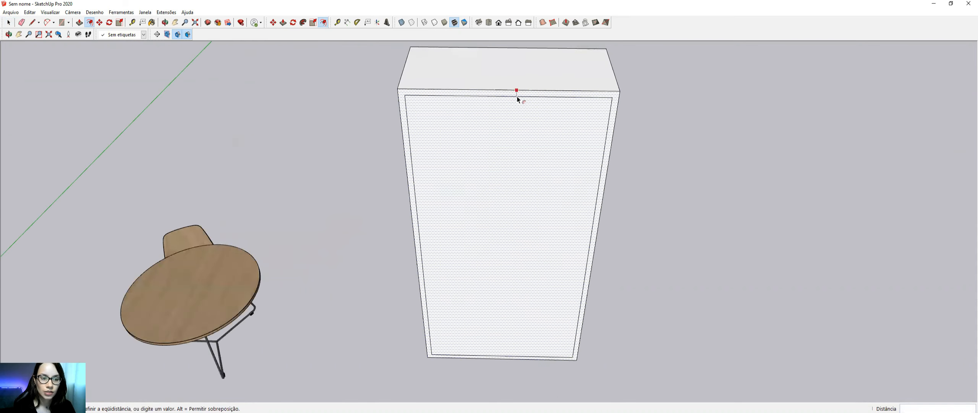
{"action": "left_click", "coordinate": [518, 99]}
{"action": "key", "text": "space"}
{"action": "left_click", "coordinate": [517, 207]}
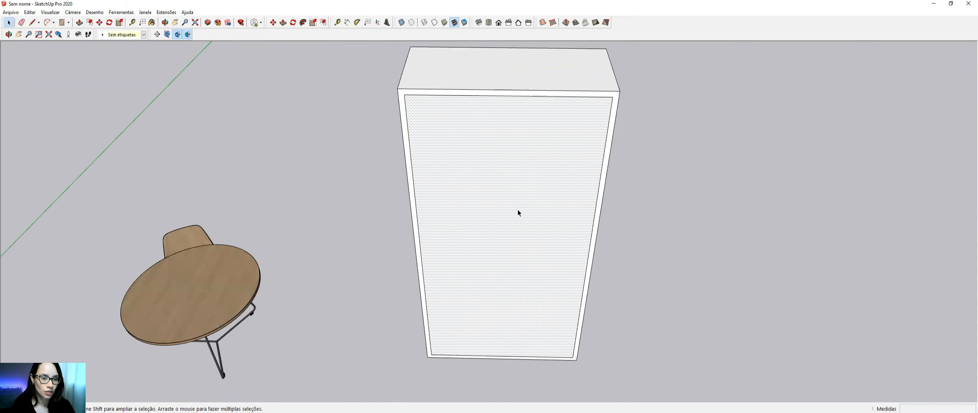
Push the cabinet's inner front face back about 0.52 m to hollow out the body.
{"action": "key", "text": "p"}
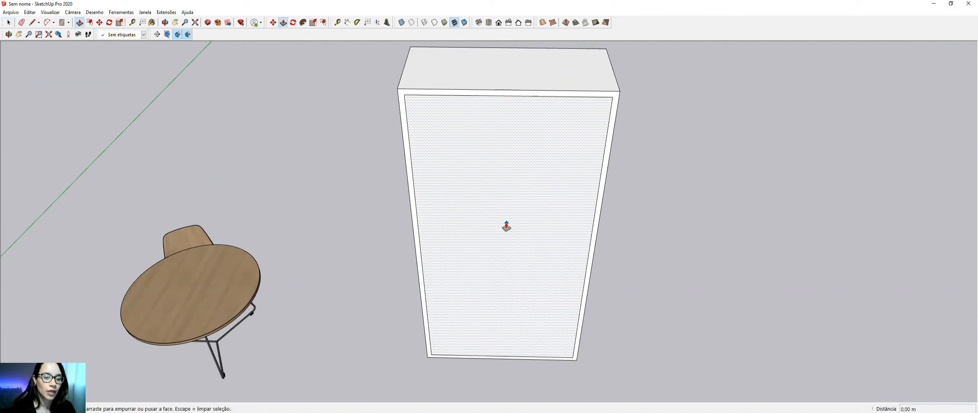
{"action": "left_click", "coordinate": [477, 269]}
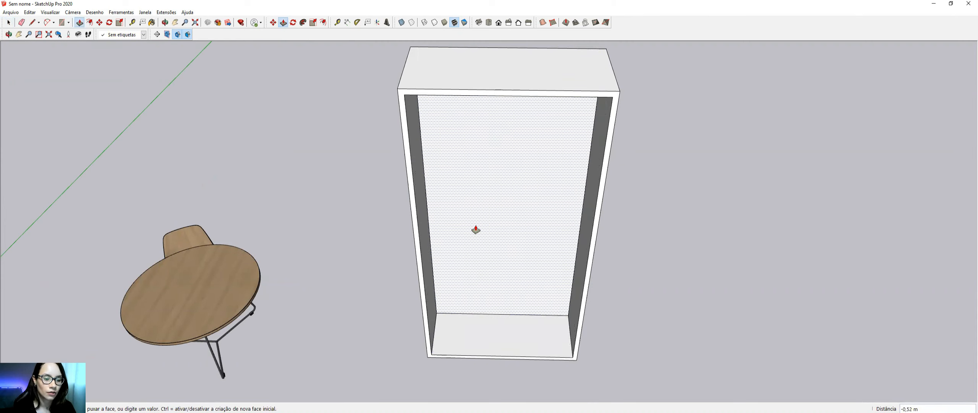
{"action": "left_click", "coordinate": [471, 282]}
{"action": "scroll", "coordinate": [472, 283], "scroll_direction": "down", "scroll_amount": 3}
{"action": "key", "text": "space"}
{"action": "left_click", "coordinate": [466, 201]}
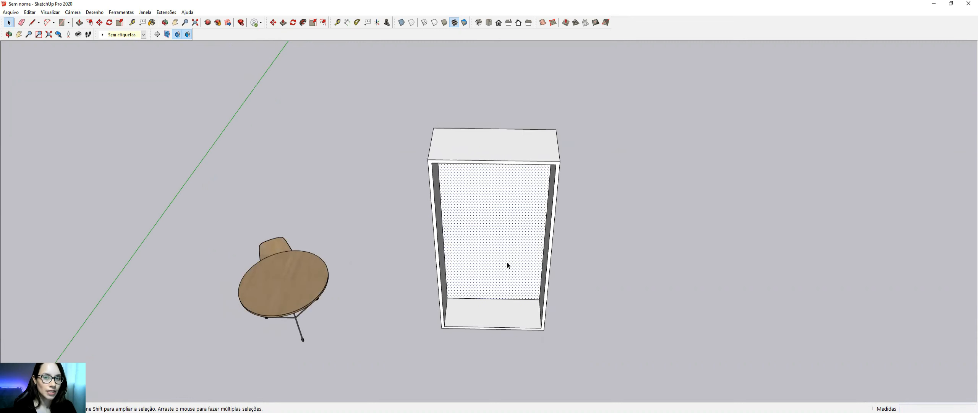
Draw a rectangle over the cabinet's inner floor, from the back corner to the diagonally opposite front corner.
{"action": "scroll", "coordinate": [507, 267], "scroll_direction": "up", "scroll_amount": 3}
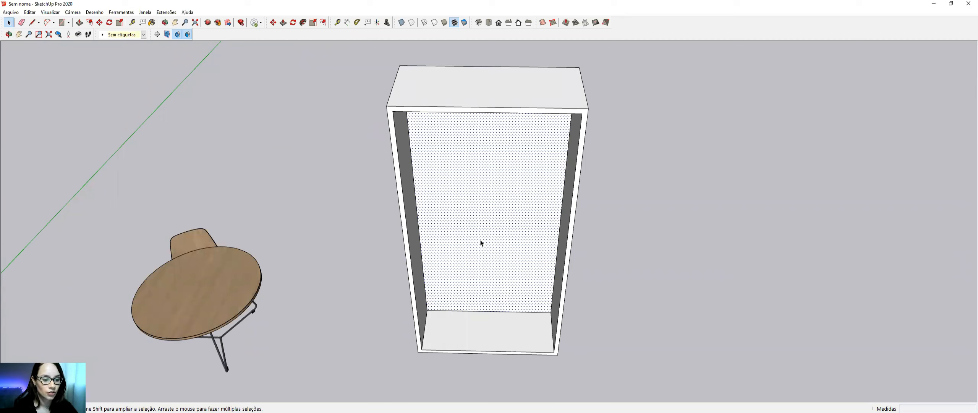
{"action": "key", "text": "r"}
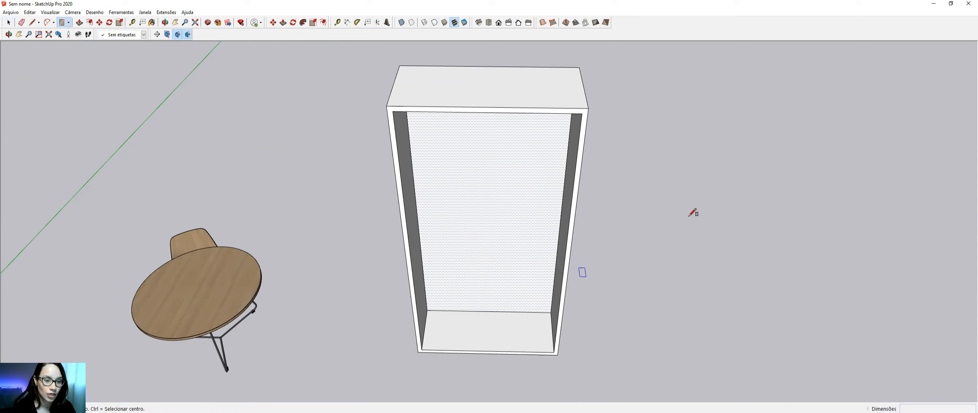
{"action": "scroll", "coordinate": [486, 338], "scroll_direction": "up", "scroll_amount": 2}
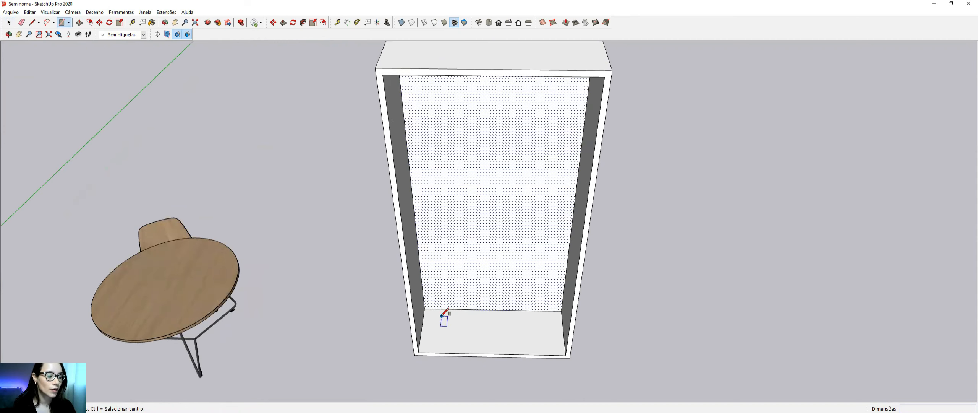
{"action": "left_click", "coordinate": [425, 308]}
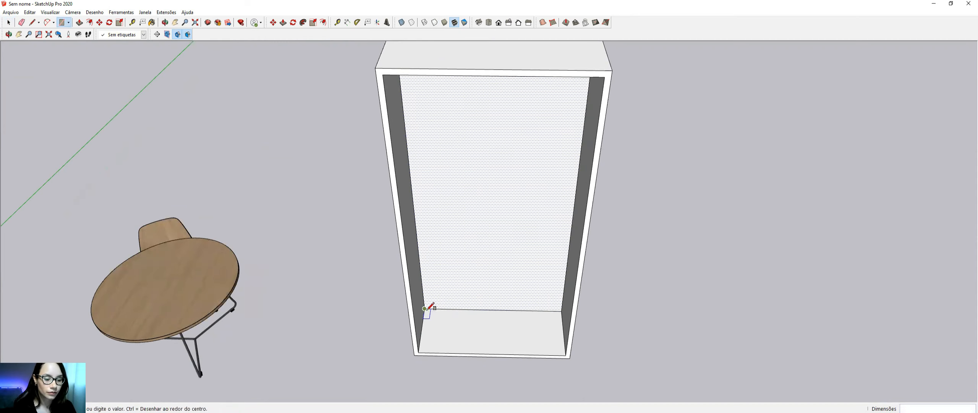
{"action": "left_click", "coordinate": [566, 355]}
{"action": "key", "text": "space"}
{"action": "left_click", "coordinate": [504, 234]}
{"action": "key", "text": "Delete"}
Raise the cabinet's inner floor face by about 0.07 m with Push/Pull.
{"action": "left_click", "coordinate": [465, 325]}
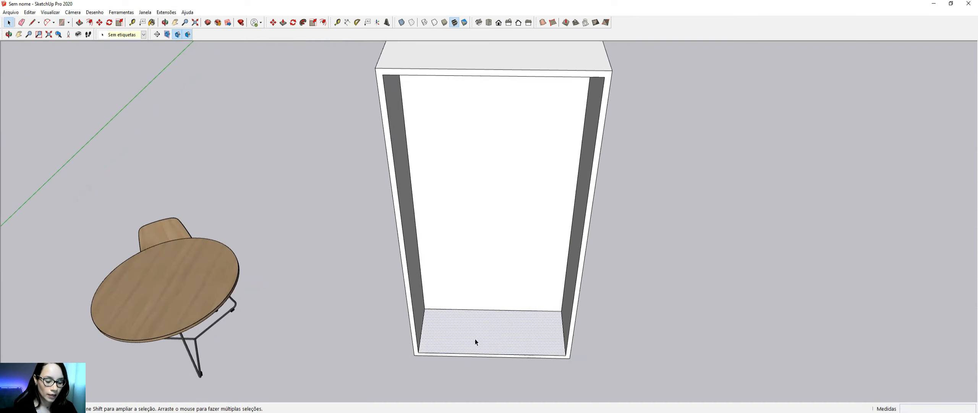
{"action": "key", "text": "p"}
{"action": "left_click", "coordinate": [475, 334]}
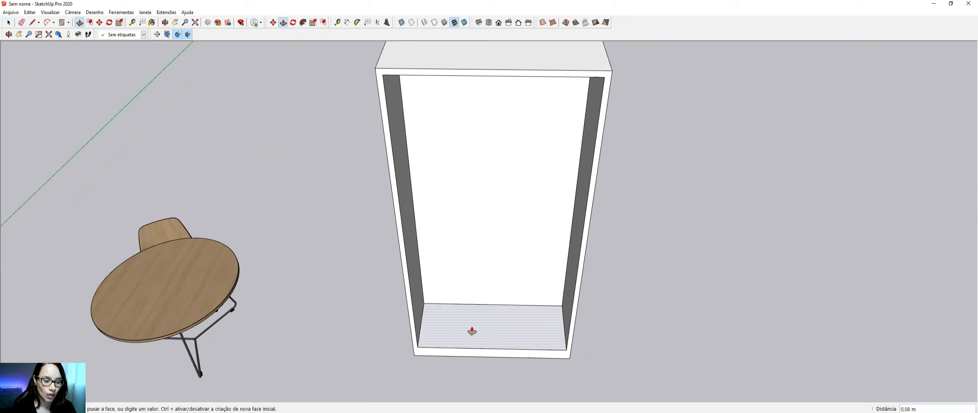
{"action": "left_click", "coordinate": [473, 331]}
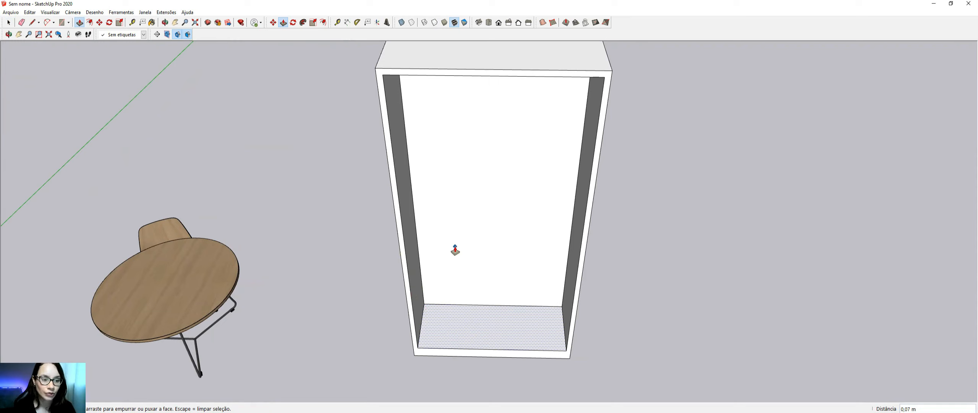
Draw a rectangular panel about 2.67 m tall over the left half of the cabinet opening and delete the face covering the right half.
{"action": "key", "text": "r"}
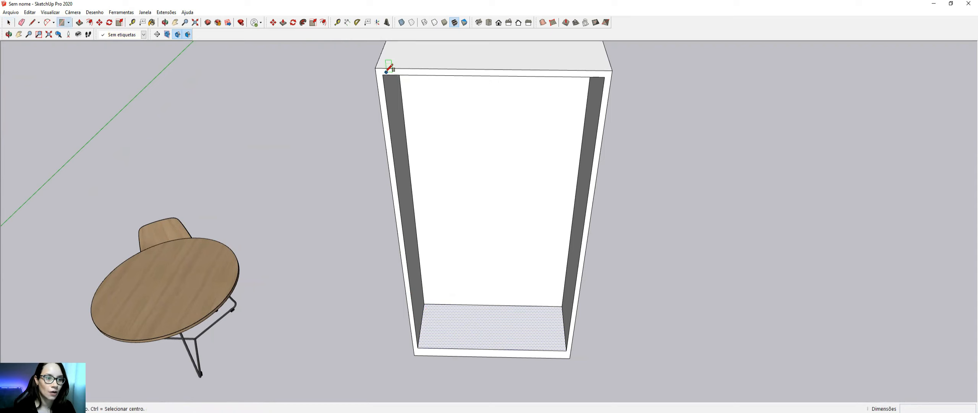
{"action": "left_click", "coordinate": [383, 75]}
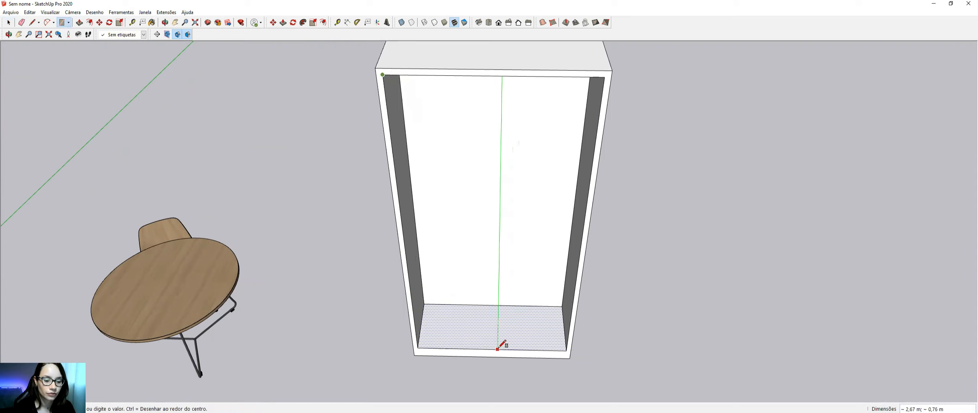
{"action": "left_click", "coordinate": [491, 349]}
{"action": "key", "text": "space"}
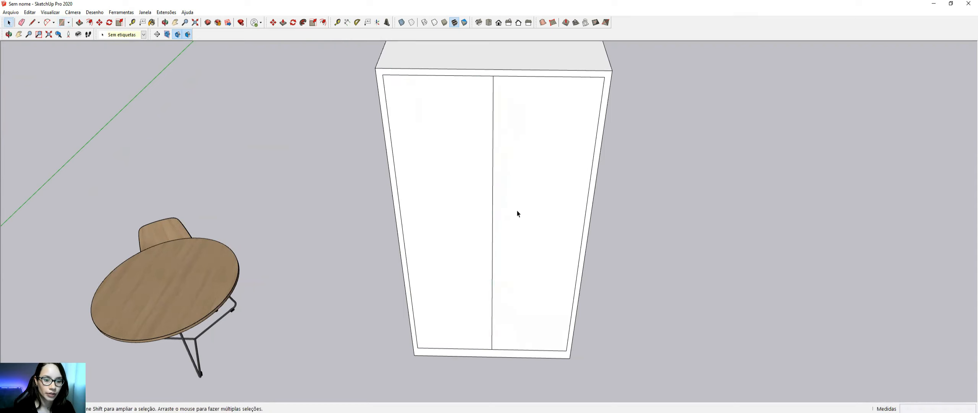
{"action": "left_click", "coordinate": [518, 213]}
{"action": "key", "text": "Delete"}
Select the whole cabinet with all its connected faces and edges and delete it.
{"action": "left_click", "coordinate": [486, 130]}
{"action": "middle_click_drag", "start_coordinate": [492, 150], "coordinate": [484, 315]}
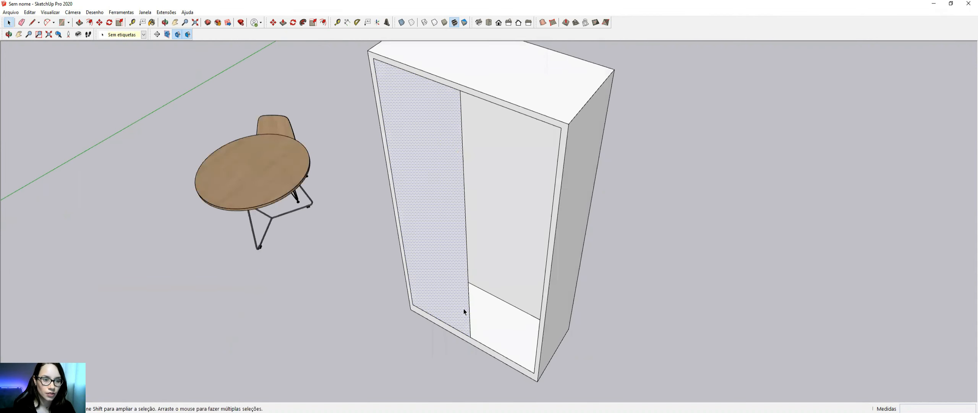
{"action": "triple_click", "coordinate": [438, 117]}
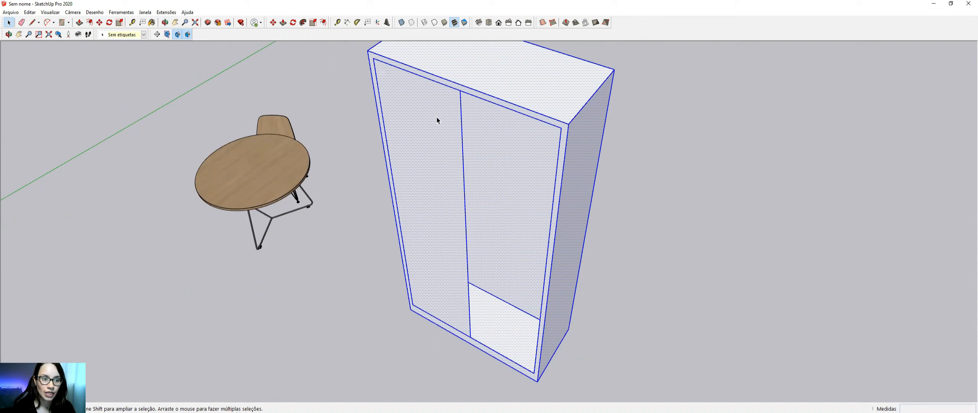
{"action": "scroll", "coordinate": [296, 133], "scroll_direction": "down", "scroll_amount": 2}
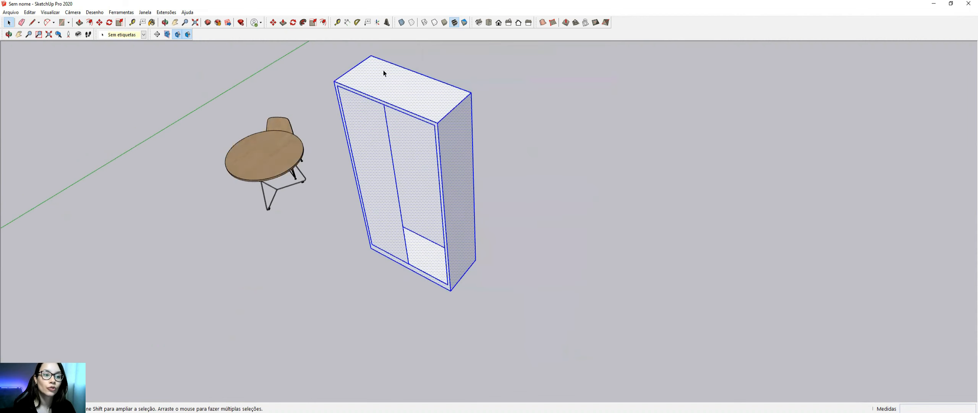
{"action": "middle_click_drag", "start_coordinate": [326, 106], "coordinate": [496, 59]}
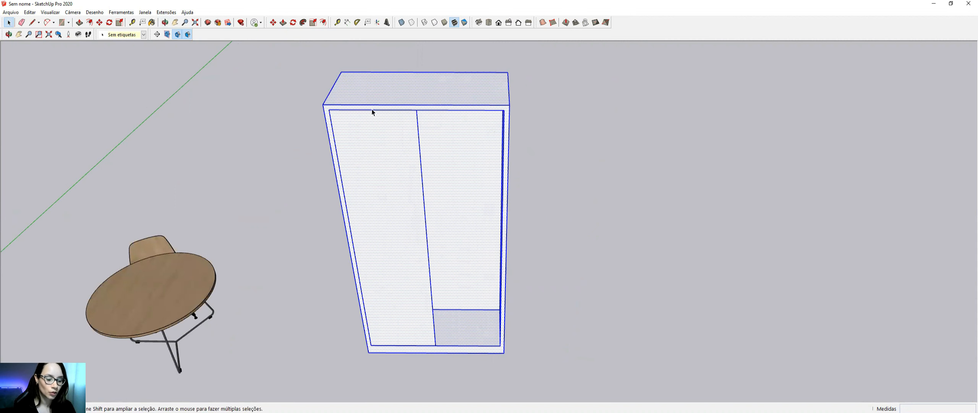
{"action": "middle_click_drag", "start_coordinate": [435, 157], "coordinate": [441, 167], "text": "shift"}
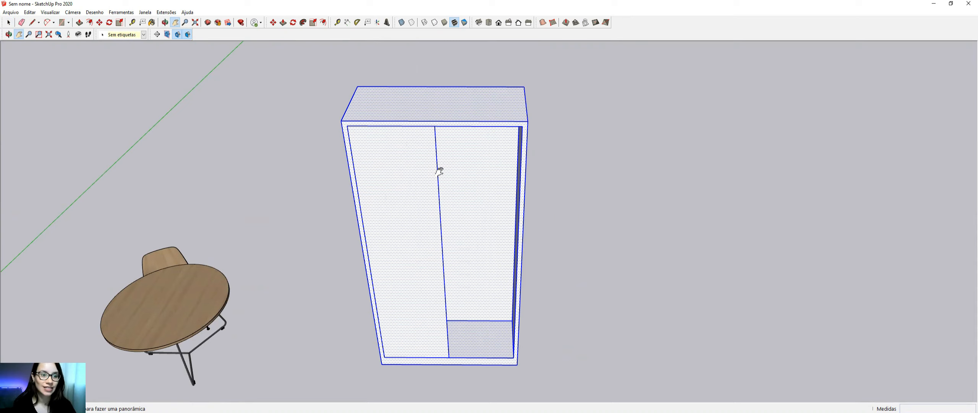
{"action": "key", "text": "Delete"}
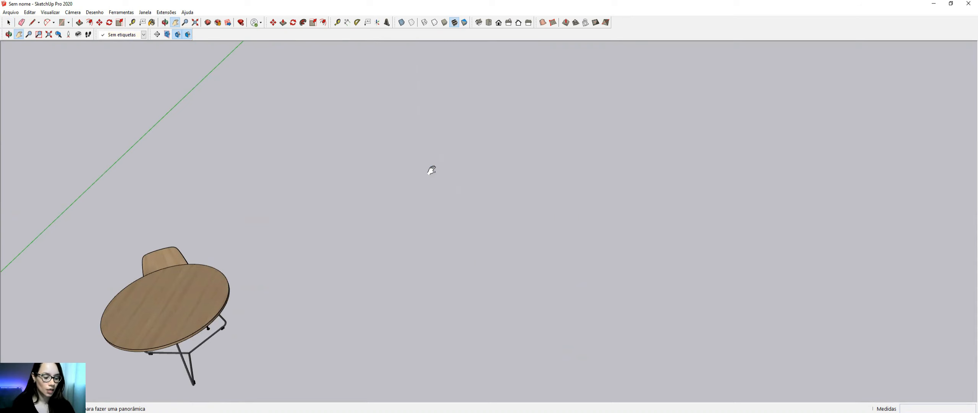
Draw a new rectangular base on the ground beside the table and extrude it upward into a tall cabinet block.
{"action": "key", "text": "r"}
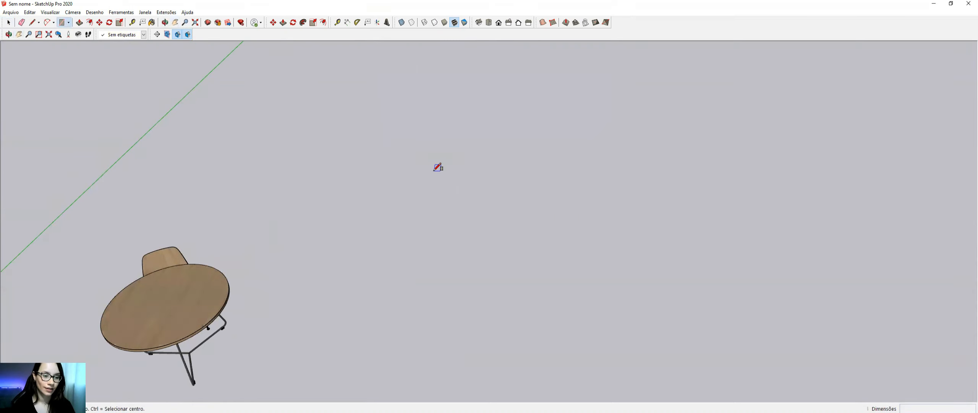
{"action": "left_click", "coordinate": [408, 278]}
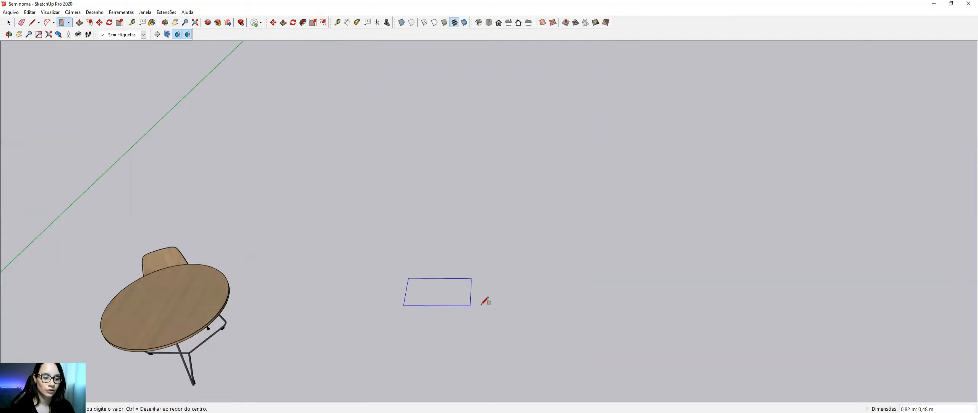
{"action": "left_click", "coordinate": [521, 307]}
{"action": "key", "text": "p"}
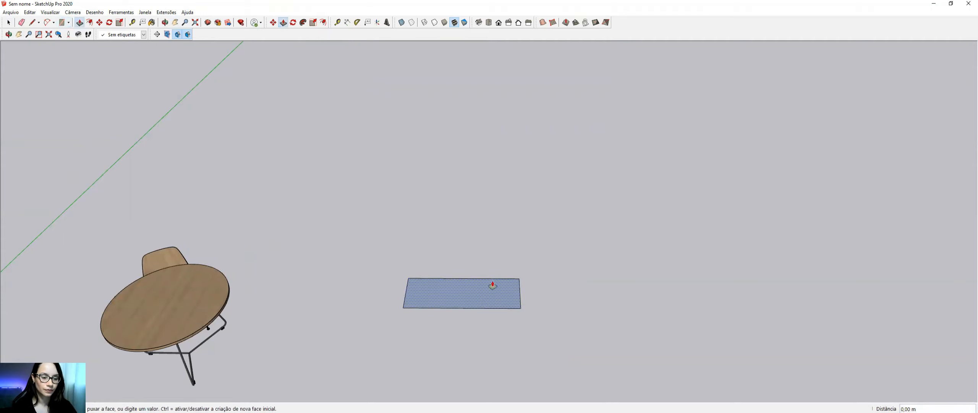
{"action": "left_click", "coordinate": [492, 285]}
{"action": "left_click", "coordinate": [496, 104]}
{"action": "key", "text": "space"}
Offset the block's front outline inward by about 0.04 m and push the inner face back to hollow the cabinet.
{"action": "key", "text": "f"}
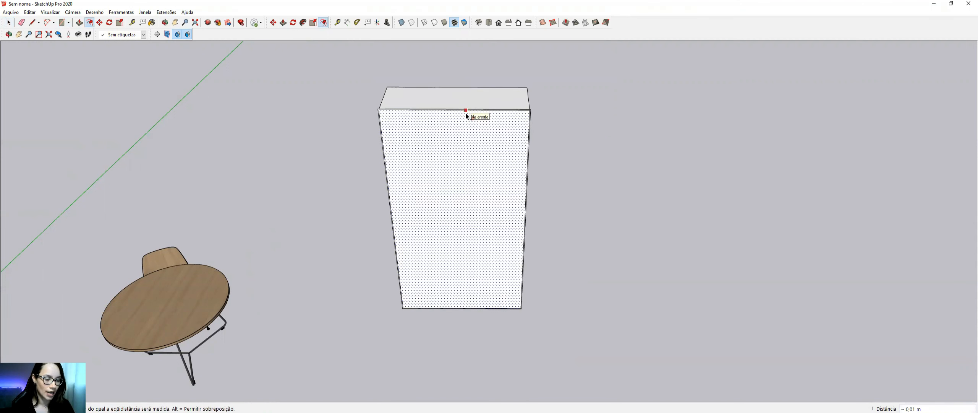
{"action": "left_click", "coordinate": [466, 115]}
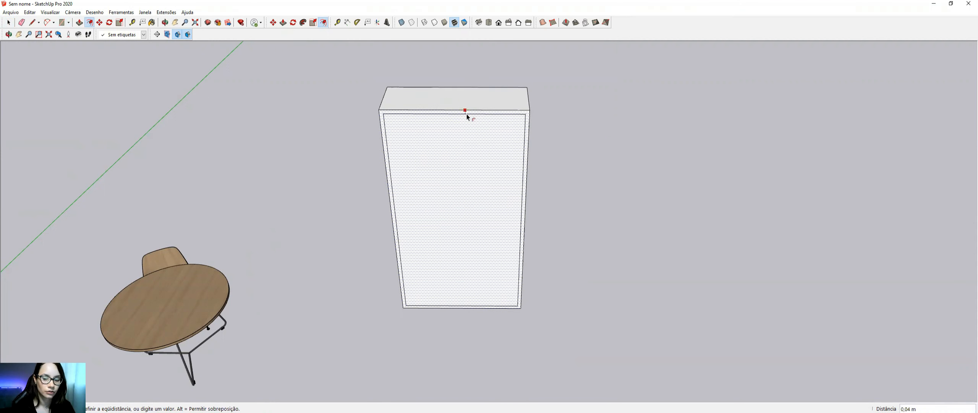
{"action": "left_click", "coordinate": [467, 117]}
{"action": "key", "text": "p"}
{"action": "left_click", "coordinate": [465, 244]}
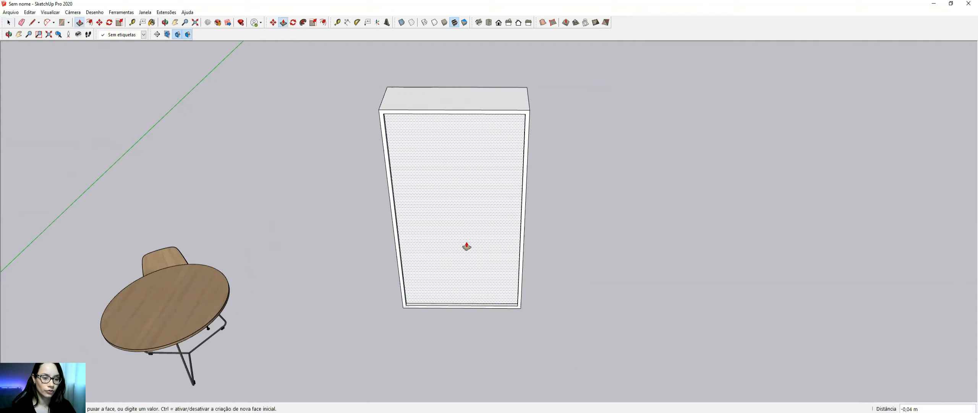
{"action": "left_click", "coordinate": [467, 224]}
{"action": "key", "text": "space"}
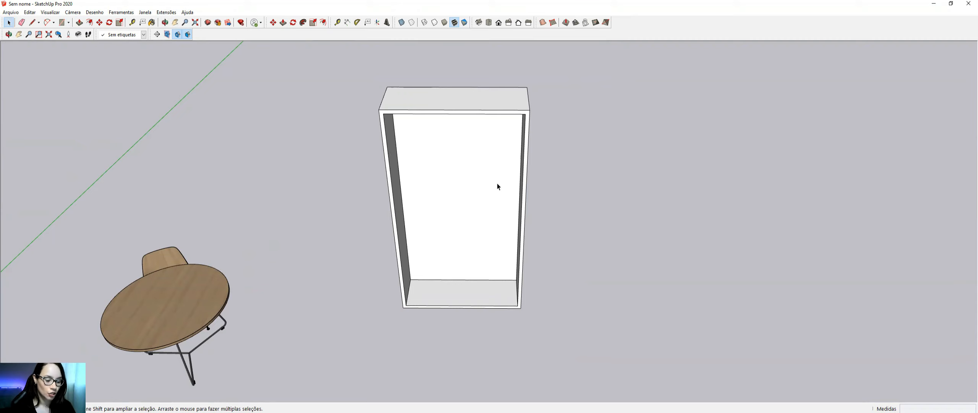
Display the model's tags and make 00 MARCENARIA the active tag.
{"action": "key", "text": "b"}
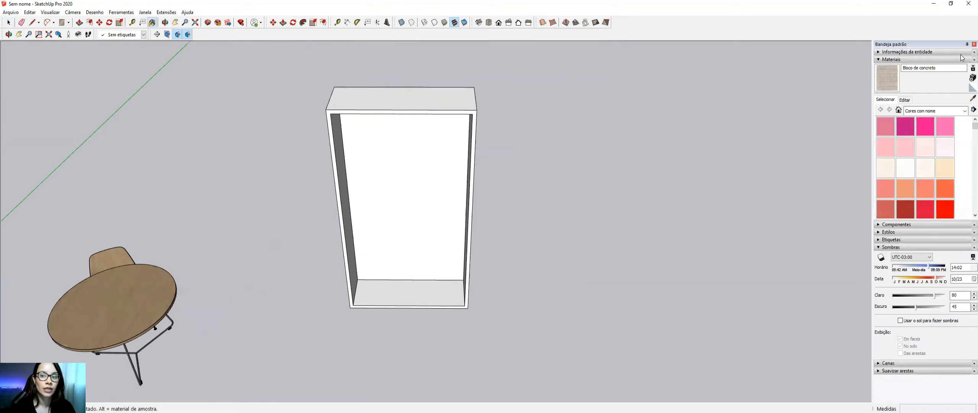
{"action": "left_click", "coordinate": [918, 60]}
{"action": "left_click", "coordinate": [891, 90]}
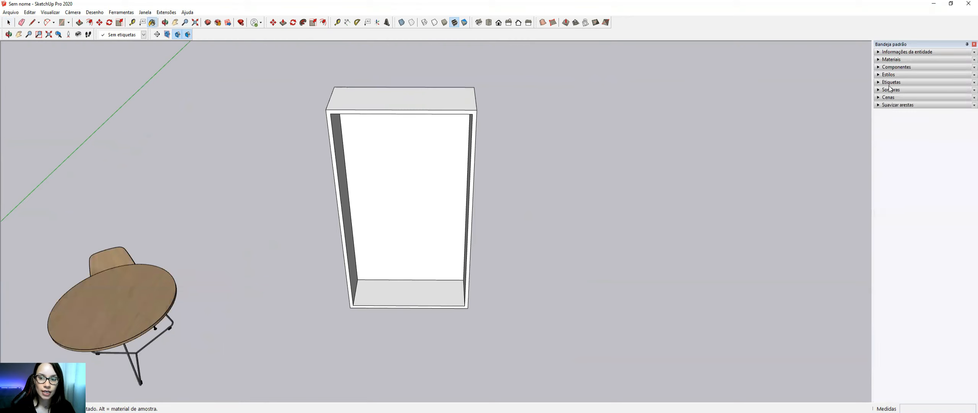
{"action": "left_click", "coordinate": [892, 82]}
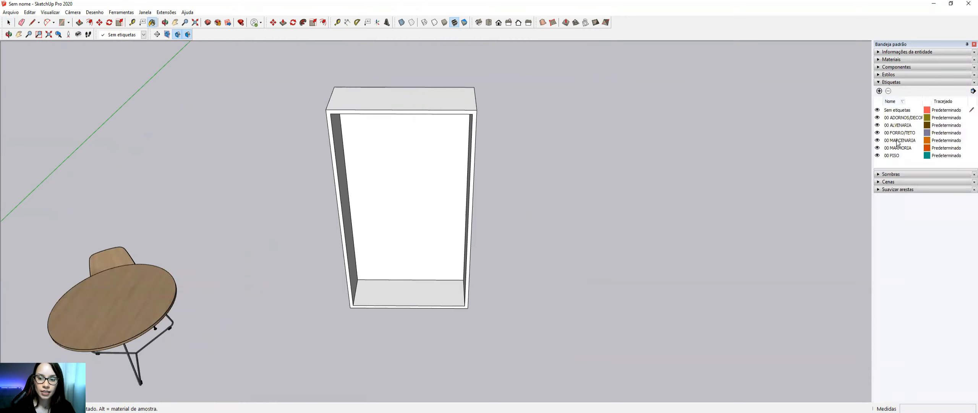
{"action": "left_click", "coordinate": [971, 140]}
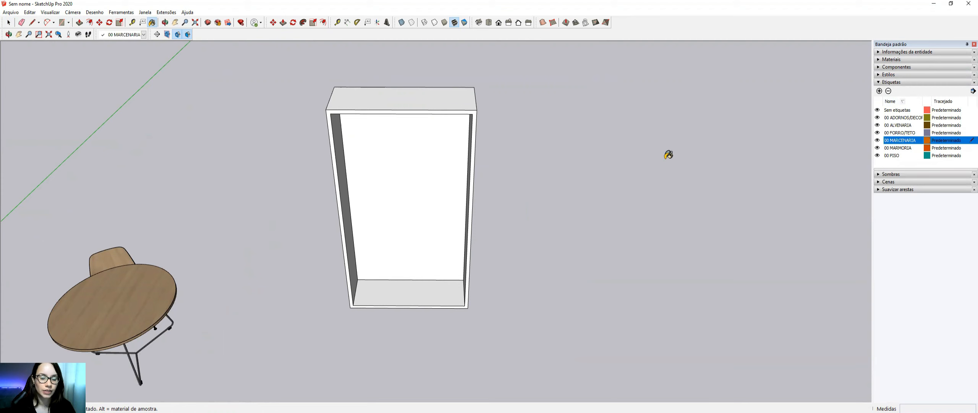
Select all of the cabinet's connected geometry and group it under the 00 MARCENARIA tag.
{"action": "left_click", "coordinate": [9, 22]}
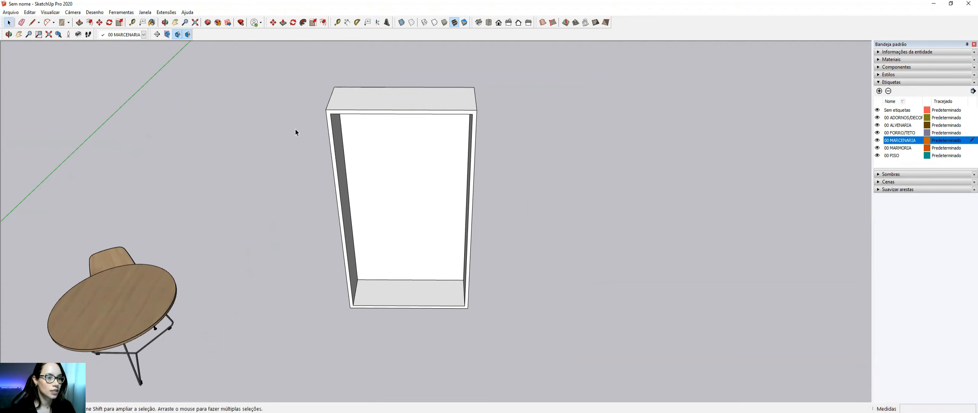
{"action": "triple_click", "coordinate": [421, 163]}
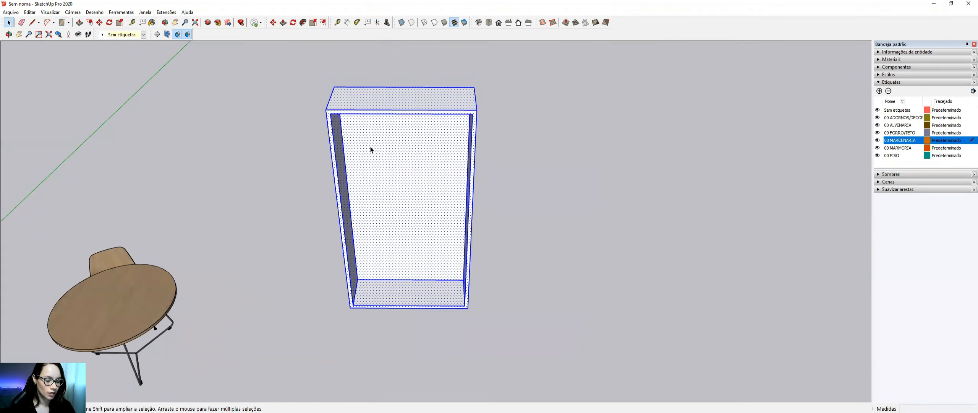
{"action": "key", "text": "ctrl+g"}
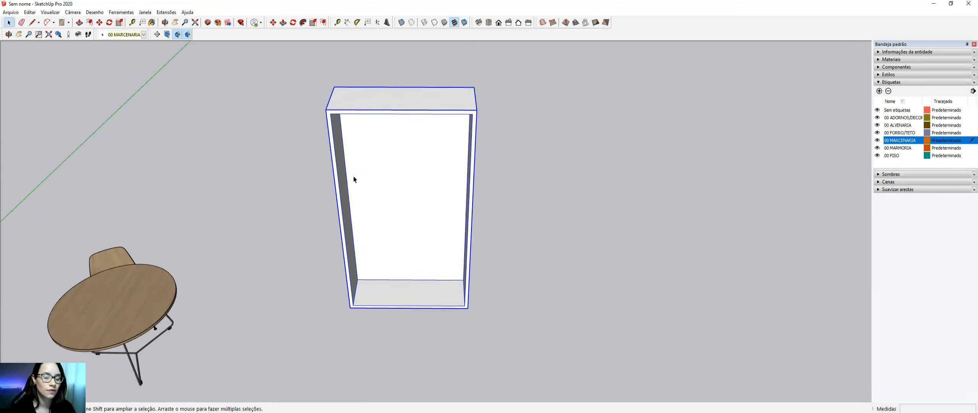
Auto-hide the default tray and draw a rectangle over the cabinet's inner floor.
{"action": "left_click", "coordinate": [967, 44]}
{"action": "scroll", "coordinate": [437, 103], "scroll_direction": "up", "scroll_amount": 2}
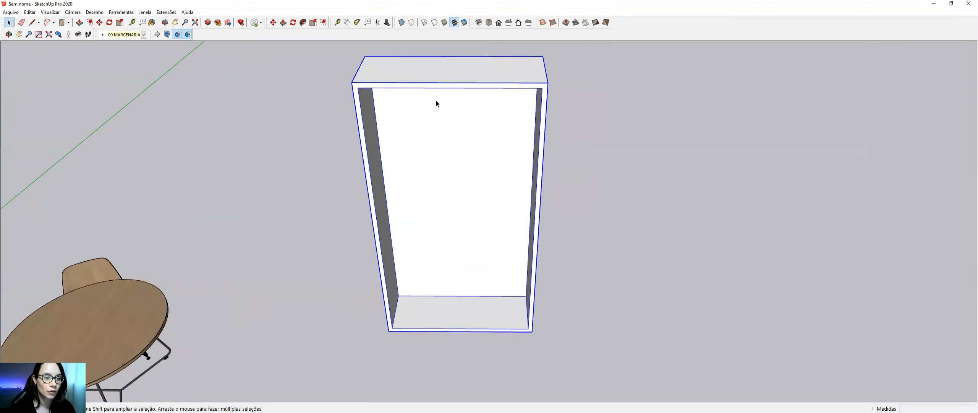
{"action": "key", "text": "r"}
{"action": "left_click", "coordinate": [423, 299]}
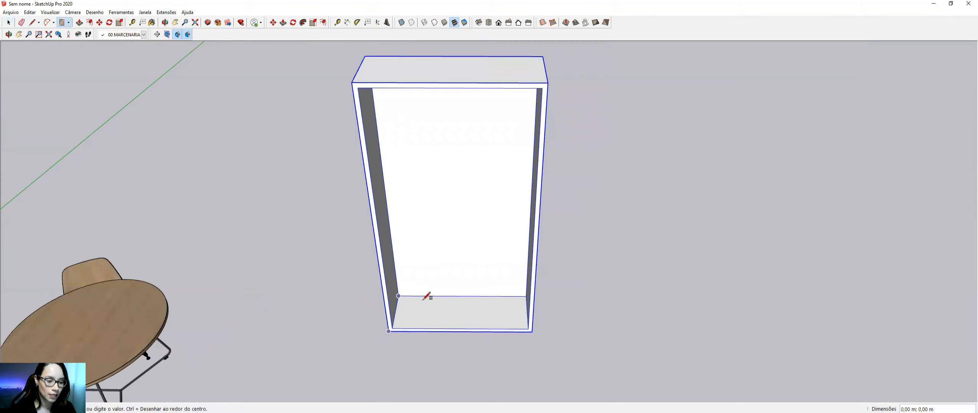
{"action": "left_click", "coordinate": [528, 328]}
Extrude the rectangle on the cabinet's floor upward and reduce its height to form a thin shelf board.
{"action": "key", "text": "p"}
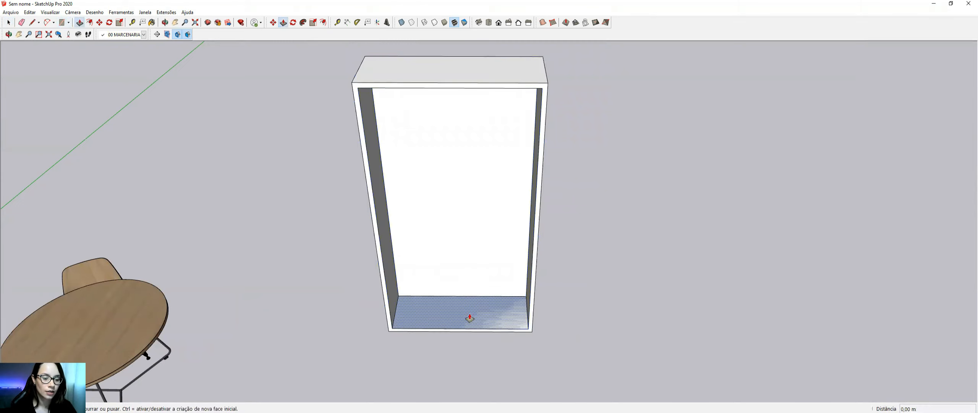
{"action": "left_click", "coordinate": [469, 318]}
{"action": "left_click", "coordinate": [469, 312]}
{"action": "scroll", "coordinate": [439, 324], "scroll_direction": "up", "scroll_amount": 4}
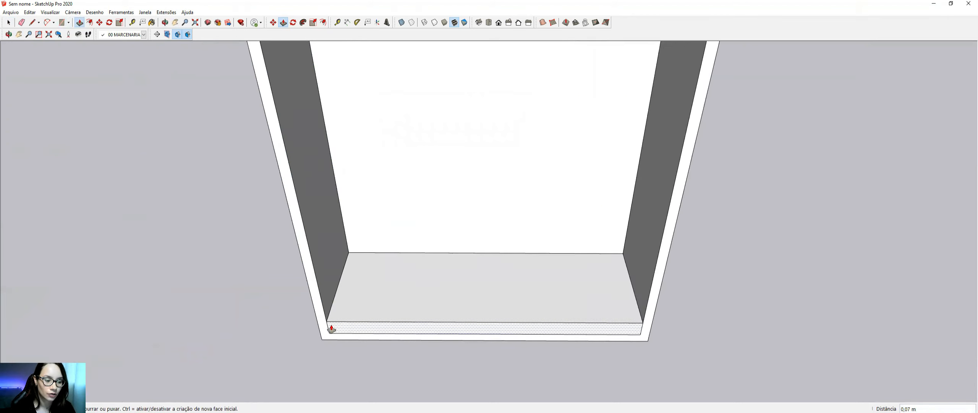
{"action": "left_click", "coordinate": [454, 307]}
{"action": "left_click", "coordinate": [453, 314]}
Select and group the whole shelf board, and raise it about 0.29 m inside the cabinet.
{"action": "key", "text": "space"}
{"action": "double_click", "coordinate": [453, 314]}
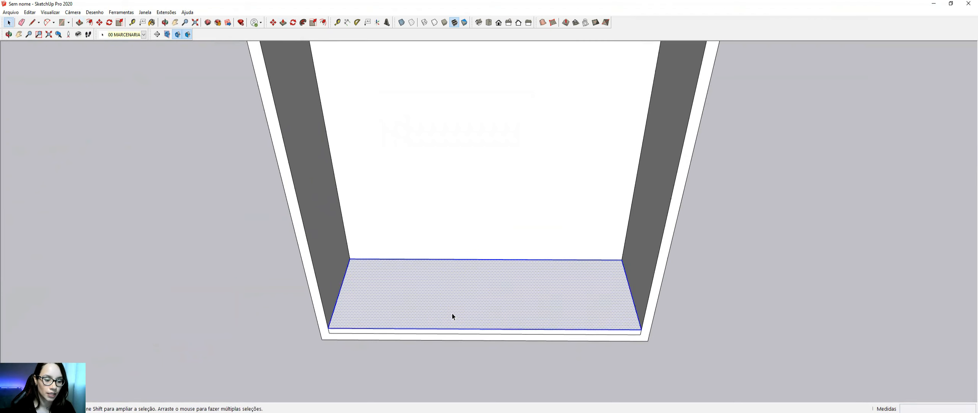
{"action": "left_click", "coordinate": [453, 313], "text": "shift"}
{"action": "scroll", "coordinate": [454, 313], "scroll_direction": "down", "scroll_amount": 1}
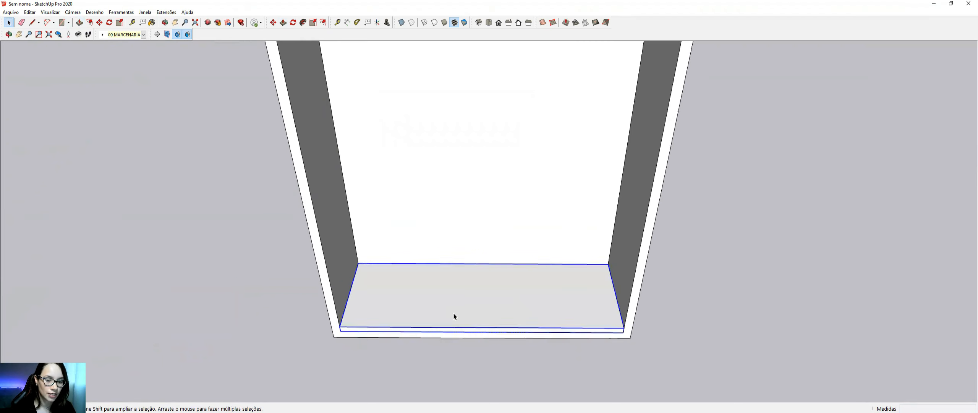
{"action": "scroll", "coordinate": [454, 313], "scroll_direction": "down", "scroll_amount": 2}
{"action": "key", "text": "m"}
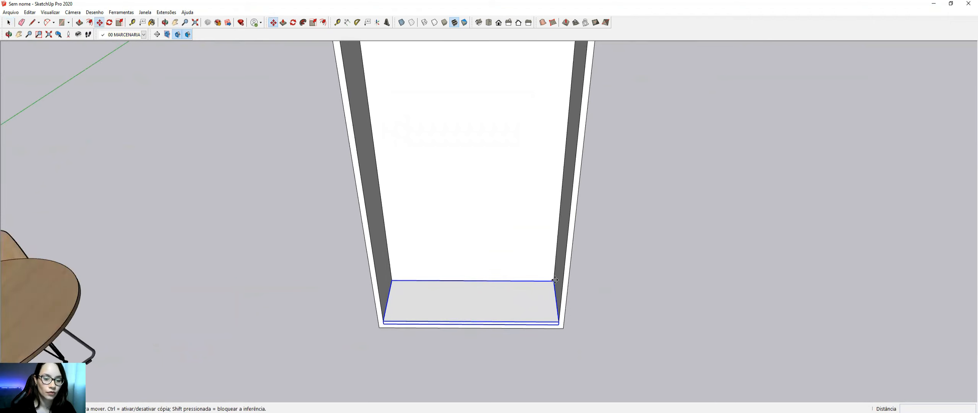
{"action": "left_click", "coordinate": [555, 280]}
{"action": "key", "text": "ctrl"}
{"action": "left_click", "coordinate": [579, 255]}
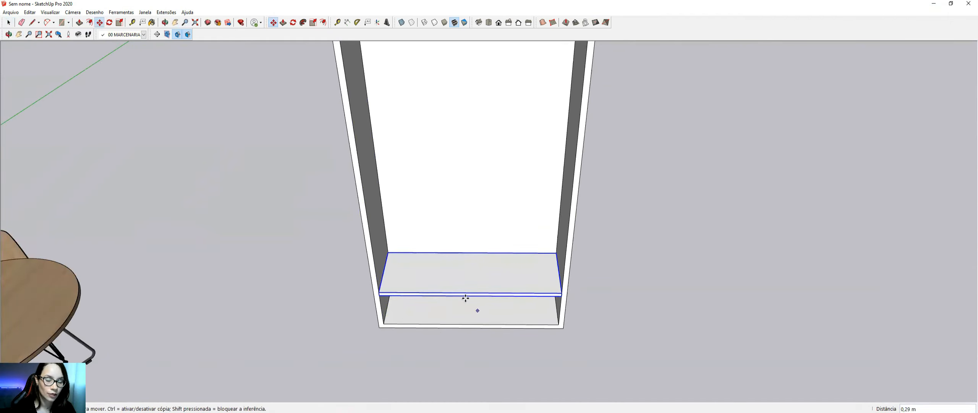
Draw a rectangle over the left half of the cabinet's front opening and extrude it into a 0.02 m thick door.
{"action": "scroll", "coordinate": [432, 286], "scroll_direction": "down", "scroll_amount": 3}
{"action": "key", "text": "h"}
{"action": "left_click_drag", "start_coordinate": [433, 200], "coordinate": [450, 266]}
{"action": "scroll", "coordinate": [450, 268], "scroll_direction": "down", "scroll_amount": 2}
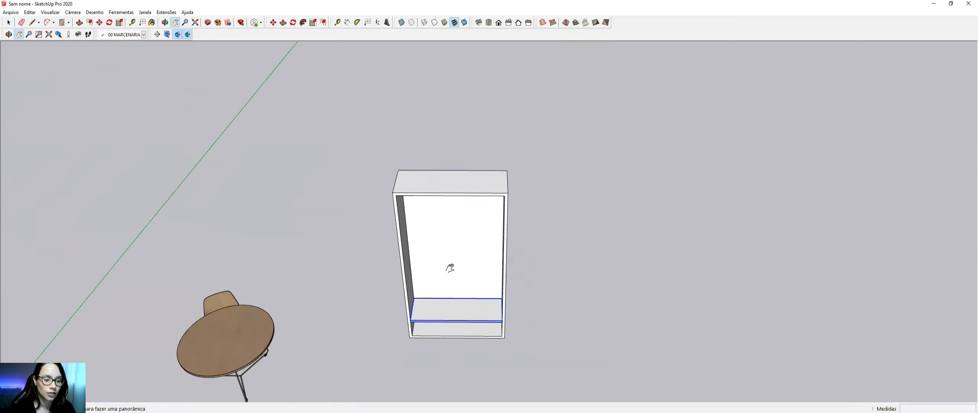
{"action": "scroll", "coordinate": [450, 267], "scroll_direction": "up", "scroll_amount": 2}
{"action": "key", "text": "r"}
{"action": "left_click", "coordinate": [378, 165]}
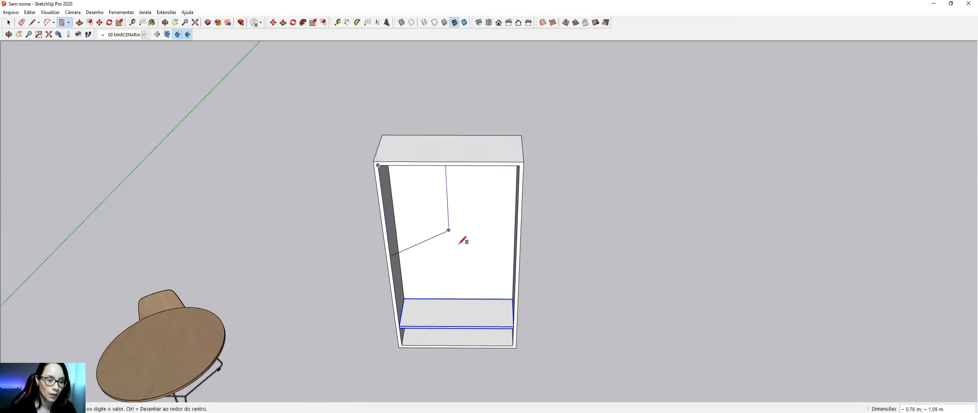
{"action": "left_click", "coordinate": [457, 345]}
{"action": "key", "text": "p"}
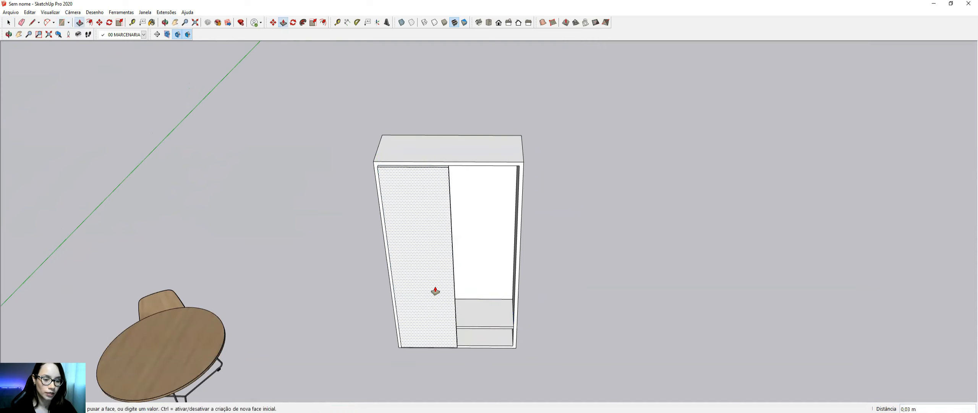
{"action": "left_click", "coordinate": [435, 291]}
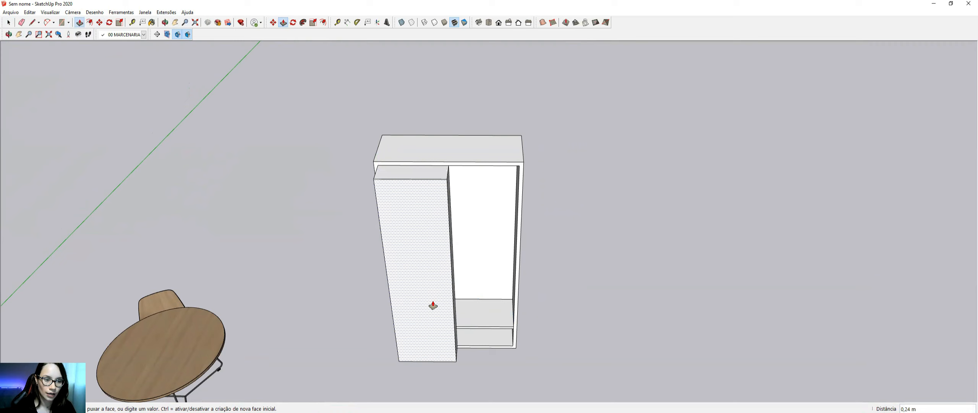
{"action": "type", "text": ",0"}
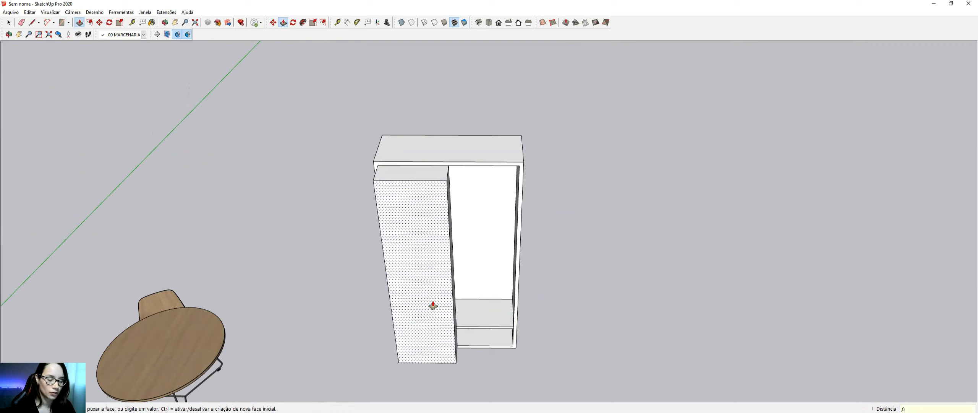
{"action": "type", "text": "2"}
{"action": "key", "text": "Return"}
Select all of the door's connected geometry and make it a separate group.
{"action": "key", "text": "space"}
{"action": "triple_click", "coordinate": [433, 300]}
{"action": "middle_click_drag", "start_coordinate": [433, 303], "coordinate": [659, 116]}
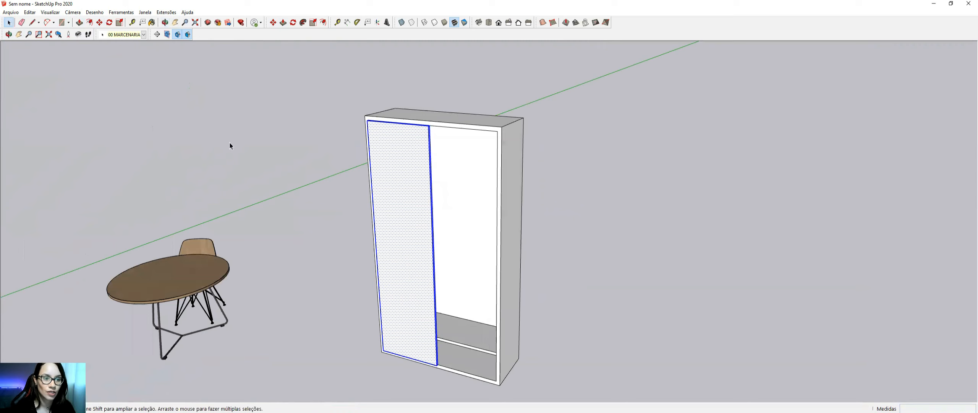
{"action": "scroll", "coordinate": [356, 209], "scroll_direction": "down", "scroll_amount": 1}
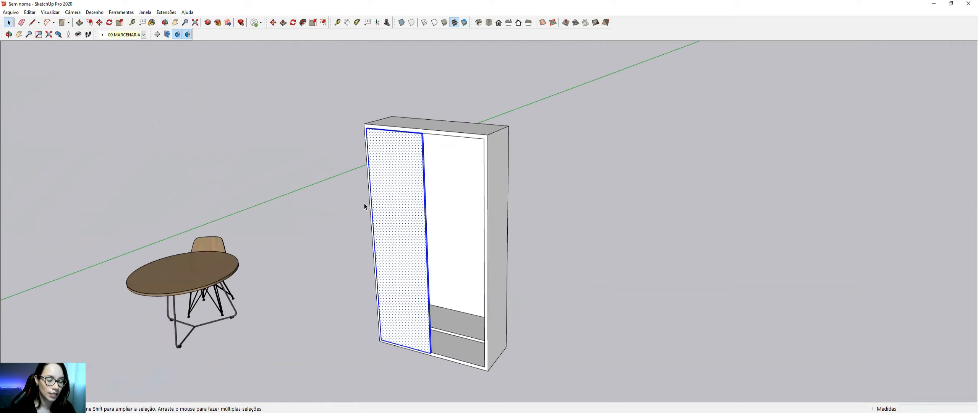
{"action": "key", "text": "ctrl+g"}
{"action": "middle_click_drag", "start_coordinate": [389, 170], "coordinate": [513, 218]}
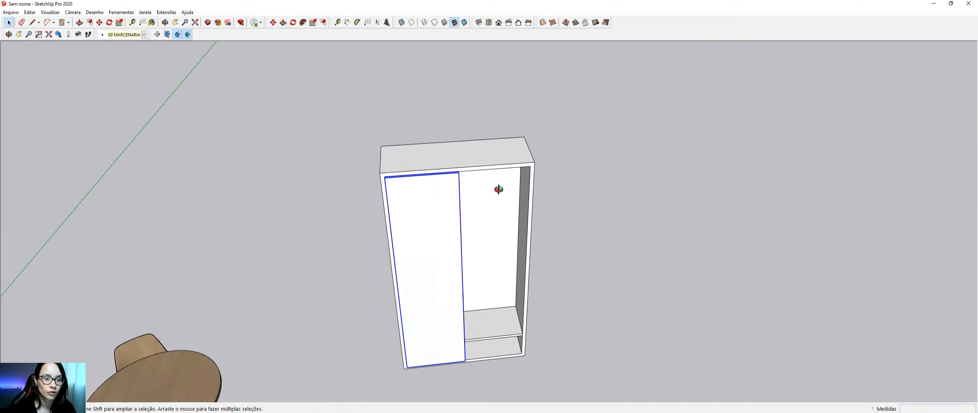
{"action": "middle_click_drag", "start_coordinate": [498, 188], "coordinate": [464, 195]}
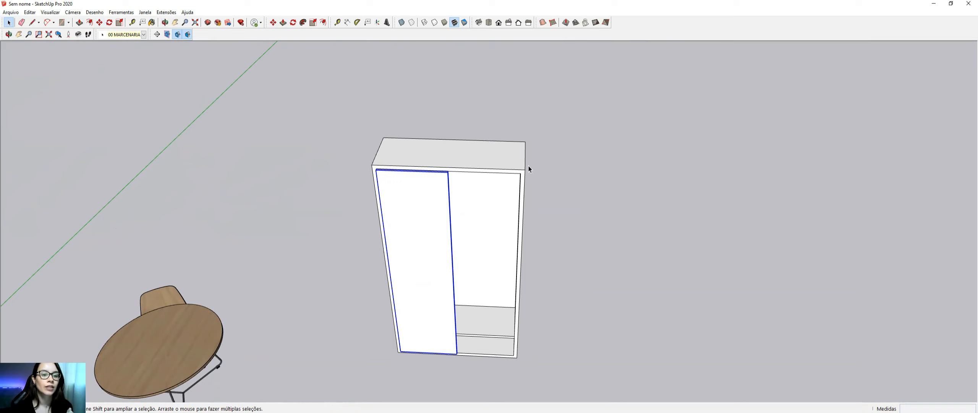
{"action": "middle_click_drag", "start_coordinate": [529, 165], "coordinate": [505, 141]}
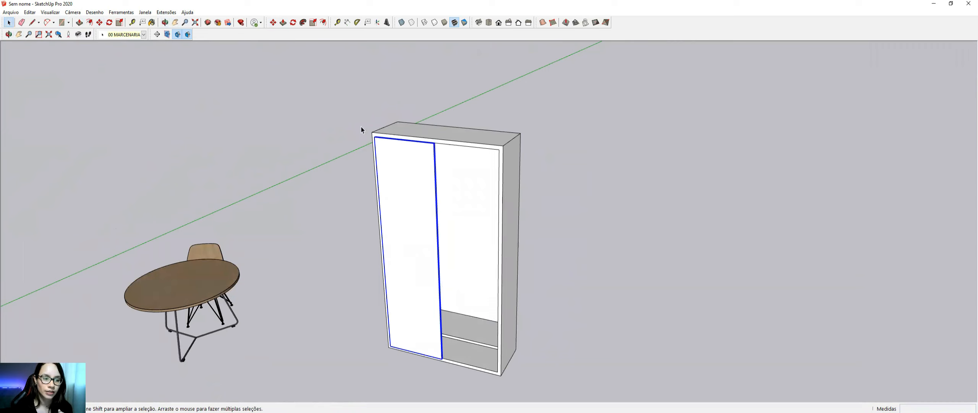
{"action": "middle_click_drag", "start_coordinate": [389, 334], "coordinate": [463, 320]}
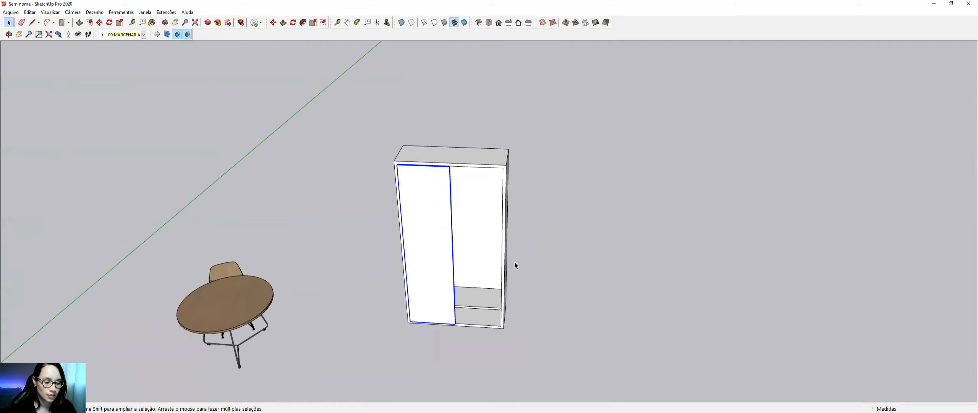
Draw a rectangular base on the ground to the right of the cabinet and extrude it upward into a block.
{"action": "middle_click_drag", "start_coordinate": [428, 256], "coordinate": [505, 275]}
{"action": "left_click", "coordinate": [467, 268]}
{"action": "left_click", "coordinate": [603, 312]}
{"action": "key", "text": "space"}
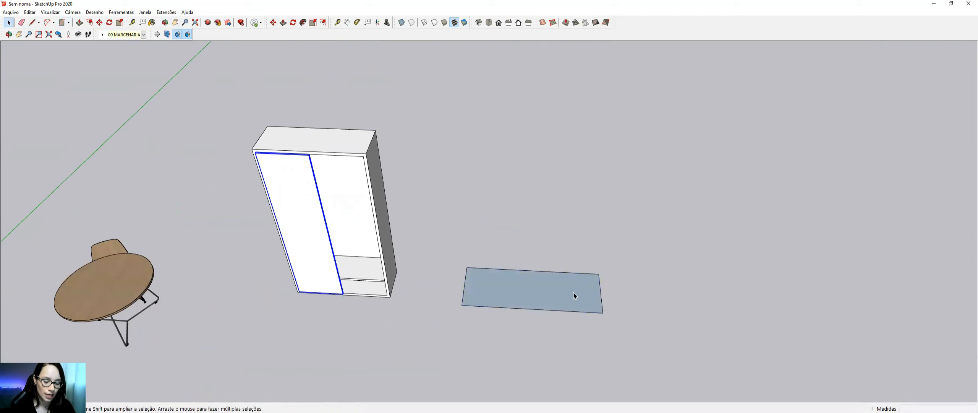
{"action": "left_click", "coordinate": [566, 287]}
{"action": "left_click", "coordinate": [575, 195]}
{"action": "key", "text": "space"}
Push the new block's front face back and raise its top to form a tall, thin panel.
{"action": "scroll", "coordinate": [566, 235], "scroll_direction": "down", "scroll_amount": 2}
{"action": "scroll", "coordinate": [577, 277], "scroll_direction": "up", "scroll_amount": 4}
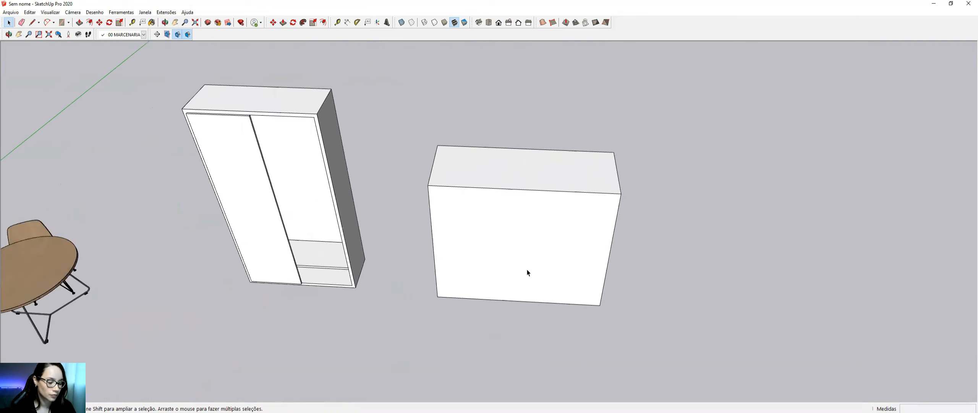
{"action": "key", "text": "p"}
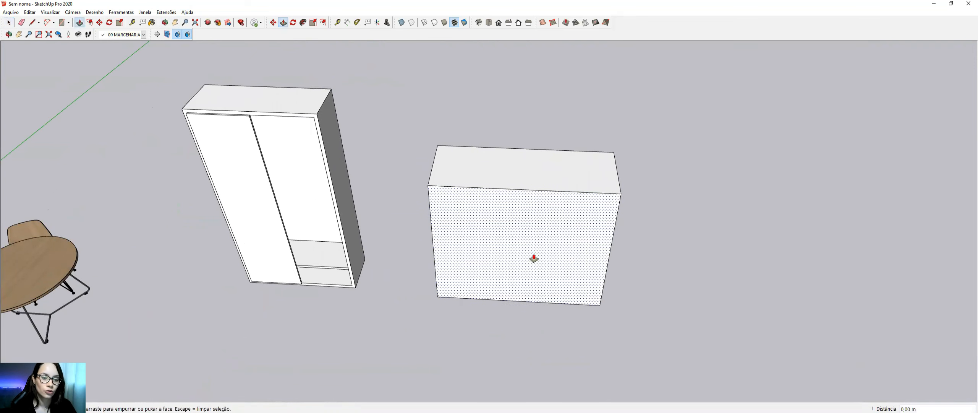
{"action": "left_click_drag", "start_coordinate": [529, 234], "coordinate": [508, 79]}
{"action": "left_click", "coordinate": [507, 79]}
{"action": "key", "text": "space"}
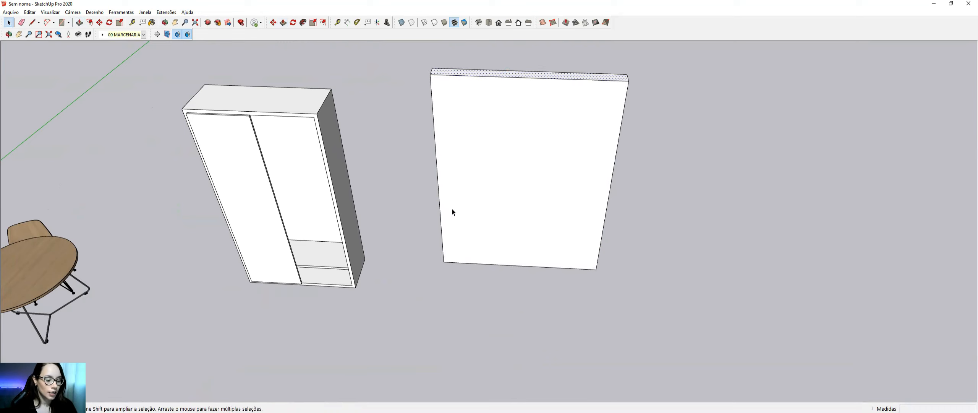
Draw a full-width rectangle across the lower part of the panel's front and extrude it forward about 0.64 m.
{"action": "key", "text": "r"}
{"action": "left_click", "coordinate": [444, 262]}
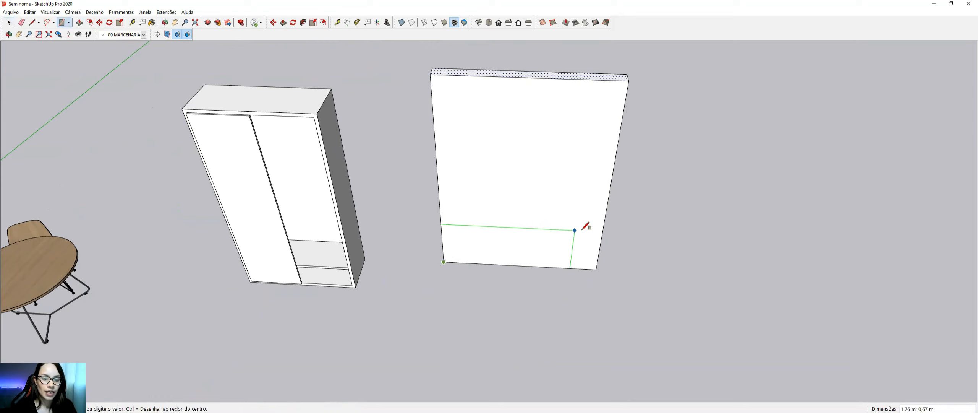
{"action": "left_click", "coordinate": [606, 219]}
{"action": "key", "text": "p"}
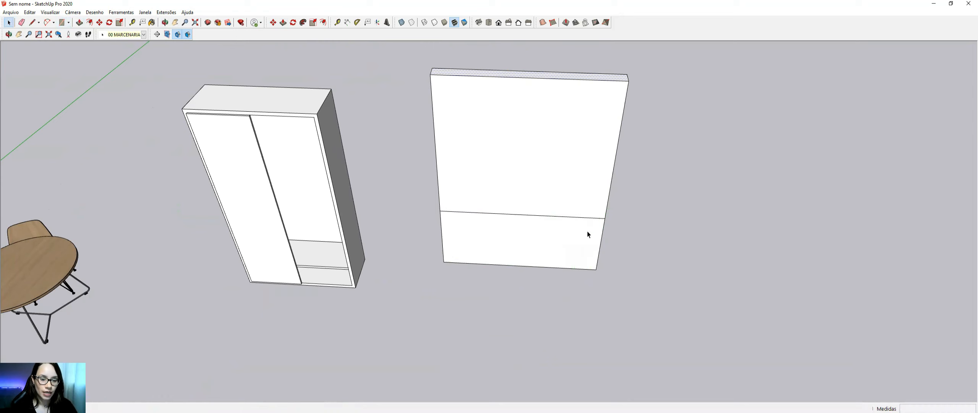
{"action": "left_click", "coordinate": [579, 242]}
{"action": "left_click", "coordinate": [578, 285]}
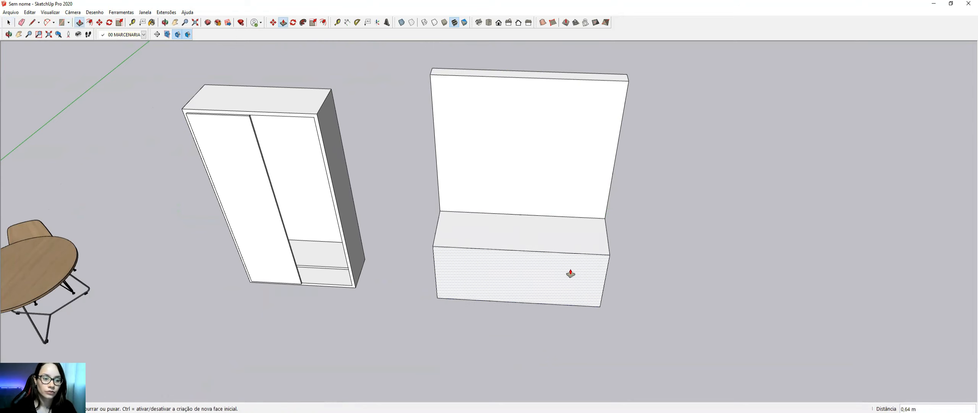
{"action": "key", "text": "space"}
Try to move the front face of the lower box away from the ungrouped panel.
{"action": "scroll", "coordinate": [611, 237], "scroll_direction": "down", "scroll_amount": 2}
{"action": "scroll", "coordinate": [613, 221], "scroll_direction": "up", "scroll_amount": 2}
{"action": "middle_click_drag", "start_coordinate": [611, 222], "coordinate": [522, 148]}
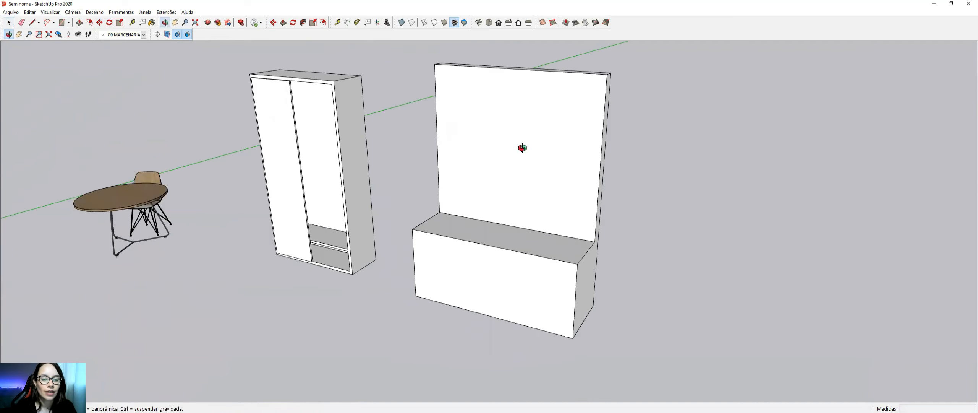
{"action": "scroll", "coordinate": [631, 274], "scroll_direction": "up", "scroll_amount": 2}
{"action": "middle_click_drag", "start_coordinate": [648, 277], "coordinate": [557, 228]}
{"action": "left_click", "coordinate": [547, 237]}
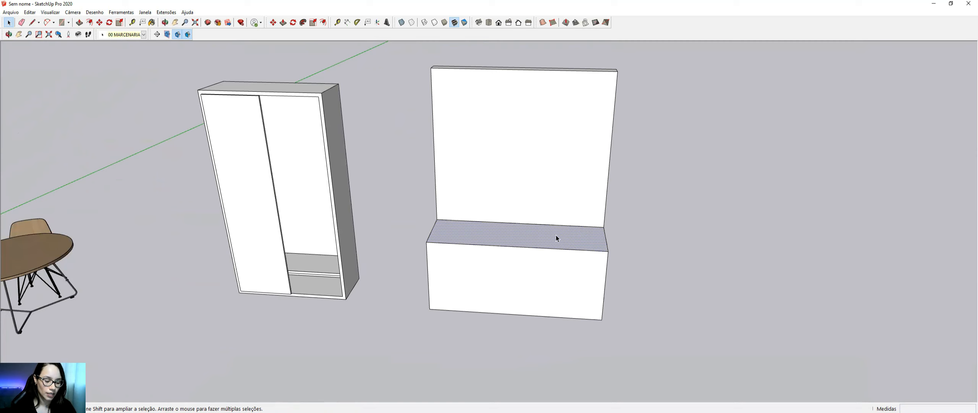
{"action": "left_click", "coordinate": [540, 270]}
{"action": "key", "text": "m"}
{"action": "left_click", "coordinate": [549, 273]}
{"action": "middle_click_drag", "start_coordinate": [546, 308], "coordinate": [483, 230]}
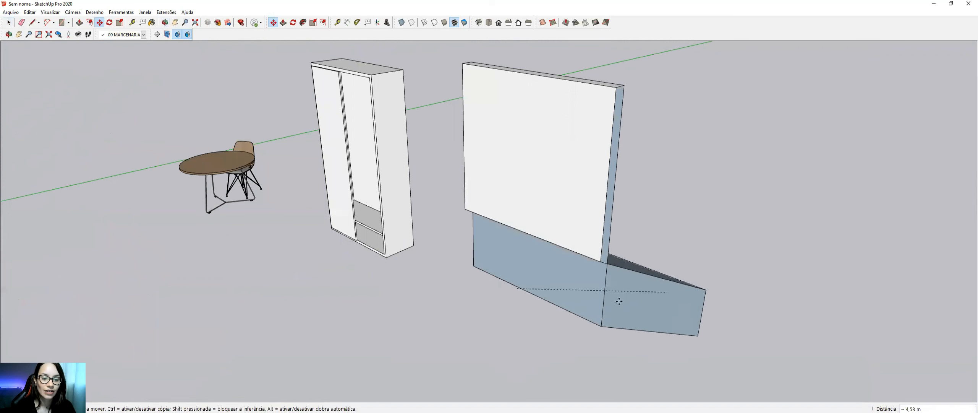
{"action": "key", "text": "space"}
Select all of the connected panel and box geometry and delete it.
{"action": "left_click", "coordinate": [575, 186]}
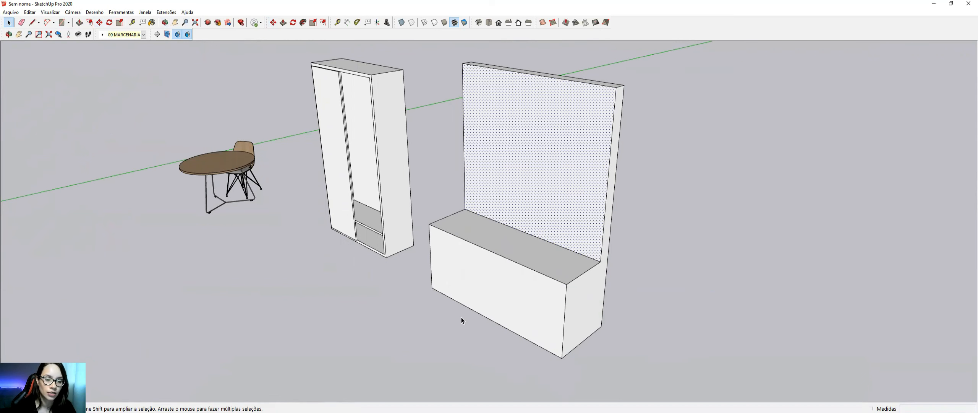
{"action": "triple_click", "coordinate": [525, 257]}
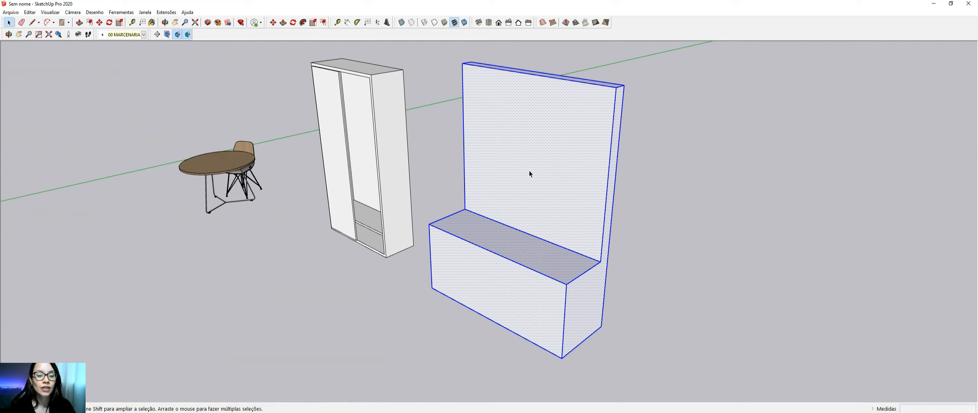
{"action": "middle_click_drag", "start_coordinate": [626, 177], "coordinate": [679, 170]}
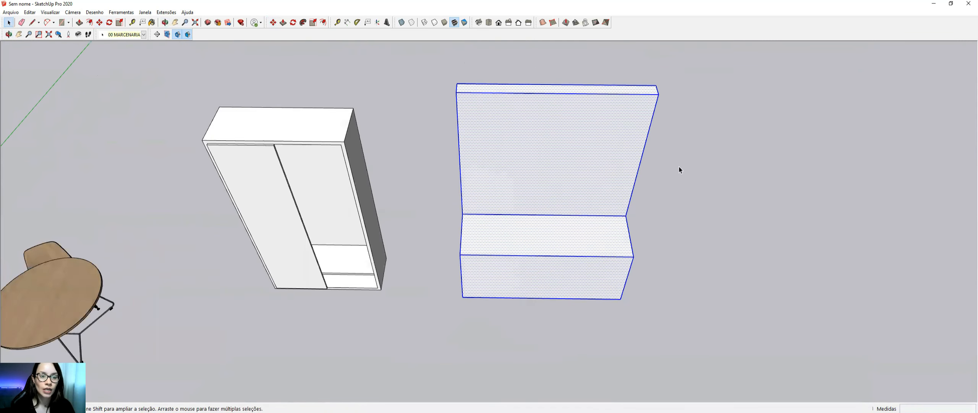
{"action": "key", "text": "Delete"}
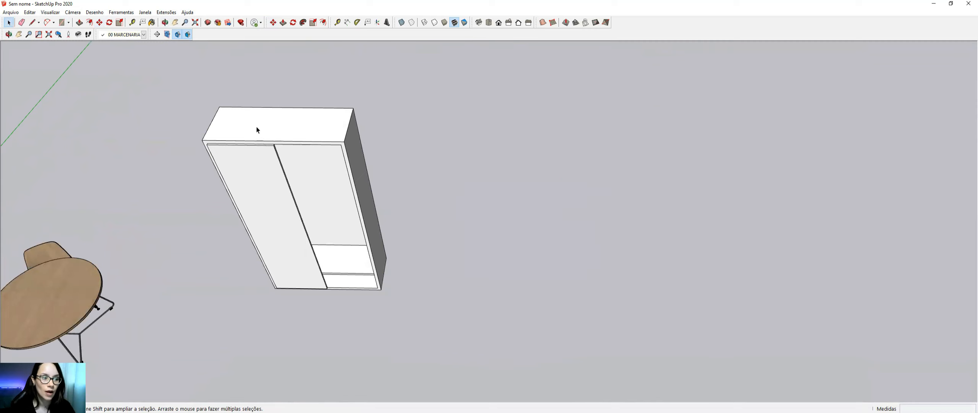
Draw a rectangle on the empty ground beside the wardrobe and push it up into a long, low block.
{"action": "middle_click_drag", "start_coordinate": [439, 188], "coordinate": [498, 157], "text": "shift"}
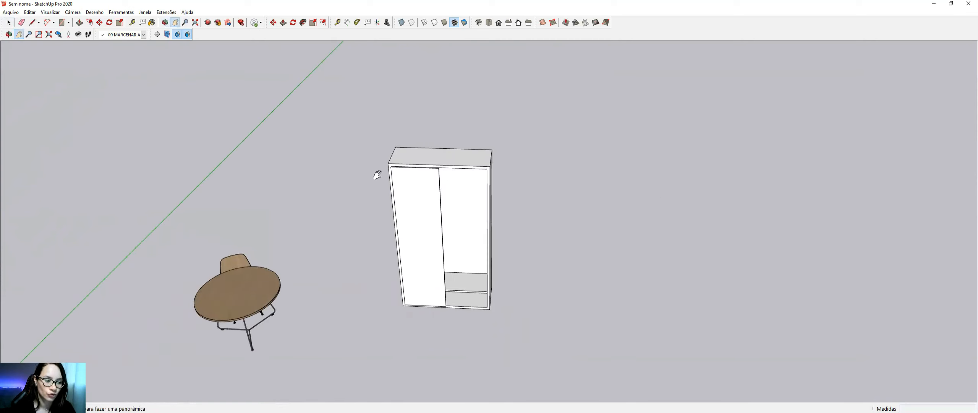
{"action": "middle_click_drag", "start_coordinate": [501, 224], "coordinate": [371, 203]}
{"action": "key", "text": "space"}
{"action": "key", "text": "r"}
{"action": "left_click", "coordinate": [434, 287]}
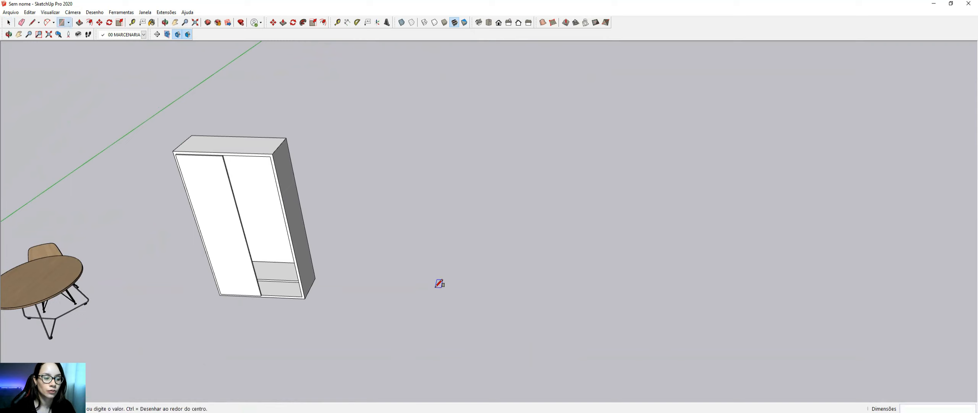
{"action": "left_click", "coordinate": [537, 309]}
{"action": "key", "text": "p"}
{"action": "left_click", "coordinate": [522, 302]}
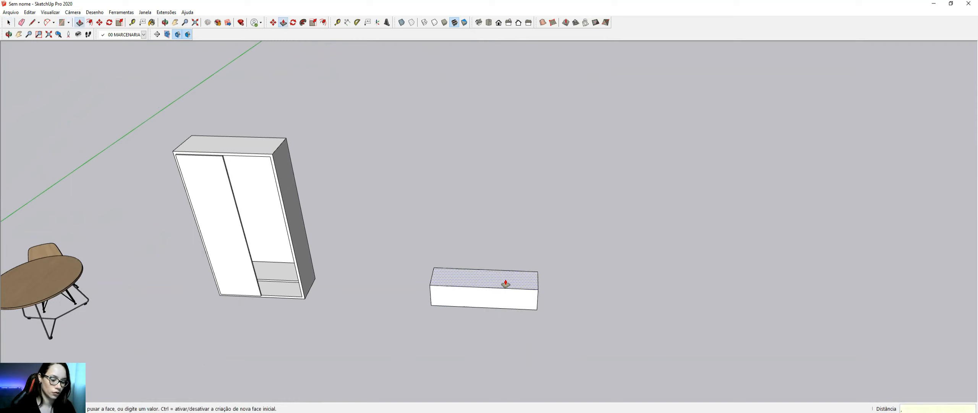
{"action": "key", "text": "Return"}
Select all of the new block's geometry and make it a group.
{"action": "middle_click_drag", "start_coordinate": [509, 285], "coordinate": [423, 267]}
{"action": "triple_click", "coordinate": [426, 267]}
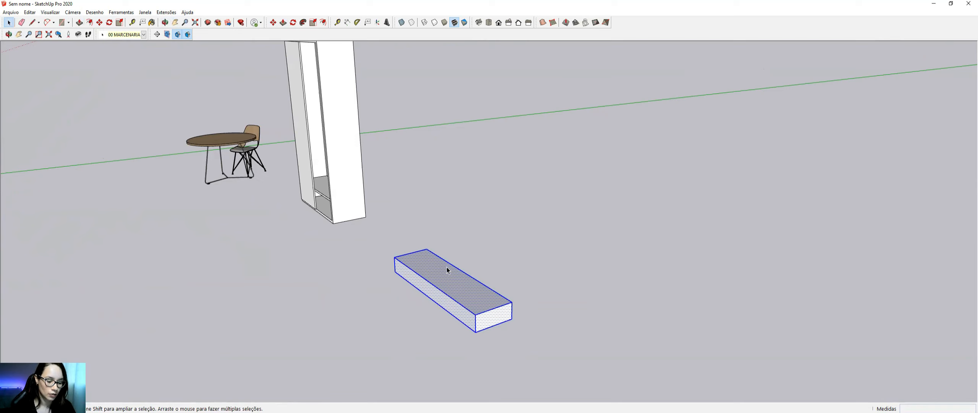
{"action": "key", "text": "ctrl+g"}
Copy the block group corner to corner four times, about 0.48 m apart, to form a five-step staircase.
{"action": "key", "text": "m"}
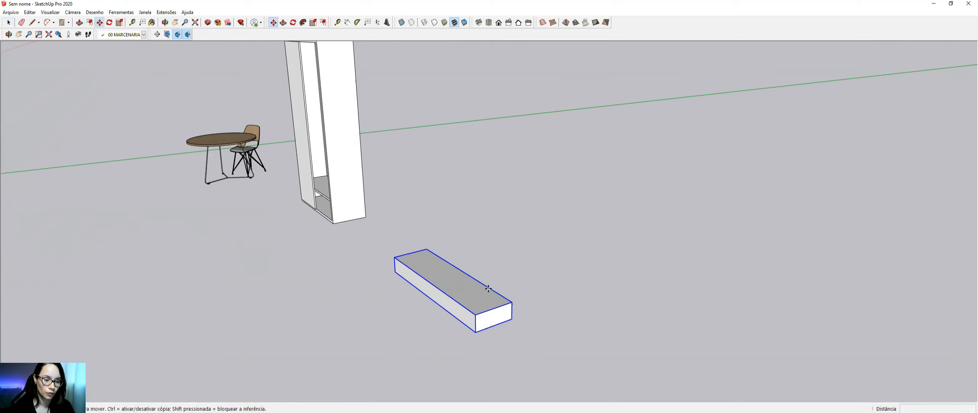
{"action": "left_click", "coordinate": [476, 332]}
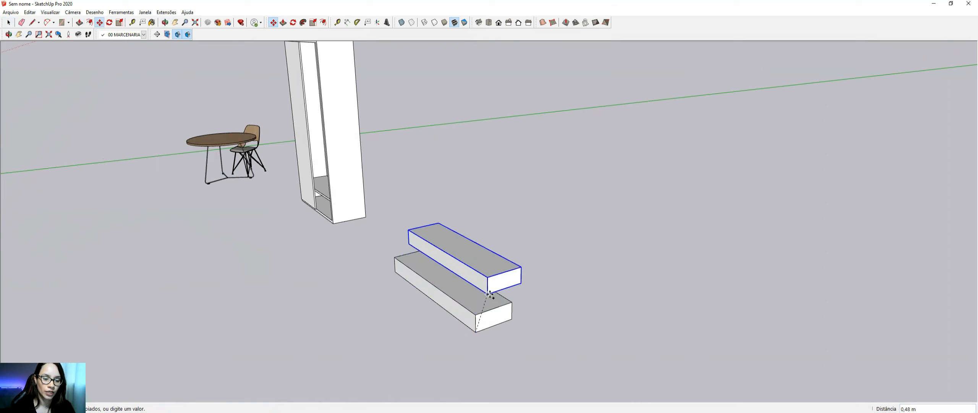
{"action": "left_click", "coordinate": [511, 302]}
{"action": "left_click", "coordinate": [513, 300]}
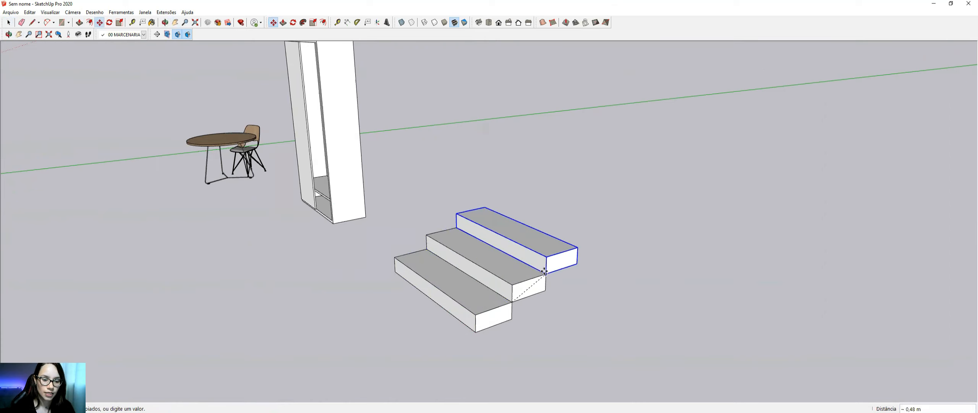
{"action": "left_click", "coordinate": [545, 273]}
{"action": "scroll", "coordinate": [545, 272], "scroll_direction": "up", "scroll_amount": 3}
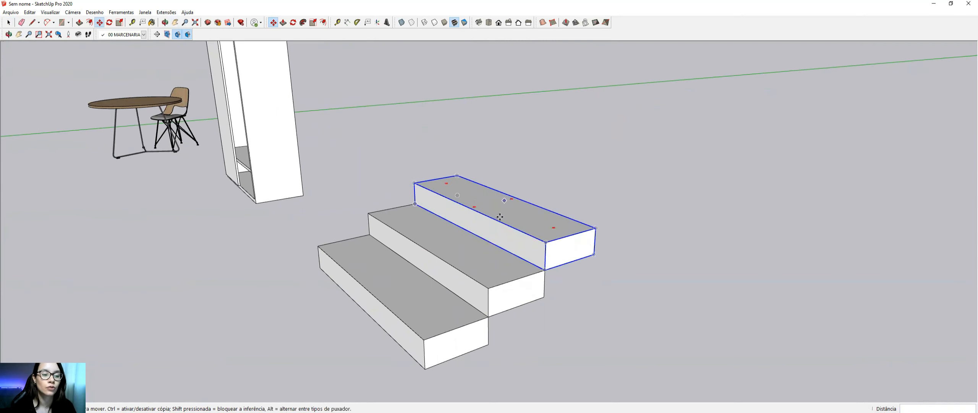
{"action": "left_click", "coordinate": [544, 270]}
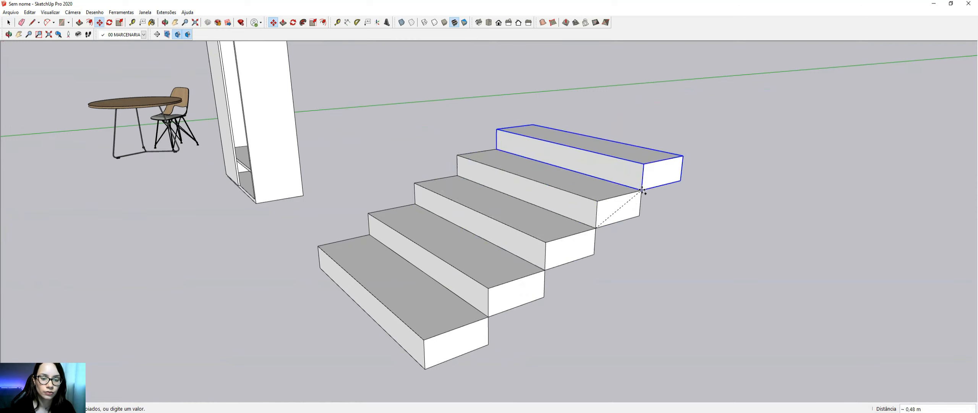
{"action": "left_click", "coordinate": [642, 189]}
{"action": "scroll", "coordinate": [535, 206], "scroll_direction": "down", "scroll_amount": 2}
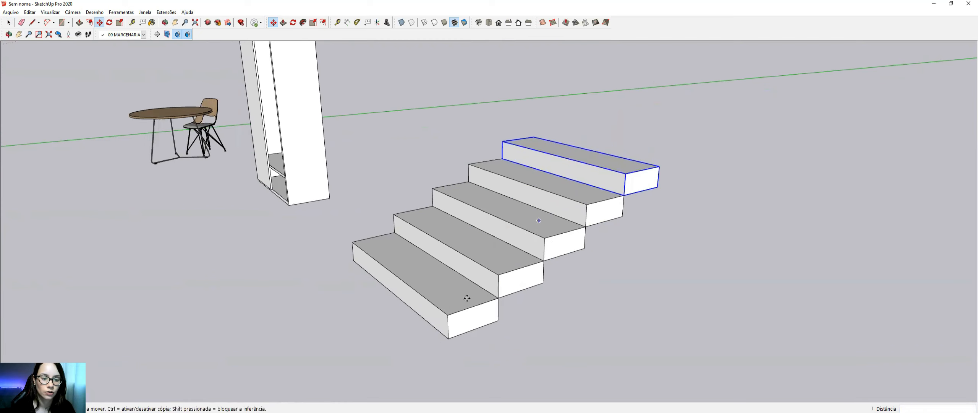
Paint all five stair groups with the pink colour 0004_rosa_cálido from the Cores com nome materials.
{"action": "middle_click_drag", "start_coordinate": [775, 200], "coordinate": [431, 186]}
{"action": "scroll", "coordinate": [572, 203], "scroll_direction": "down", "scroll_amount": 2}
{"action": "scroll", "coordinate": [424, 198], "scroll_direction": "up", "scroll_amount": 3}
{"action": "left_click", "coordinate": [415, 298]}
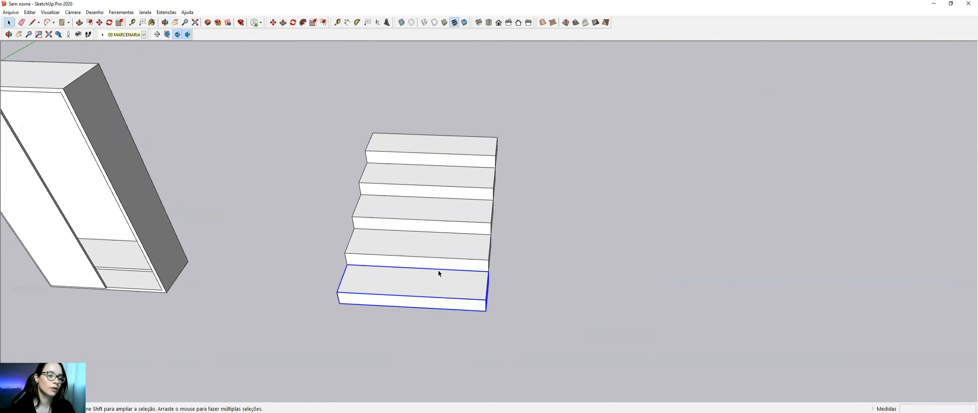
{"action": "key", "text": "b"}
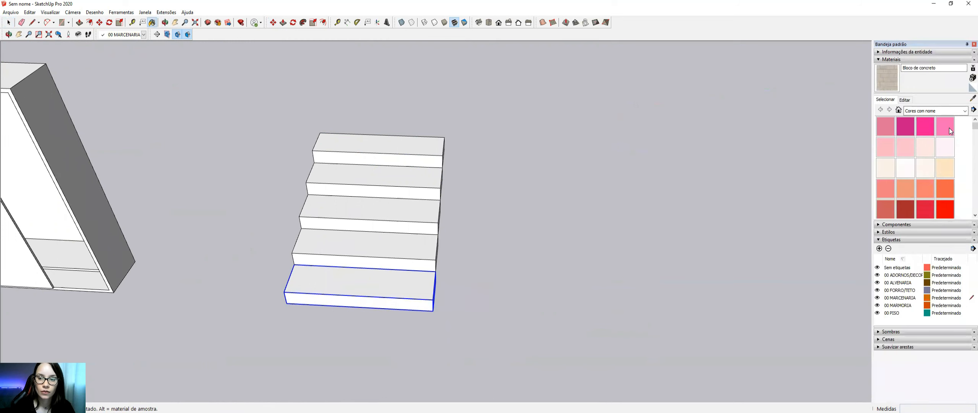
{"action": "left_click", "coordinate": [951, 130]}
{"action": "left_click", "coordinate": [329, 286]}
{"action": "left_click", "coordinate": [336, 245]}
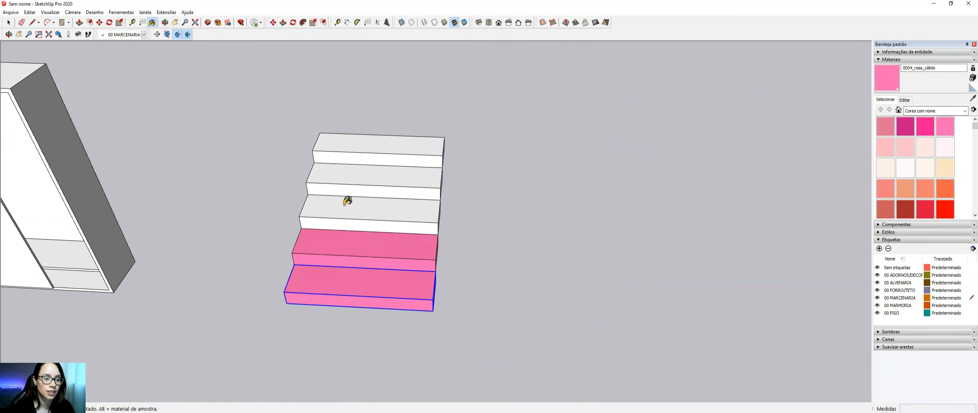
{"action": "left_click", "coordinate": [347, 203]}
{"action": "left_click", "coordinate": [350, 171]}
{"action": "left_click", "coordinate": [357, 136]}
{"action": "key", "text": "space"}
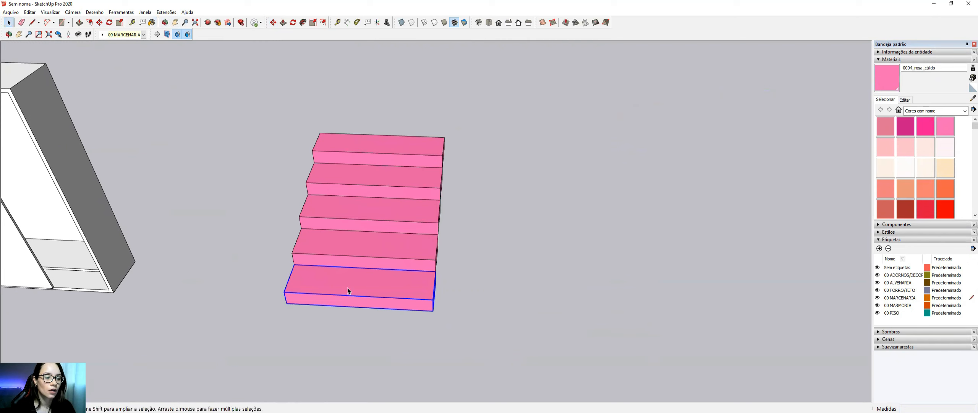
Select the five pink steps and copy them onto the upper end of the flight to make ten steps.
{"action": "middle_click_drag", "start_coordinate": [448, 217], "coordinate": [424, 168]}
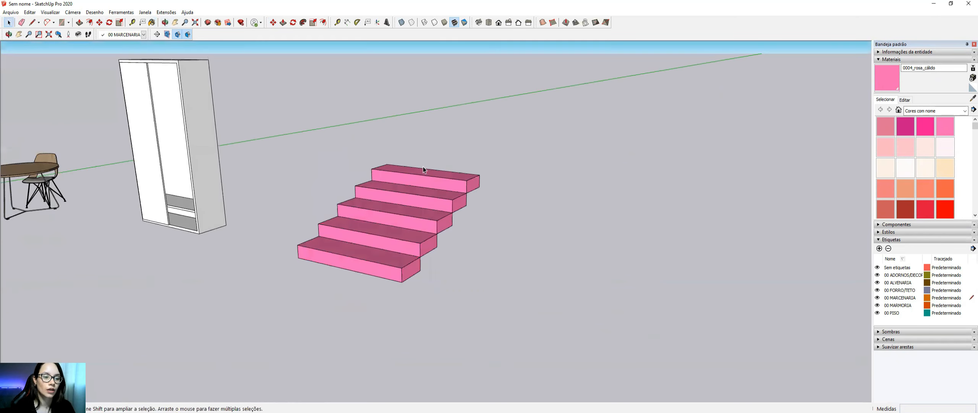
{"action": "triple_click", "coordinate": [408, 273]}
{"action": "key", "text": "m"}
{"action": "left_click", "coordinate": [402, 282]}
{"action": "key", "text": "ctrl"}
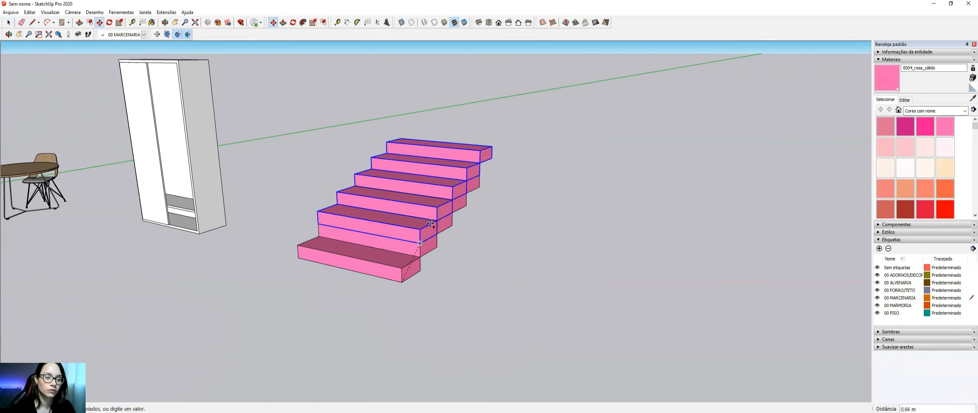
{"action": "left_click", "coordinate": [479, 174]}
{"action": "key", "text": "space"}
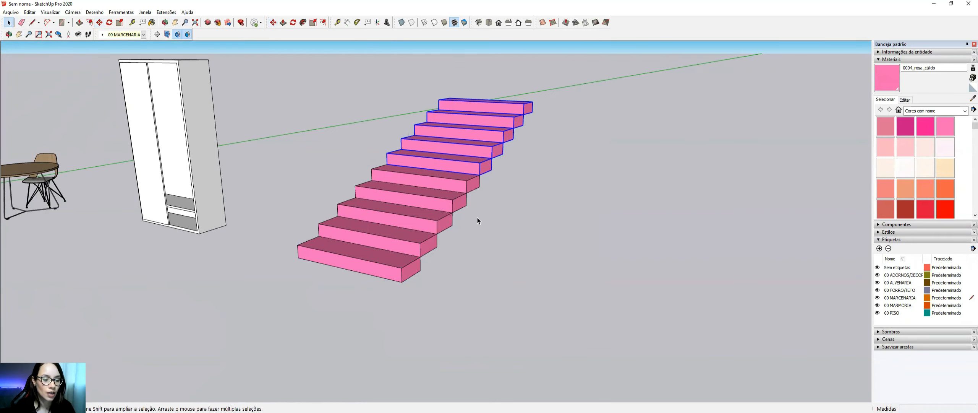
Open the bottom step's group and recolour its geometry with 0014_salmão_escuro, closing the group after painting.
{"action": "middle_click_drag", "start_coordinate": [503, 257], "coordinate": [555, 333]}
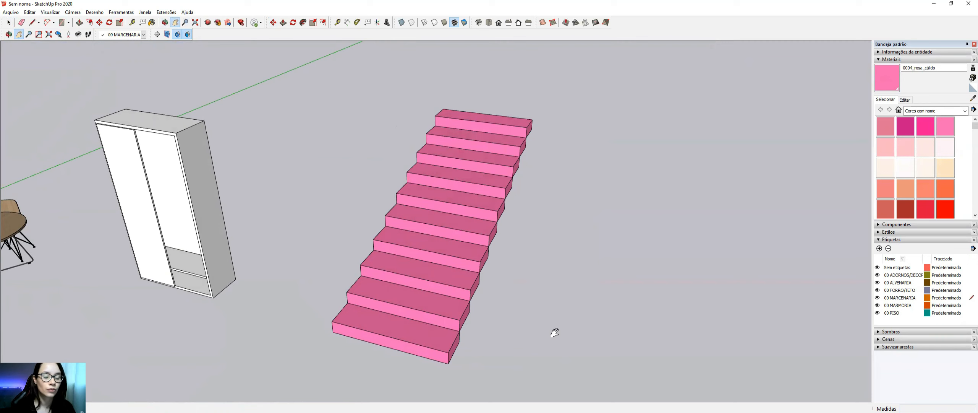
{"action": "mouse_move", "coordinate": [338, 264]}
{"action": "middle_mouse_down"}
{"action": "mouse_move", "coordinate": [281, 214]}
{"action": "mouse_move", "coordinate": [322, 260]}
{"action": "middle_mouse_up"}
{"action": "key", "text": "space"}
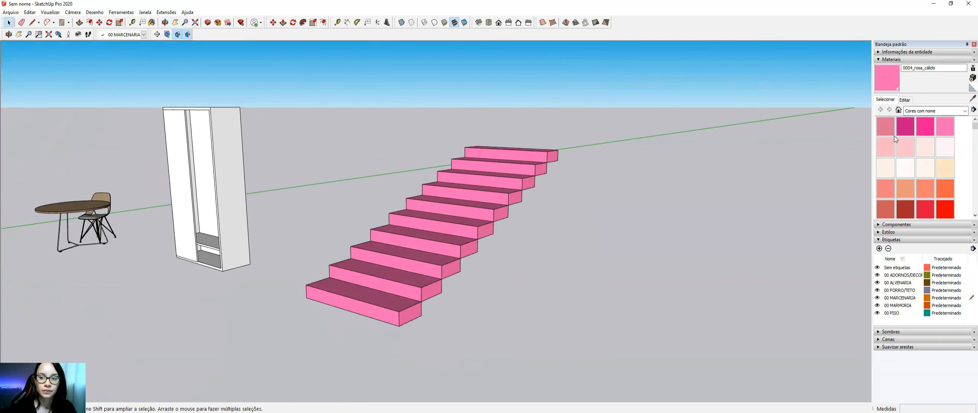
{"action": "double_click", "coordinate": [334, 294]}
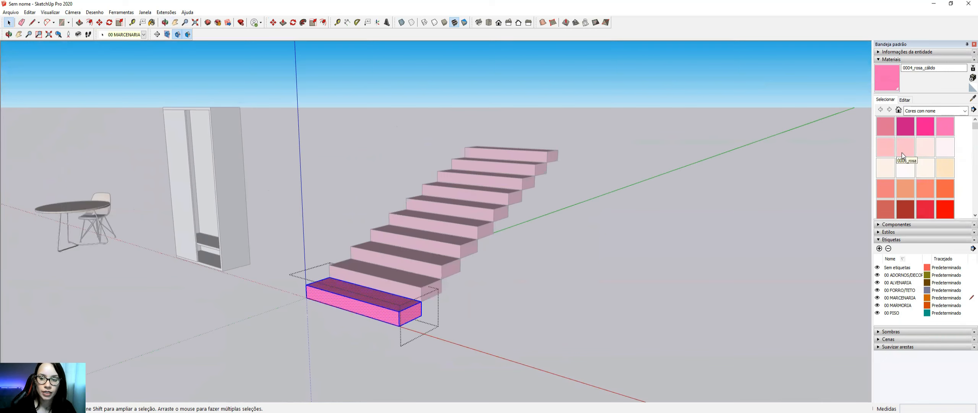
{"action": "left_click", "coordinate": [902, 192]}
{"action": "left_click", "coordinate": [362, 302]}
{"action": "key", "text": "Escape"}
Paint the second and third steps with 0014_salmão_escuro, and open and close the fourth step's group.
{"action": "left_click", "coordinate": [881, 73]}
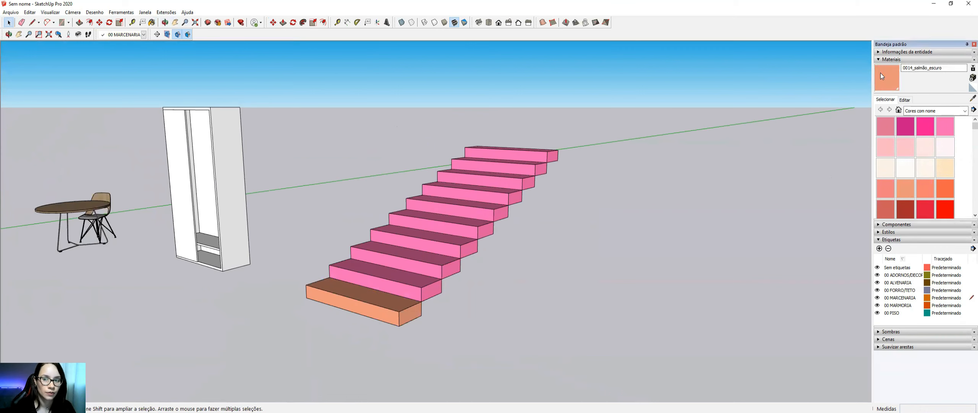
{"action": "left_click", "coordinate": [384, 273]}
{"action": "left_click", "coordinate": [401, 246]}
{"action": "key", "text": "space"}
{"action": "double_click", "coordinate": [417, 233]}
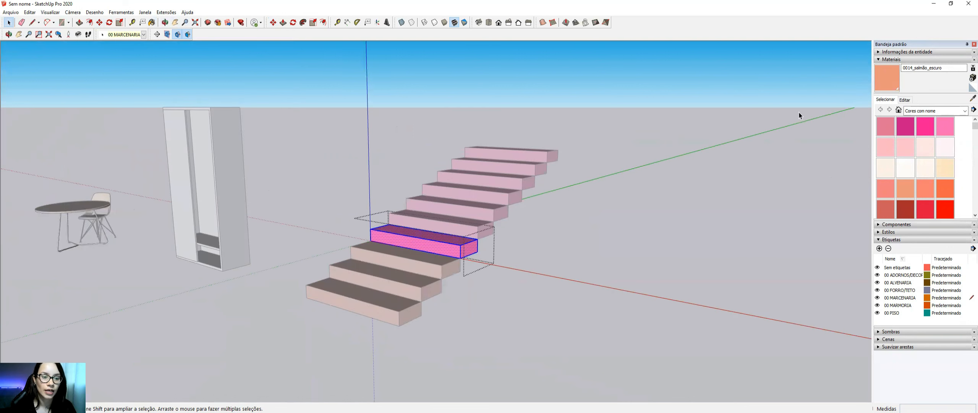
{"action": "left_click", "coordinate": [500, 284]}
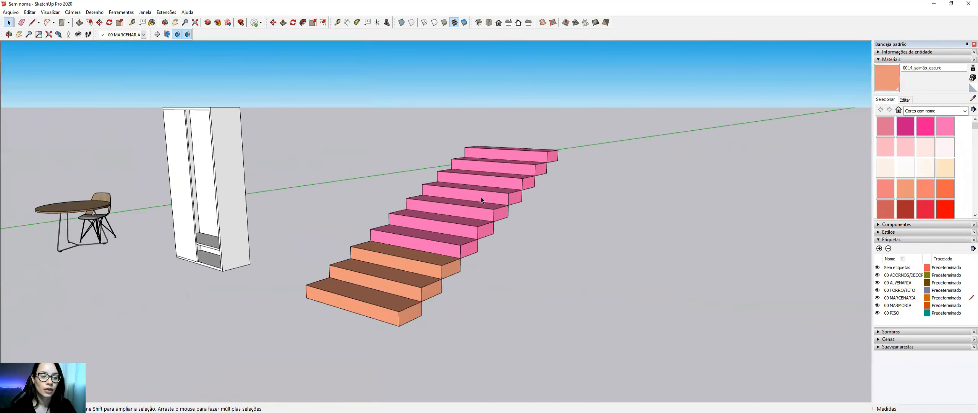
Paint the seven remaining pink steps up to the top of the staircase with 0014_salmão_escuro.
{"action": "left_click", "coordinate": [890, 78]}
{"action": "left_click", "coordinate": [437, 231]}
{"action": "left_click", "coordinate": [450, 216]}
{"action": "left_click", "coordinate": [458, 201]}
{"action": "left_click", "coordinate": [468, 186]}
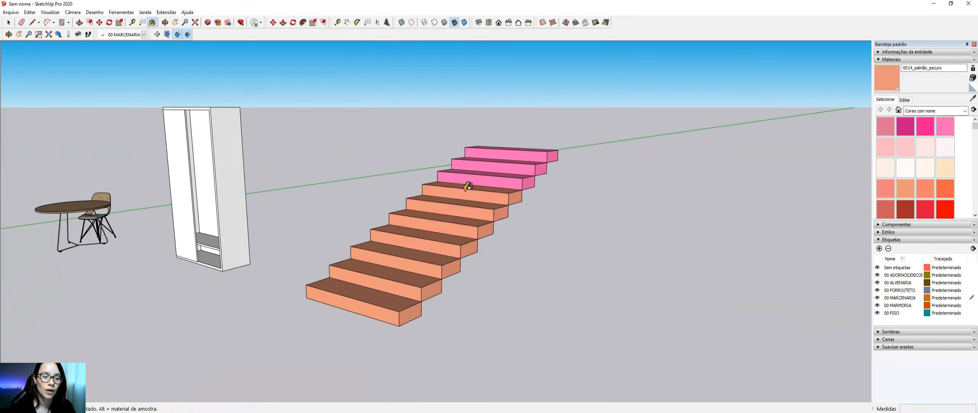
{"action": "left_click", "coordinate": [476, 174]}
{"action": "left_click", "coordinate": [485, 165]}
{"action": "left_click", "coordinate": [493, 151]}
Copy the bottom step along the red axis onto the free ground beside the staircase.
{"action": "mouse_move", "coordinate": [471, 217]}
{"action": "middle_mouse_down"}
{"action": "mouse_move", "coordinate": [501, 227]}
{"action": "mouse_move", "coordinate": [556, 295]}
{"action": "mouse_move", "coordinate": [426, 129]}
{"action": "mouse_move", "coordinate": [509, 81]}
{"action": "mouse_move", "coordinate": [487, 131]}
{"action": "mouse_move", "coordinate": [432, 134]}
{"action": "mouse_move", "coordinate": [449, 145]}
{"action": "middle_mouse_up"}
{"action": "key", "text": "space"}
{"action": "left_click", "coordinate": [430, 272]}
{"action": "key", "text": "m"}
{"action": "left_click", "coordinate": [402, 275]}
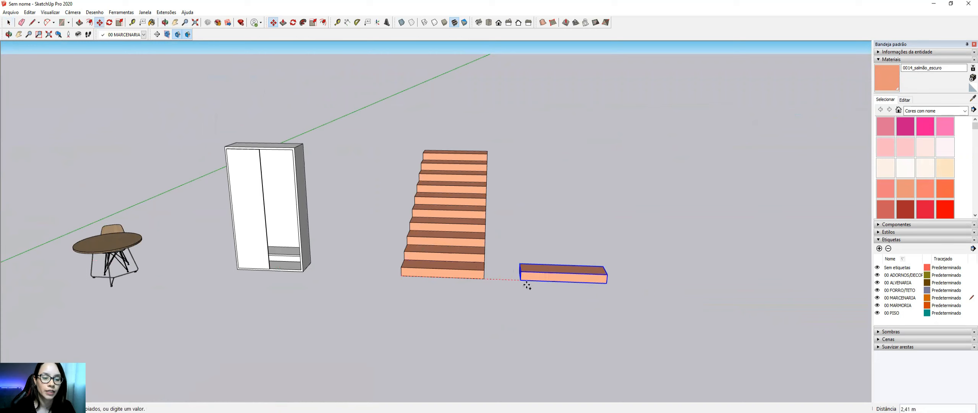
{"action": "left_click", "coordinate": [552, 285]}
{"action": "key", "text": "space"}
Convert the separate step group into a component with the definition name ESCADA.
{"action": "scroll", "coordinate": [653, 262], "scroll_direction": "up", "scroll_amount": 3}
{"action": "middle_click_drag", "start_coordinate": [653, 258], "coordinate": [487, 247]}
{"action": "scroll", "coordinate": [526, 237], "scroll_direction": "down", "scroll_amount": 3}
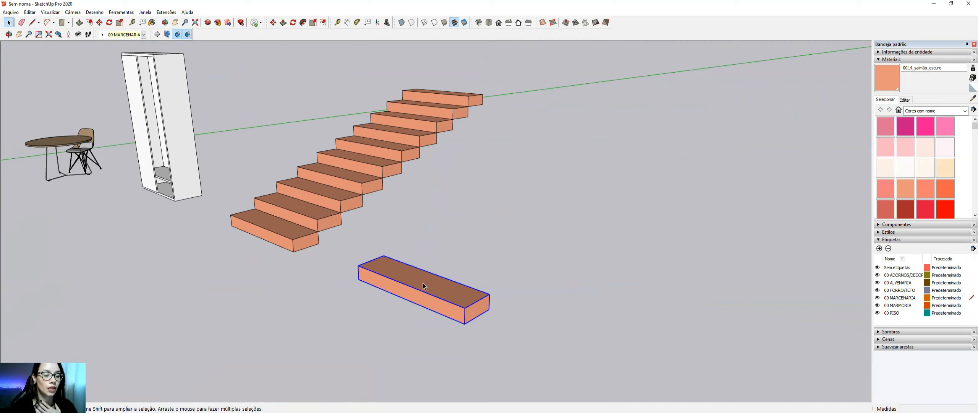
{"action": "right_click", "coordinate": [423, 284]}
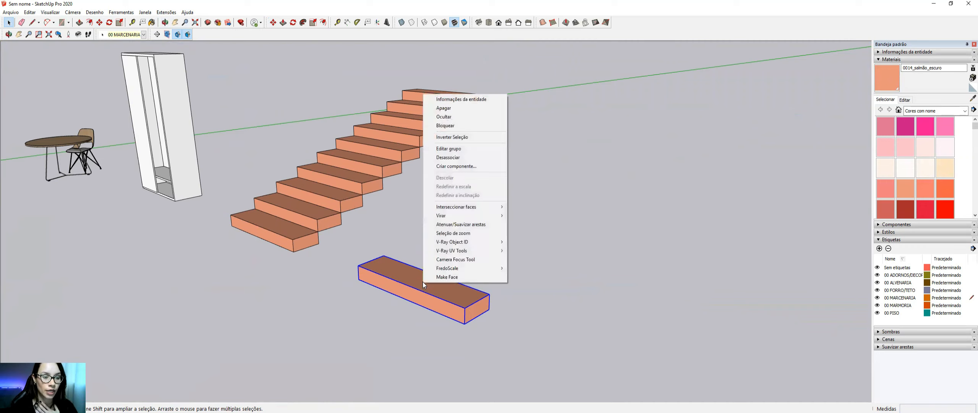
{"action": "left_click", "coordinate": [442, 166]}
{"action": "type", "text": "ESCADA"}
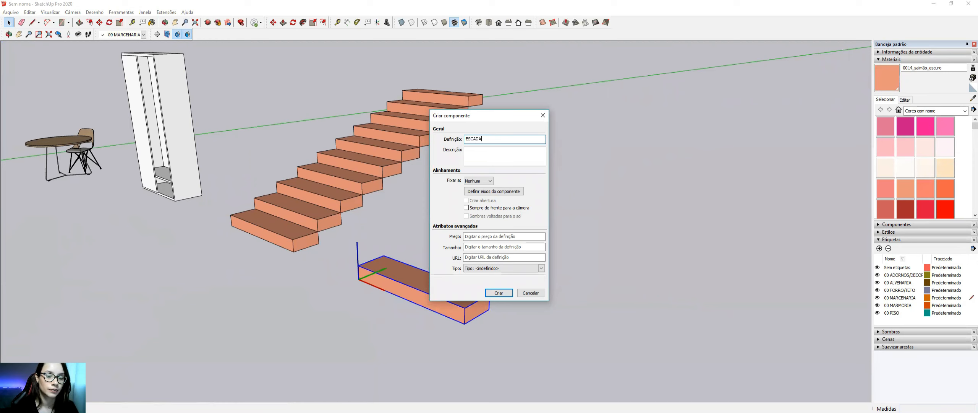
{"action": "key", "text": "Return"}
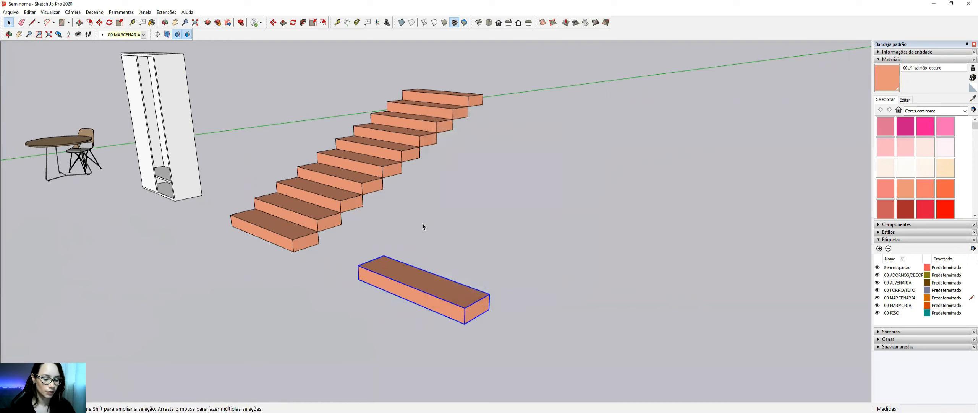
Copy the ESCADA component corner to corner seven times, about 0.48 m apart, to build a second staircase of eight steps.
{"action": "key", "text": "m"}
{"action": "key", "text": "ctrl"}
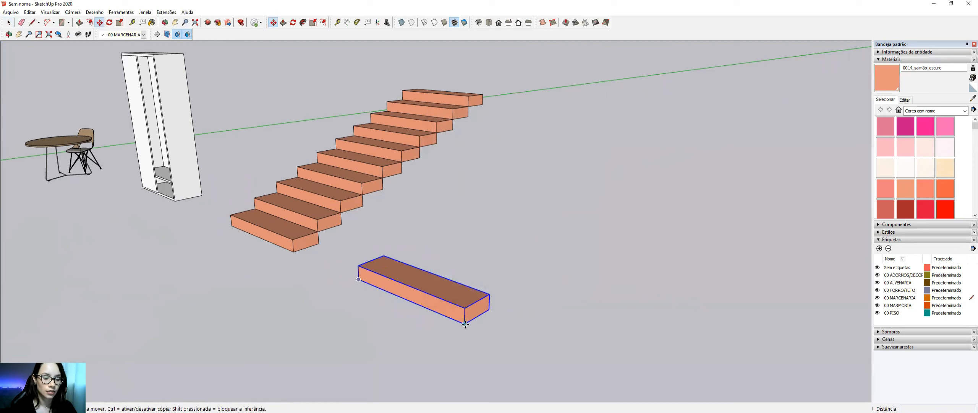
{"action": "left_click", "coordinate": [465, 323]}
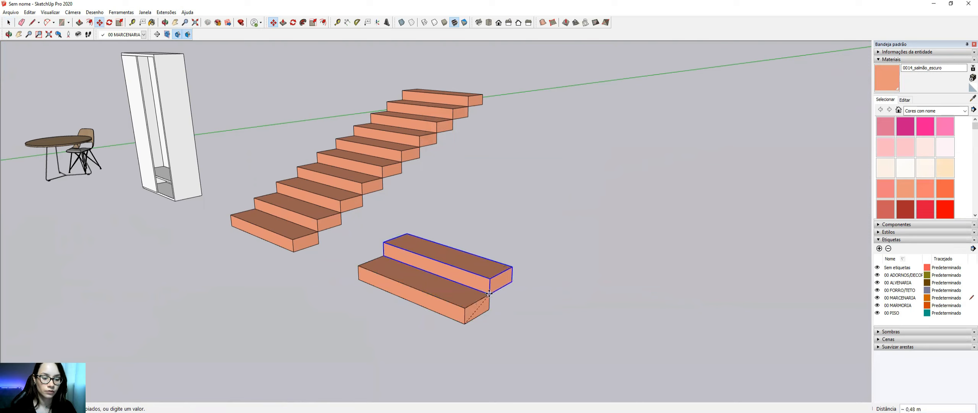
{"action": "left_click", "coordinate": [512, 267]}
{"action": "key", "text": "ctrl"}
{"action": "left_click", "coordinate": [512, 266]}
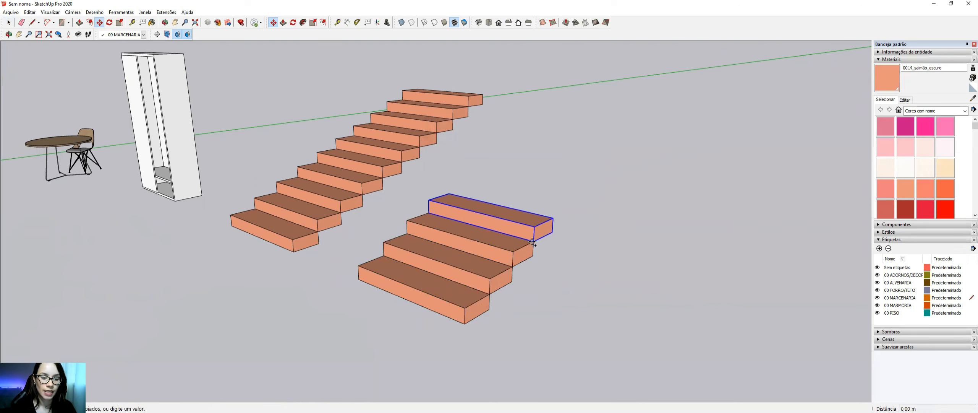
{"action": "left_click", "coordinate": [534, 241]}
{"action": "key", "text": "ctrl"}
{"action": "left_click", "coordinate": [534, 241]}
{"action": "left_click", "coordinate": [553, 218]}
{"action": "key", "text": "ctrl"}
{"action": "left_click", "coordinate": [553, 218]}
{"action": "left_click", "coordinate": [571, 196]}
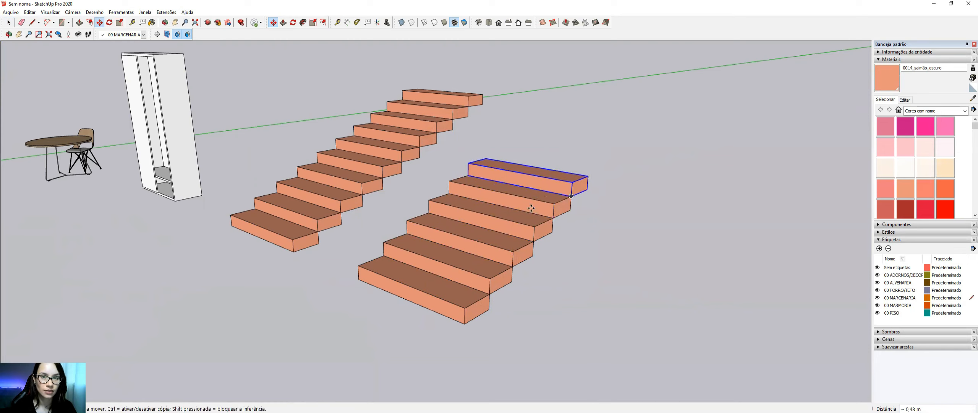
{"action": "key", "text": "ctrl"}
{"action": "left_click", "coordinate": [571, 196]}
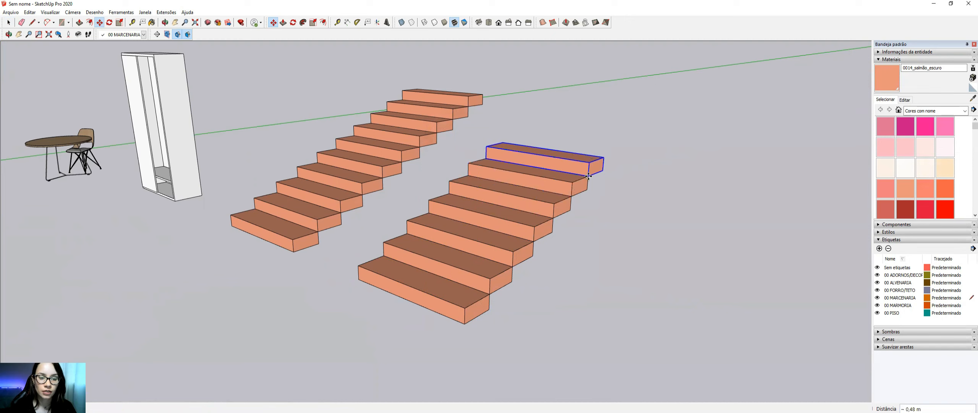
{"action": "left_click", "coordinate": [589, 176]}
{"action": "key", "text": "ctrl"}
{"action": "left_click", "coordinate": [589, 176]}
{"action": "left_click", "coordinate": [604, 157]}
Copy all eight ESCADA steps as a block onto the top end of the second staircase, corner to corner, extending it to sixteen steps.
{"action": "middle_click_drag", "start_coordinate": [448, 158], "coordinate": [458, 120]}
{"action": "left_click_drag", "start_coordinate": [616, 252], "coordinate": [616, 261]}
{"action": "middle_click_drag", "start_coordinate": [612, 168], "coordinate": [482, 174]}
{"action": "key", "text": "m"}
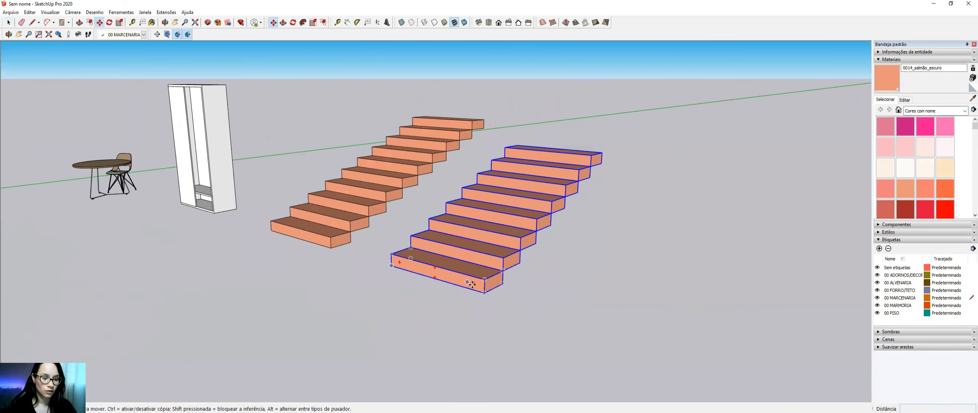
{"action": "scroll", "coordinate": [483, 293], "scroll_direction": "up", "scroll_amount": 2}
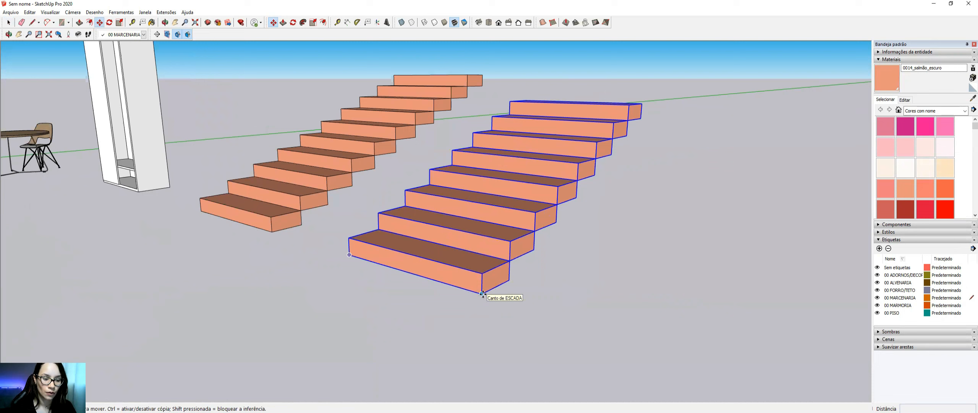
{"action": "left_click", "coordinate": [483, 293]}
{"action": "key", "text": "ctrl"}
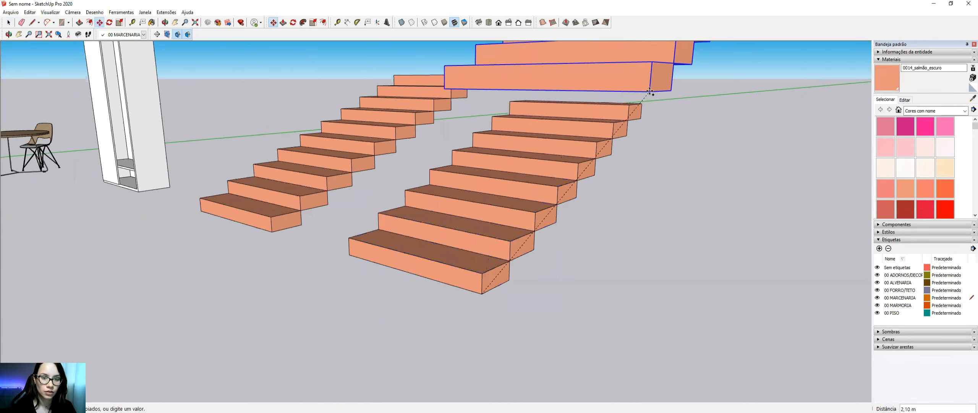
{"action": "left_click", "coordinate": [642, 104]}
{"action": "mouse_move", "coordinate": [622, 151]}
{"action": "middle_mouse_down"}
{"action": "mouse_move", "coordinate": [622, 163]}
{"action": "mouse_move", "coordinate": [643, 162]}
{"action": "middle_mouse_up"}
{"action": "scroll", "coordinate": [630, 165], "scroll_direction": "down", "scroll_amount": 2}
{"action": "scroll", "coordinate": [611, 160], "scroll_direction": "down", "scroll_amount": 2}
{"action": "key", "text": "space"}
{"action": "middle_click_drag", "start_coordinate": [538, 218], "coordinate": [533, 226], "text": "shift"}
{"action": "left_click_drag", "start_coordinate": [533, 226], "coordinate": [530, 302]}
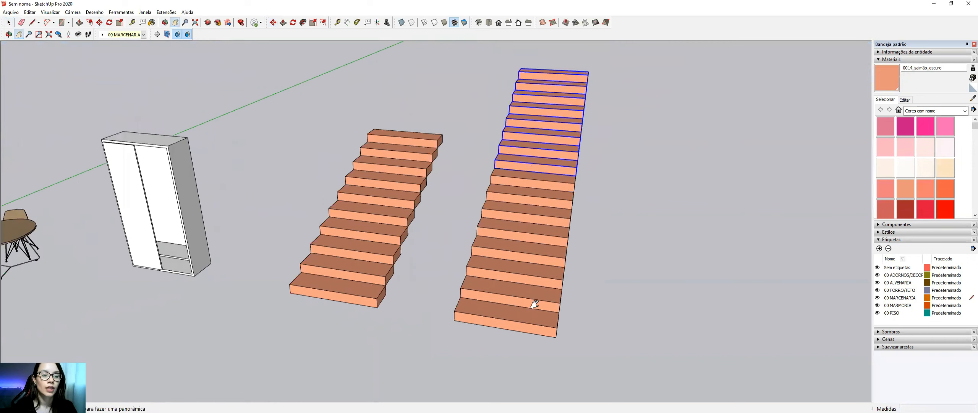
Edit the bottom step of the long staircase and paint the whole ESCADA component with 0023_tijolo_cozido.
{"action": "scroll", "coordinate": [465, 281], "scroll_direction": "up", "scroll_amount": 3}
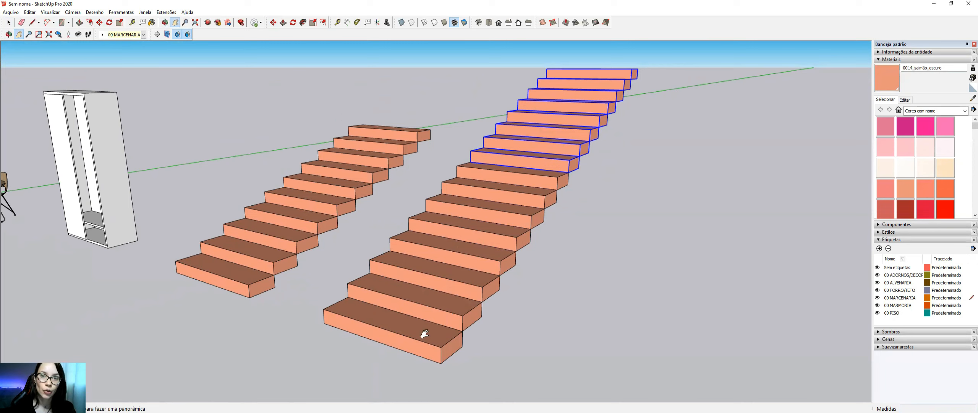
{"action": "key", "text": "space"}
{"action": "double_click", "coordinate": [391, 319]}
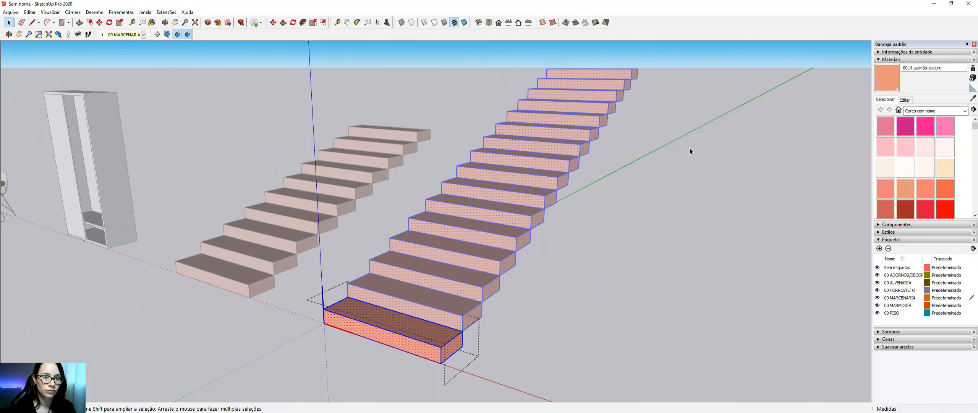
{"action": "left_click", "coordinate": [382, 293]}
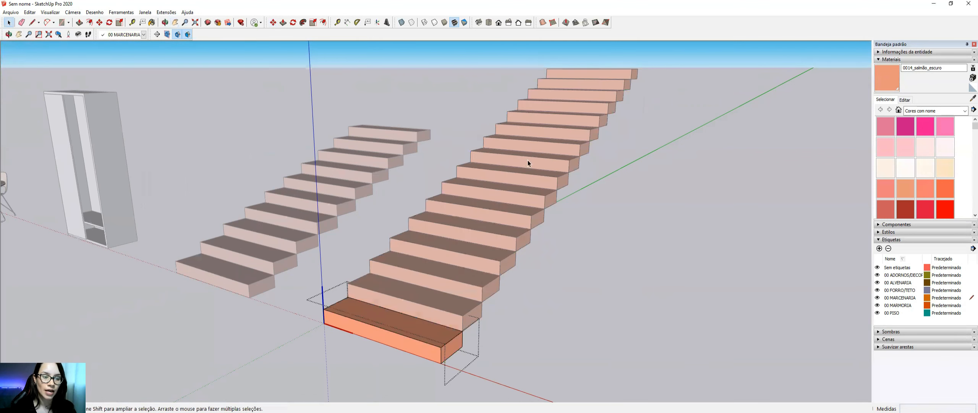
{"action": "triple_click", "coordinate": [399, 330]}
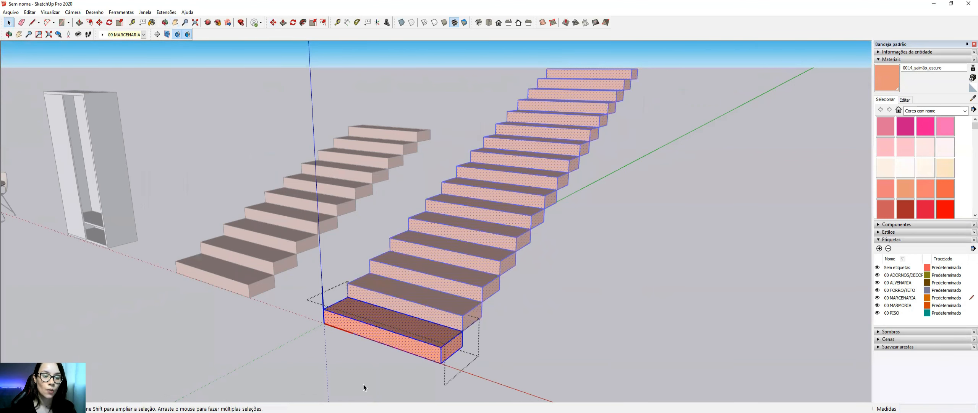
{"action": "scroll", "coordinate": [927, 142], "scroll_direction": "down", "scroll_amount": 2}
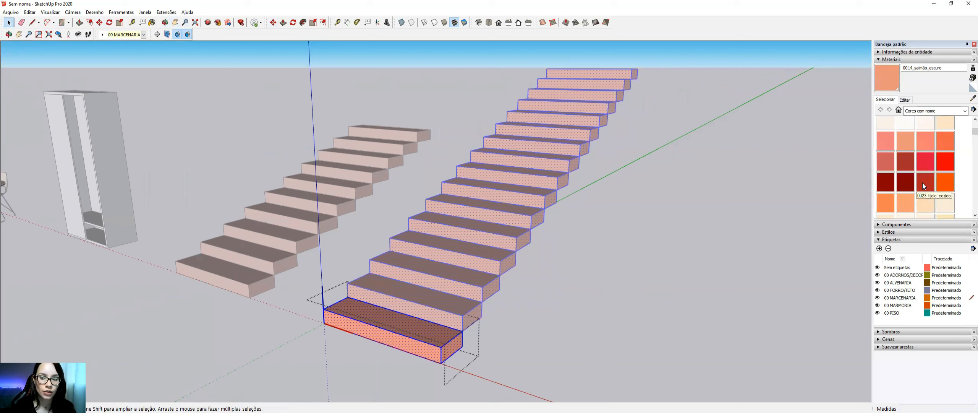
{"action": "left_click", "coordinate": [923, 183]}
{"action": "left_click", "coordinate": [393, 325]}
{"action": "key", "text": "space"}
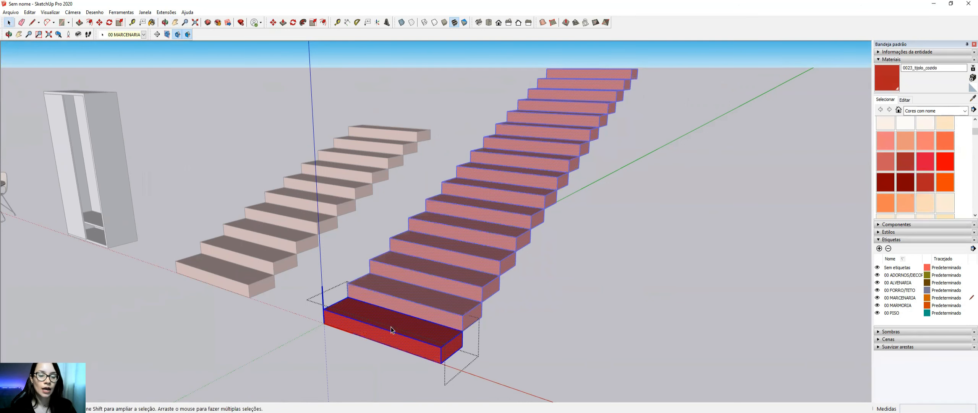
{"action": "key", "text": "Escape"}
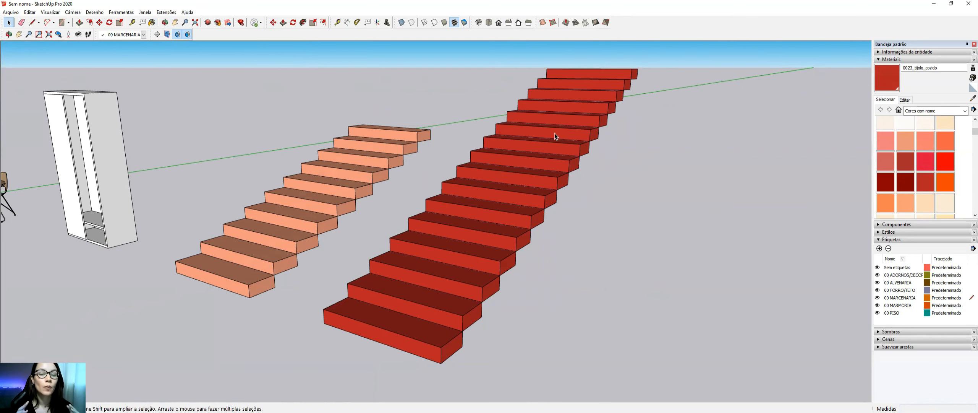
Draw a rectangle on the free ground beside the long staircase and extrude it upward into a cabinet box.
{"action": "middle_click_drag", "start_coordinate": [555, 134], "coordinate": [463, 227]}
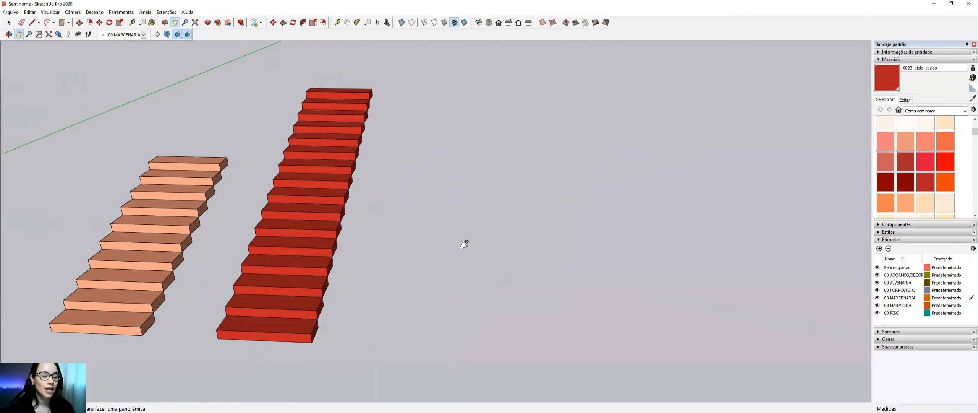
{"action": "left_click_drag", "start_coordinate": [498, 233], "coordinate": [470, 248]}
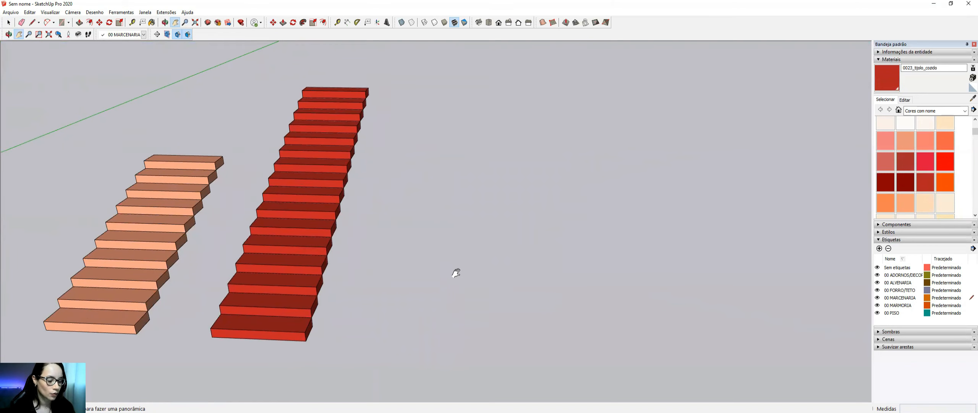
{"action": "key", "text": "r"}
{"action": "left_click", "coordinate": [446, 291]}
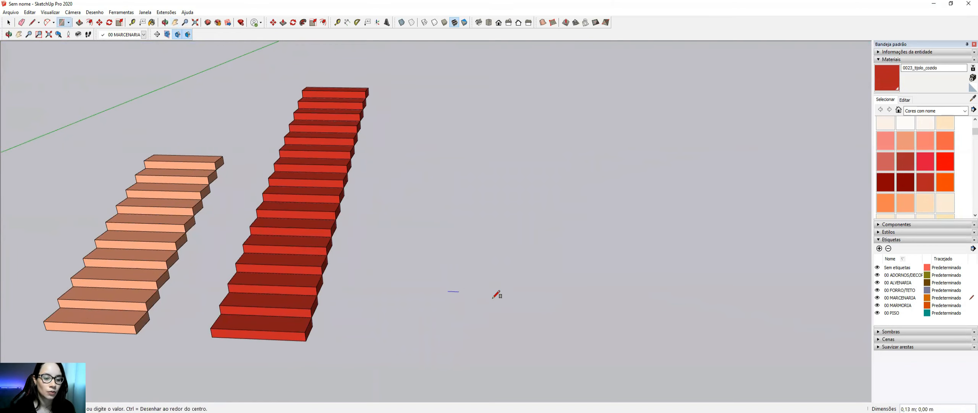
{"action": "left_click", "coordinate": [621, 329]}
{"action": "key", "text": "p"}
{"action": "left_click", "coordinate": [570, 317]}
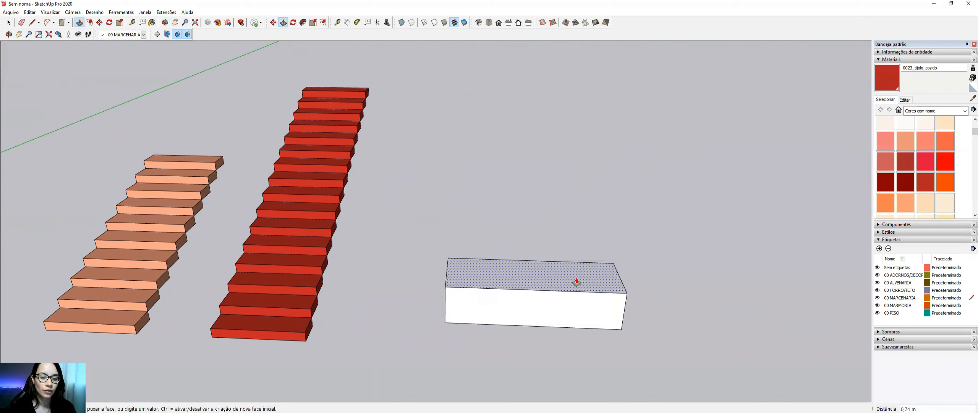
{"action": "left_click", "coordinate": [572, 266]}
{"action": "key", "text": "space"}
{"action": "triple_click", "coordinate": [568, 271]}
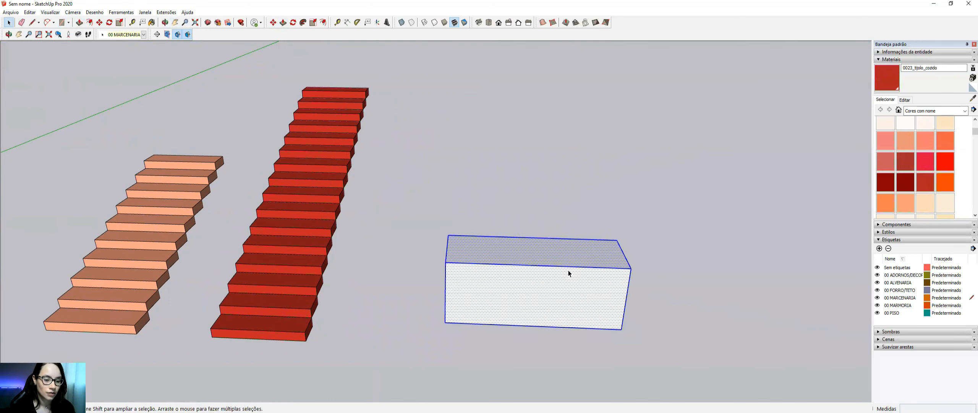
{"action": "key", "text": "ctrl+t"}
Draw a door panel at one end of the cabinet's front face and make it a component named PORTAS ARM.
{"action": "key", "text": "r"}
{"action": "left_click", "coordinate": [446, 261]}
{"action": "left_click", "coordinate": [486, 310]}
{"action": "key", "text": "space"}
{"action": "double_click", "coordinate": [481, 305]}
{"action": "right_click", "coordinate": [482, 306]}
{"action": "left_click", "coordinate": [507, 193]}
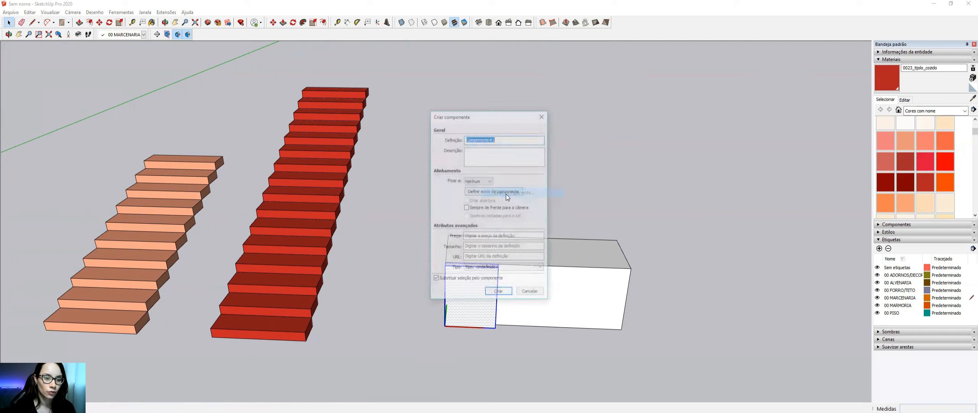
{"action": "type", "text": "PORTAS ARM"}
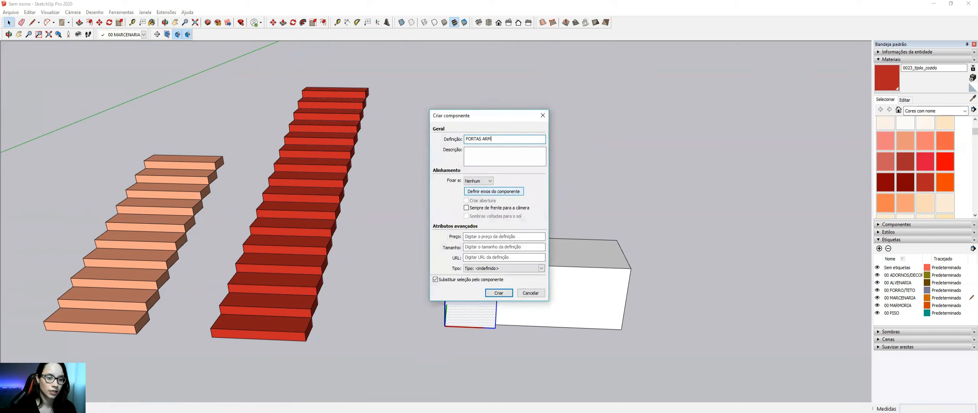
{"action": "key", "text": "Return"}
Copy the PORTAS ARM door along the cabinet front so that three doors stand edge to edge.
{"action": "key", "text": "m"}
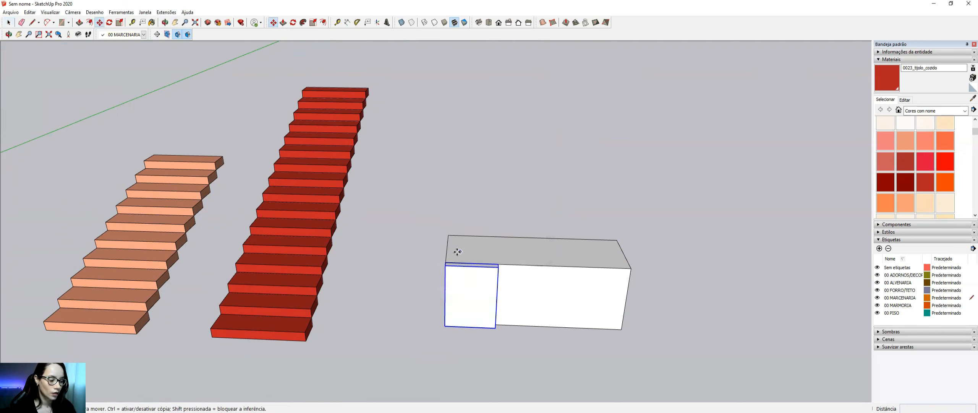
{"action": "left_click", "coordinate": [445, 264]}
{"action": "key", "text": "ctrl"}
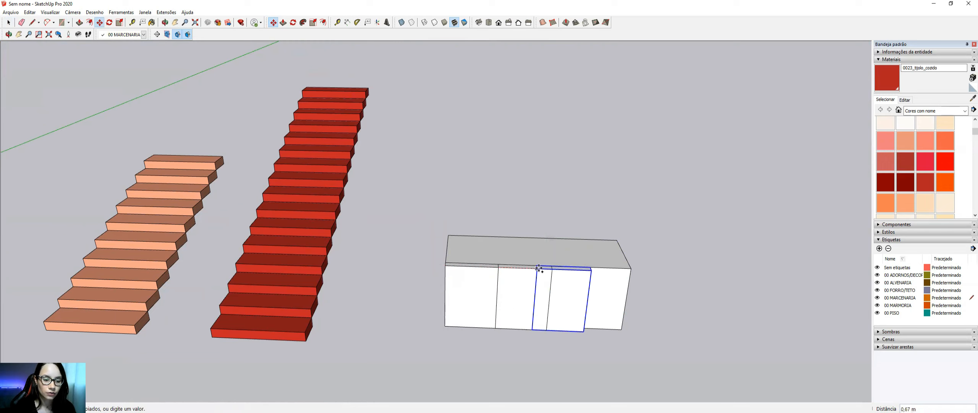
{"action": "left_click", "coordinate": [552, 267]}
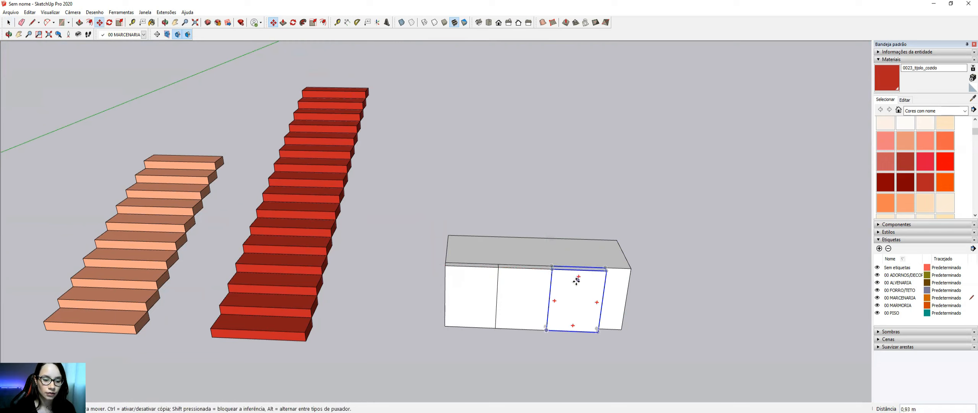
Select the three doors and scale them together along the red axis to fill the cabinet's full width.
{"action": "key", "text": "space"}
{"action": "left_click", "coordinate": [527, 286]}
{"action": "left_click", "coordinate": [573, 294], "text": "shift"}
{"action": "left_click", "coordinate": [486, 290], "text": "shift"}
{"action": "key", "text": "s"}
{"action": "left_click", "coordinate": [602, 302]}
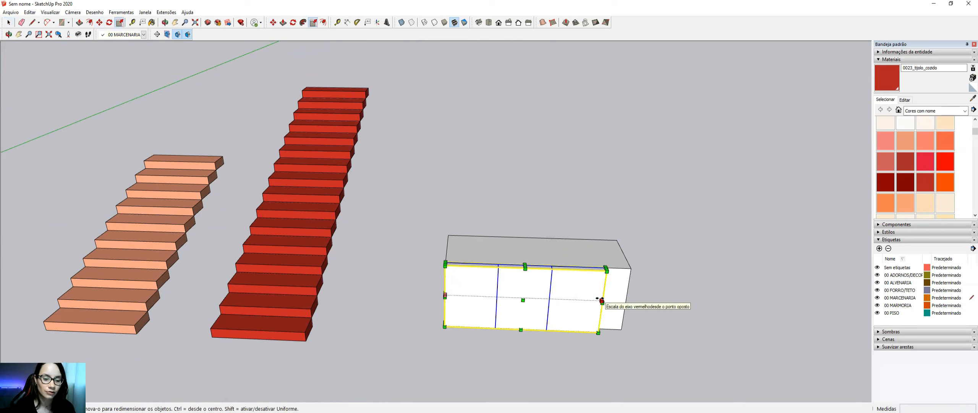
{"action": "left_click", "coordinate": [628, 262]}
{"action": "key", "text": "space"}
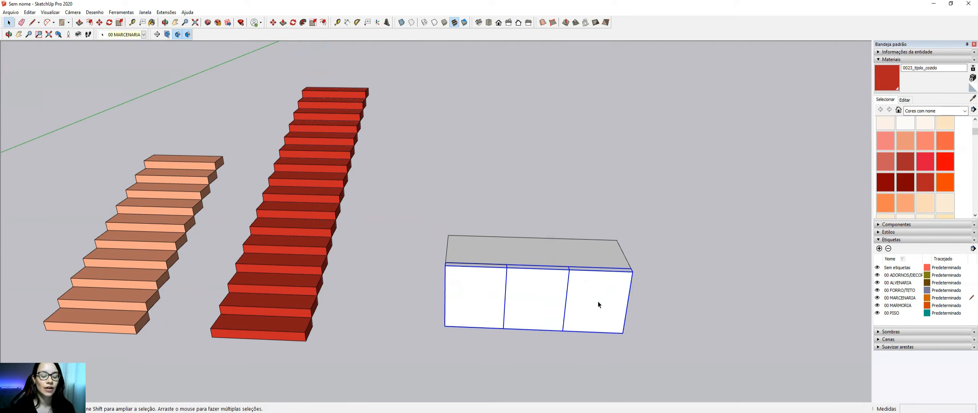
Edit one end door component and paint it with Folheado de madeira 01 from the Madeiras collection.
{"action": "scroll", "coordinate": [599, 305], "scroll_direction": "up", "scroll_amount": 1}
{"action": "middle_click_drag", "start_coordinate": [613, 279], "coordinate": [607, 252]}
{"action": "scroll", "coordinate": [681, 252], "scroll_direction": "up", "scroll_amount": 2}
{"action": "middle_click_drag", "start_coordinate": [486, 251], "coordinate": [450, 242]}
{"action": "left_click", "coordinate": [716, 206]}
{"action": "left_click", "coordinate": [584, 284]}
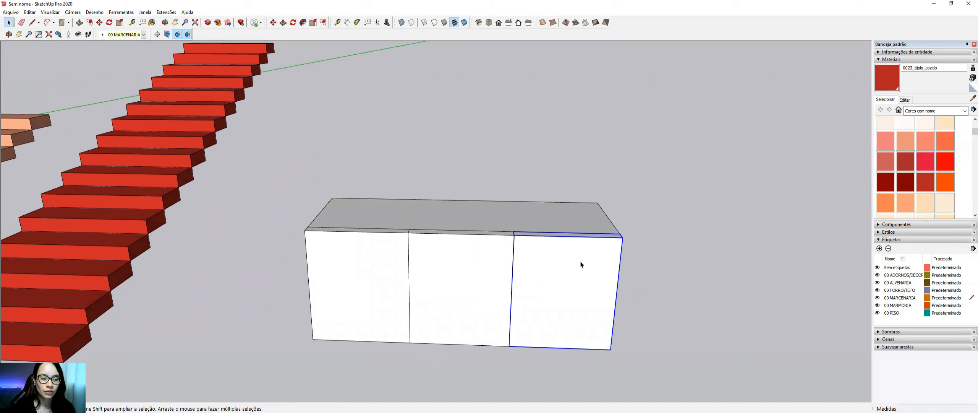
{"action": "double_click", "coordinate": [543, 285]}
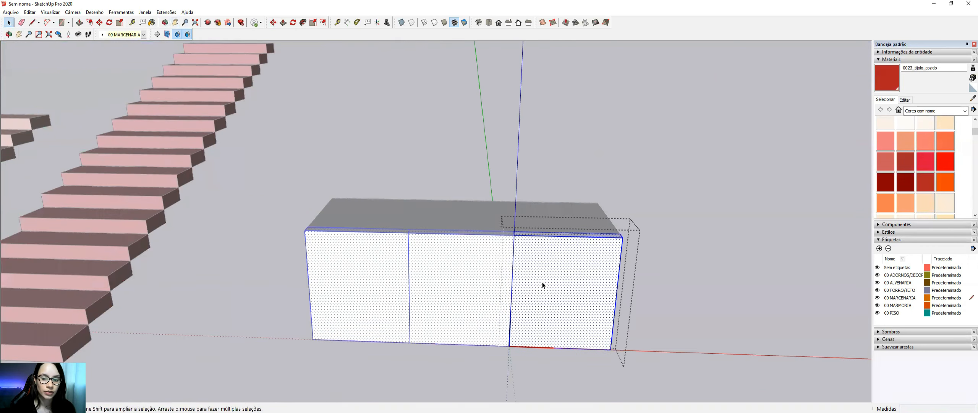
{"action": "left_click", "coordinate": [966, 110]}
{"action": "left_click", "coordinate": [923, 160]}
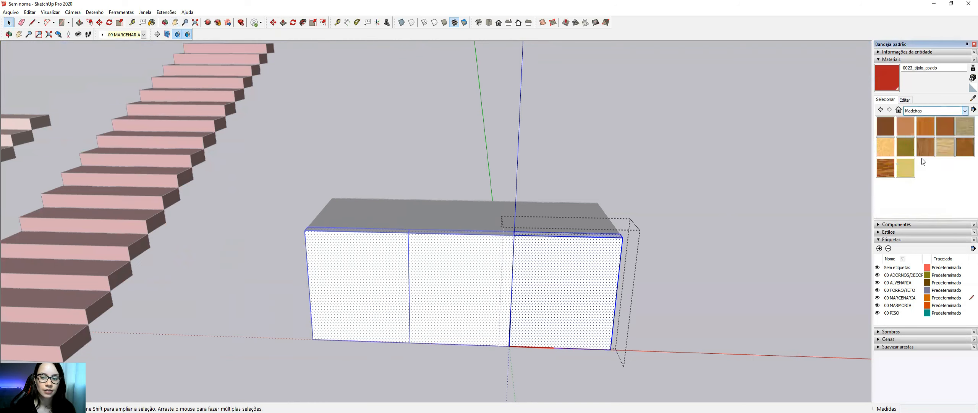
{"action": "left_click", "coordinate": [891, 122]}
{"action": "left_click", "coordinate": [585, 255]}
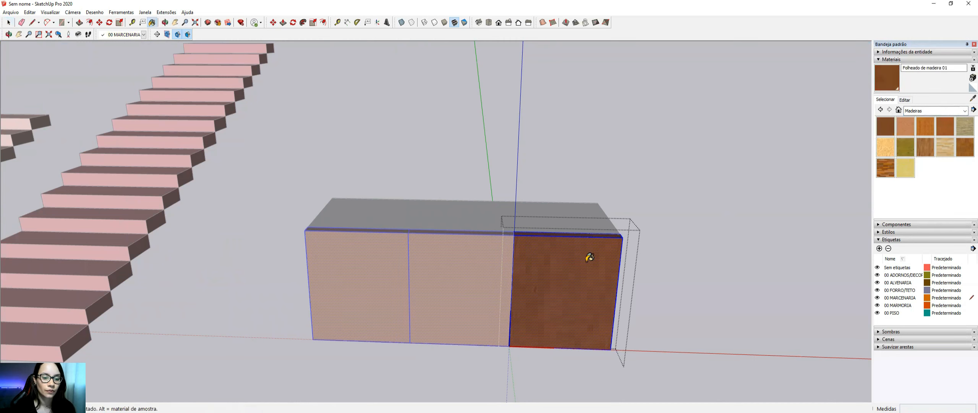
{"action": "key", "text": "space"}
{"action": "key", "text": "Escape"}
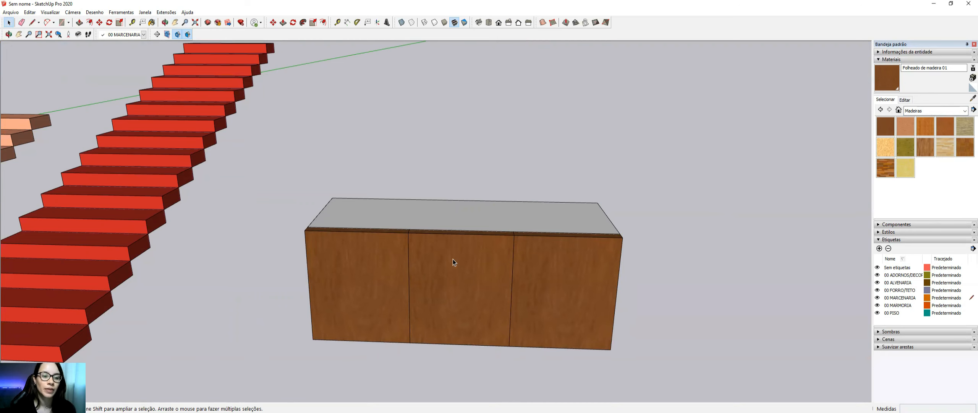
{"action": "double_click", "coordinate": [566, 262]}
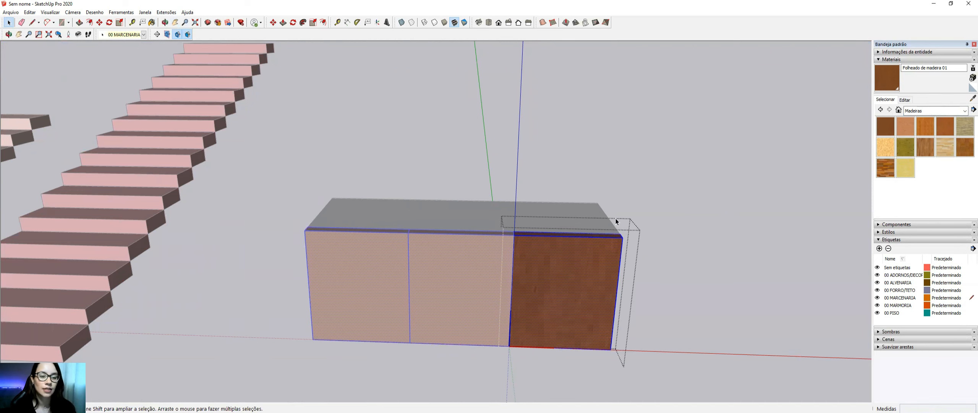
{"action": "left_click", "coordinate": [631, 171]}
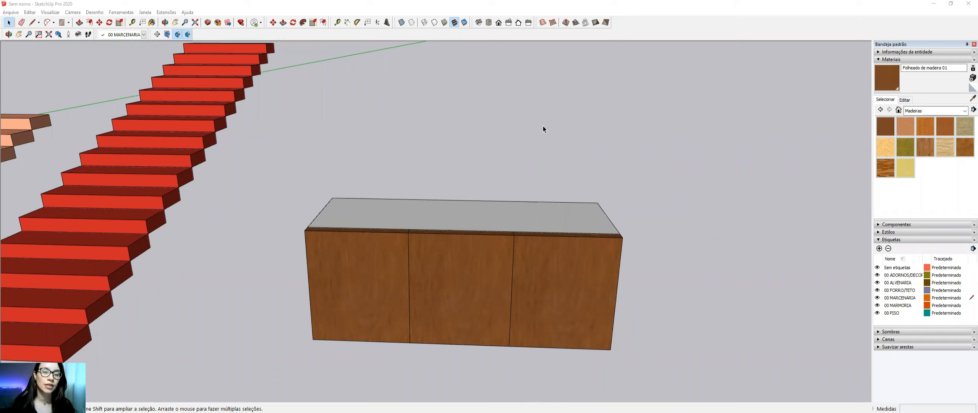
Make the middle door and the adjoining painted end door unique, and open the middle one to check their link.
{"action": "left_click", "coordinate": [566, 251]}
{"action": "left_click", "coordinate": [490, 253], "text": "shift"}
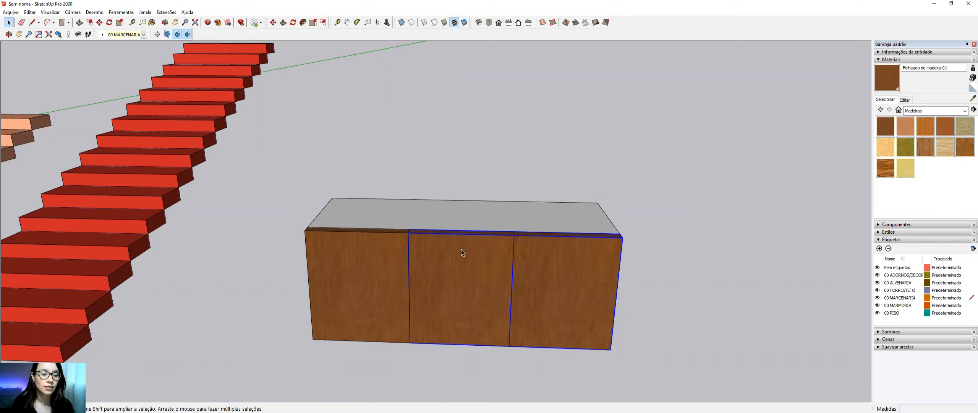
{"action": "right_click", "coordinate": [493, 252]}
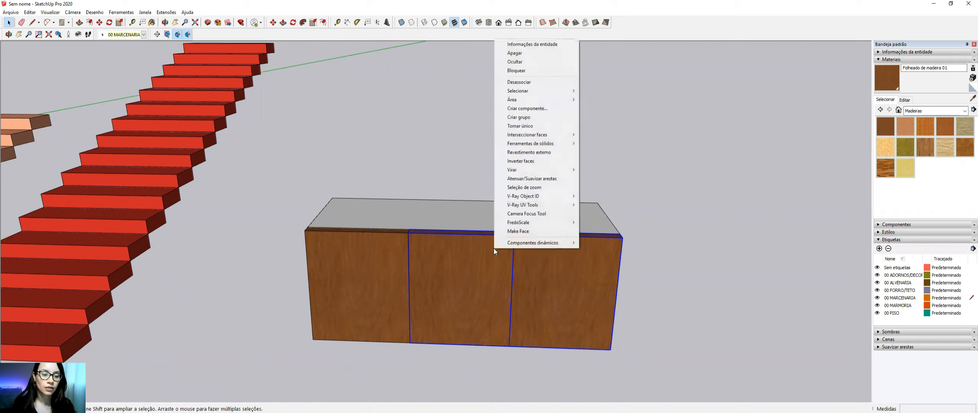
{"action": "left_click", "coordinate": [513, 127]}
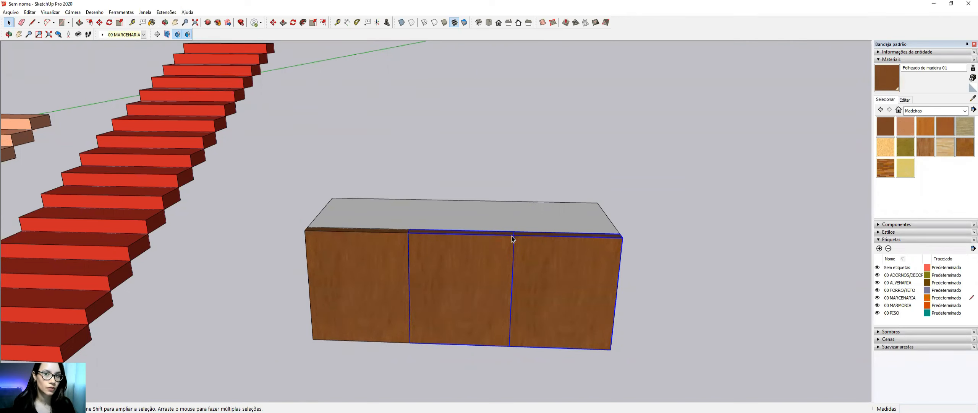
{"action": "double_click", "coordinate": [440, 249]}
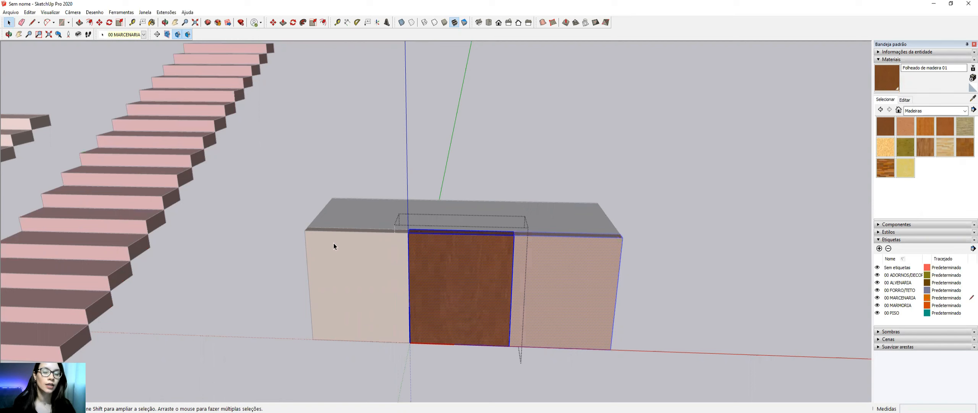
{"action": "left_click", "coordinate": [353, 156]}
{"action": "middle_click_drag", "start_coordinate": [488, 188], "coordinate": [489, 208]}
{"action": "scroll", "coordinate": [484, 212], "scroll_direction": "down", "scroll_amount": 3}
{"action": "scroll", "coordinate": [548, 237], "scroll_direction": "up", "scroll_amount": 1}
{"action": "middle_click_drag", "start_coordinate": [547, 237], "coordinate": [515, 248]}
{"action": "scroll", "coordinate": [530, 245], "scroll_direction": "down", "scroll_amount": 3}
{"action": "scroll", "coordinate": [516, 247], "scroll_direction": "up", "scroll_amount": 1}
{"action": "scroll", "coordinate": [525, 262], "scroll_direction": "up", "scroll_amount": 3}
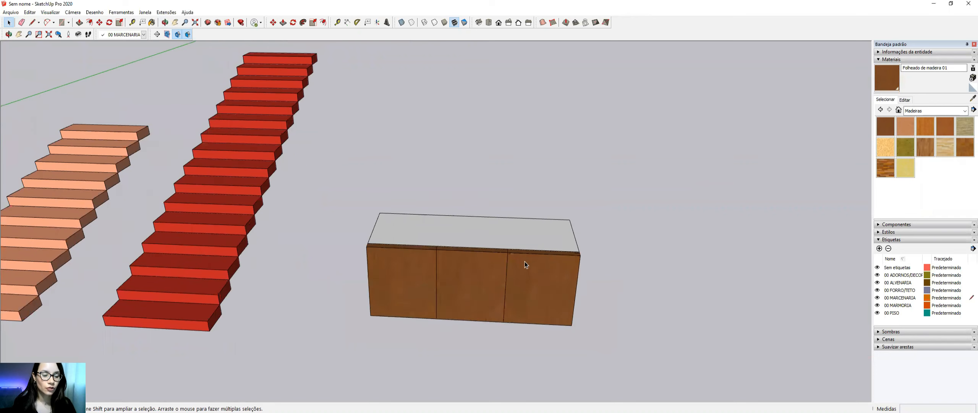
Delete the middle and far end doors from the cabinet front, keeping only the first end door.
{"action": "key", "text": "Delete"}
{"action": "left_click", "coordinate": [529, 279]}
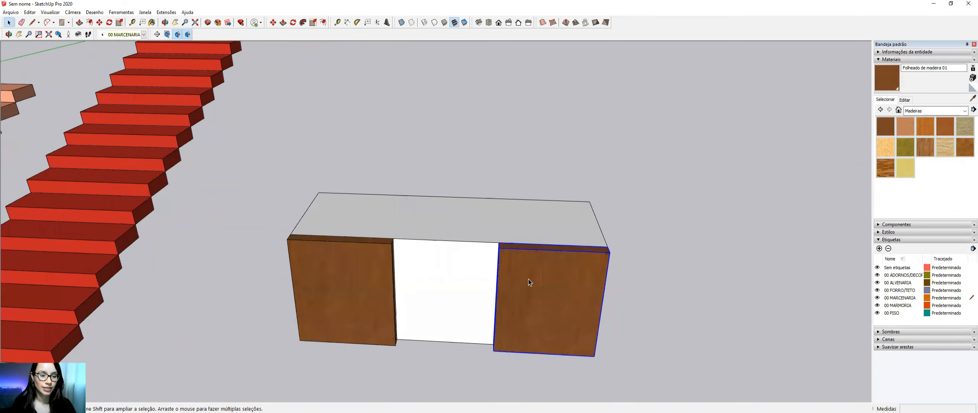
{"action": "key", "text": "Delete"}
Open the remaining door component and push its front face inward about 0.04 m with Push/Pull.
{"action": "double_click", "coordinate": [332, 263]}
{"action": "left_click", "coordinate": [346, 246]}
{"action": "key", "text": "p"}
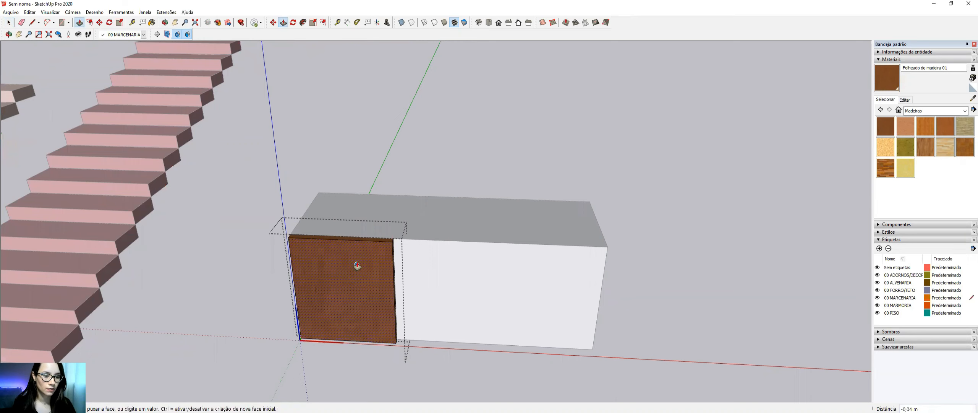
{"action": "key", "text": "space"}
{"action": "key", "text": "Escape"}
Copy the remaining door along the cabinet front at a distance of 1.085 m from the original.
{"action": "mouse_move", "coordinate": [356, 263]}
{"action": "middle_mouse_down"}
{"action": "mouse_move", "coordinate": [376, 266]}
{"action": "mouse_move", "coordinate": [344, 268]}
{"action": "middle_mouse_up"}
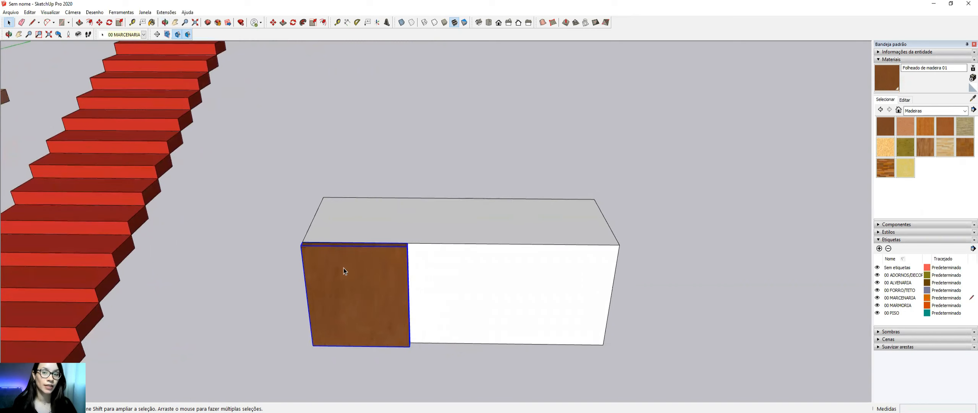
{"action": "key", "text": "m"}
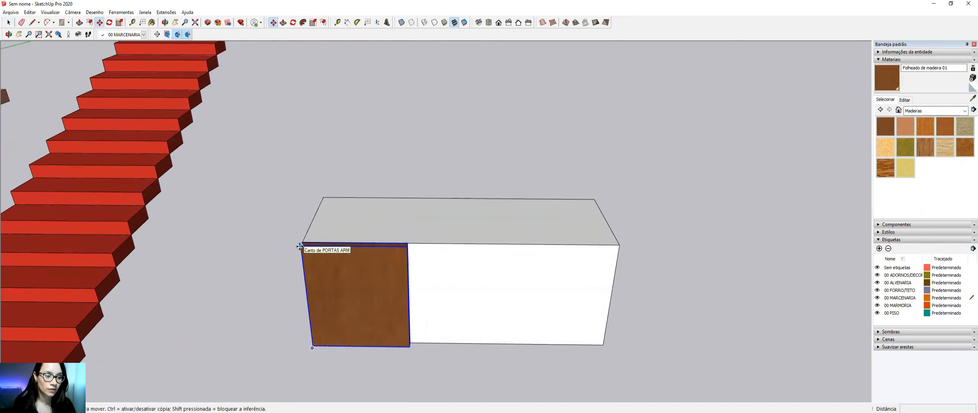
{"action": "left_click", "coordinate": [300, 245]}
{"action": "key", "text": "ctrl"}
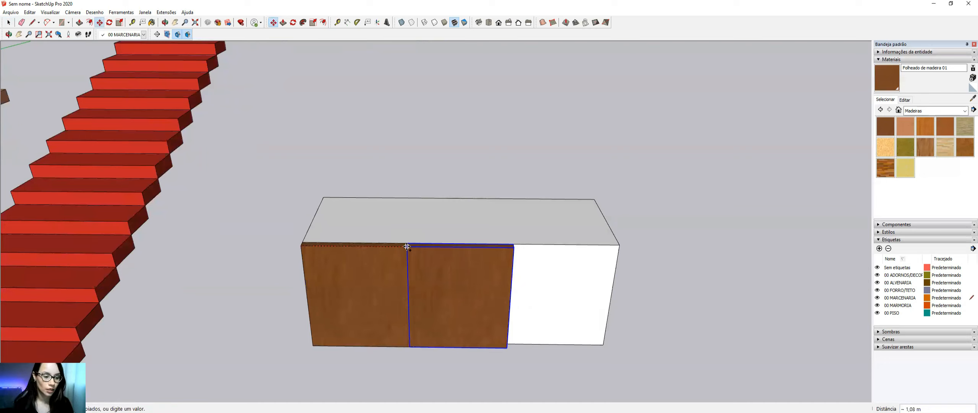
{"action": "type", "text": "1"}
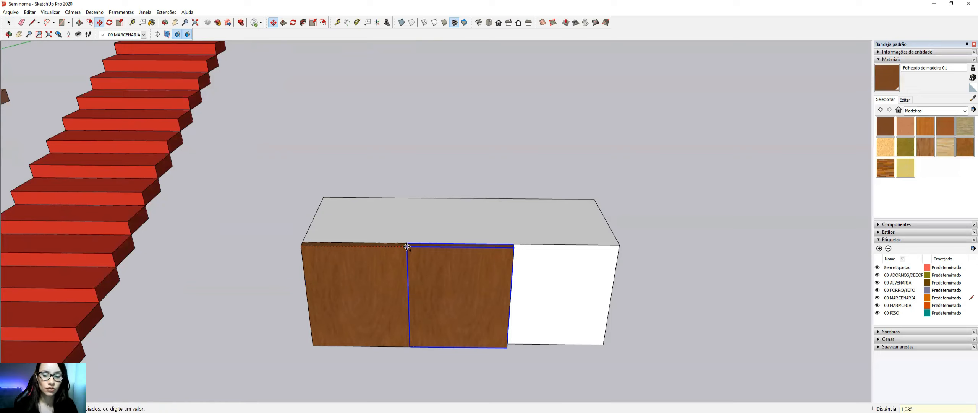
{"action": "key", "text": "Return"}
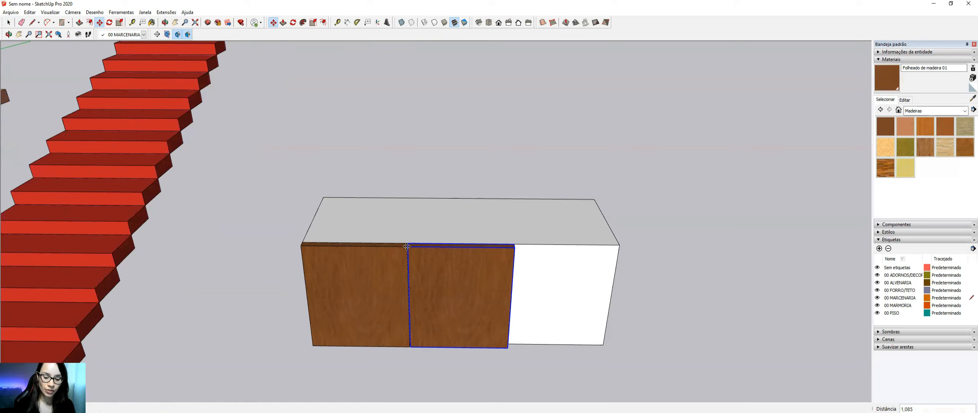
Multiply the door copy into a row of five evenly spaced copies with *5.
{"action": "type", "text": "*"}
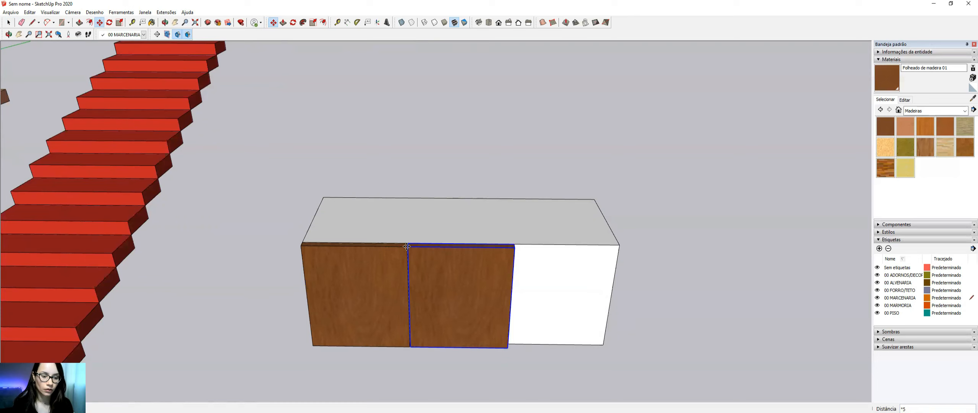
{"action": "key", "text": "Return"}
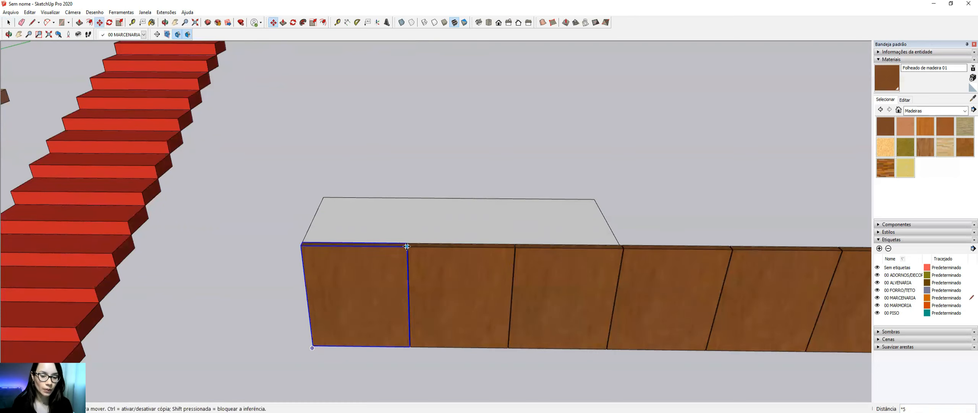
{"action": "middle_click_drag", "start_coordinate": [502, 234], "coordinate": [482, 242], "text": "shift"}
{"action": "scroll", "coordinate": [482, 242], "scroll_direction": "up", "scroll_amount": 8}
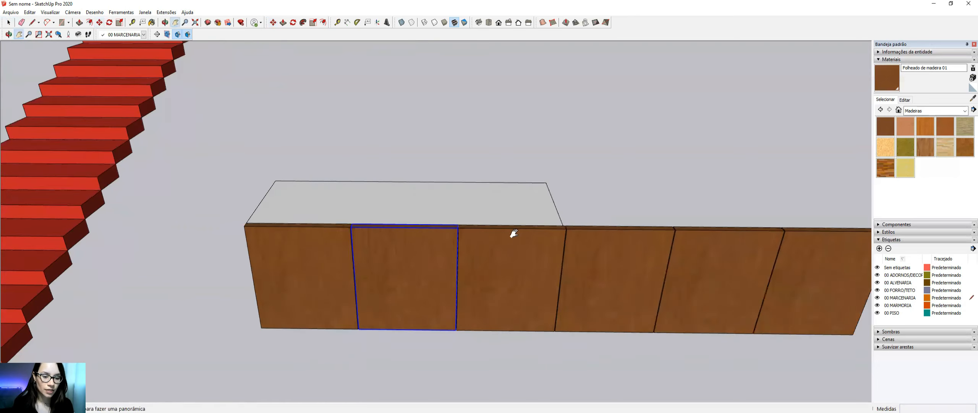
Scale the cabinet body along the red axis until it reaches the outer edge of the last door.
{"action": "scroll", "coordinate": [463, 179], "scroll_direction": "down", "scroll_amount": 5}
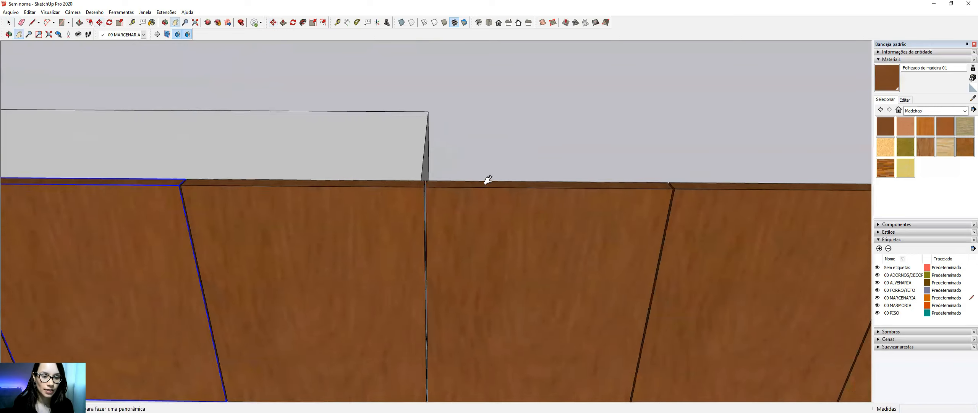
{"action": "key", "text": "space"}
{"action": "scroll", "coordinate": [277, 186], "scroll_direction": "down", "scroll_amount": 3}
{"action": "key", "text": "s"}
{"action": "middle_click_drag", "start_coordinate": [331, 201], "coordinate": [306, 220]}
{"action": "middle_click_drag", "start_coordinate": [321, 176], "coordinate": [311, 189]}
{"action": "left_click", "coordinate": [314, 193]}
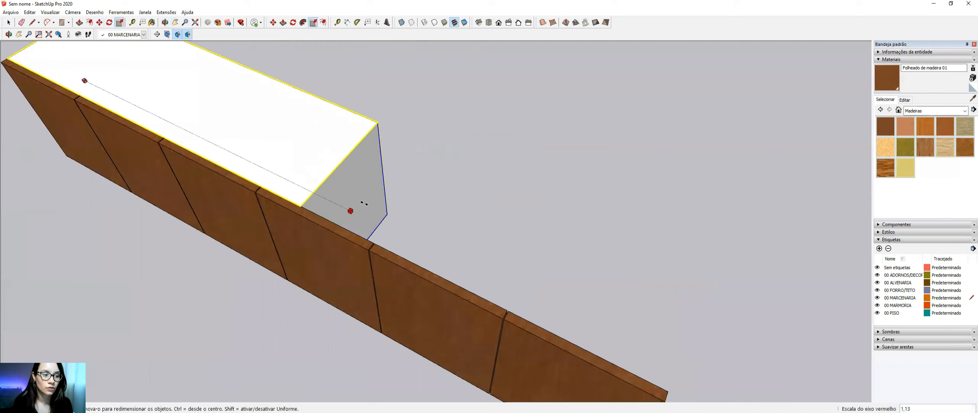
{"action": "scroll", "coordinate": [559, 310], "scroll_direction": "down", "scroll_amount": 1}
{"action": "middle_click_drag", "start_coordinate": [559, 306], "coordinate": [553, 242]}
{"action": "scroll", "coordinate": [553, 242], "scroll_direction": "down", "scroll_amount": 2}
{"action": "left_click", "coordinate": [620, 325]}
{"action": "middle_click_drag", "start_coordinate": [318, 241], "coordinate": [482, 191]}
{"action": "key", "text": "space"}
{"action": "left_click", "coordinate": [485, 299]}
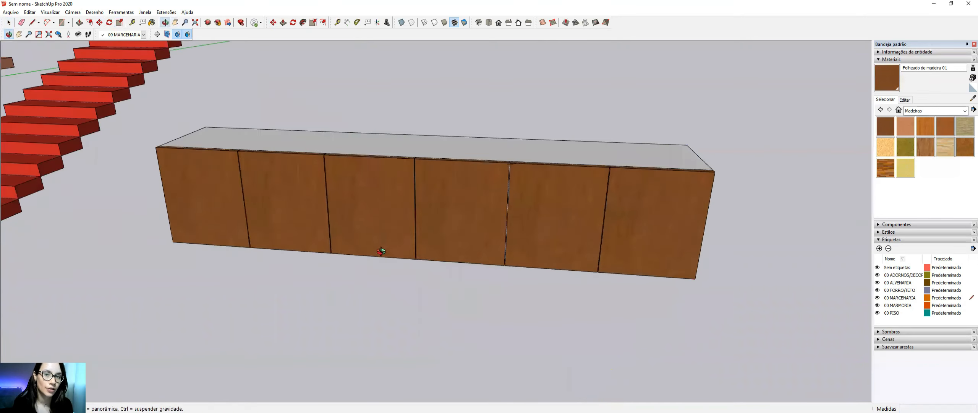
Delete the piece at mid-height of the tall open cabinet, keeping its frame and lowest shelf.
{"action": "middle_click_drag", "start_coordinate": [382, 252], "coordinate": [598, 196]}
{"action": "key", "text": "h"}
{"action": "left_click_drag", "start_coordinate": [409, 193], "coordinate": [428, 241]}
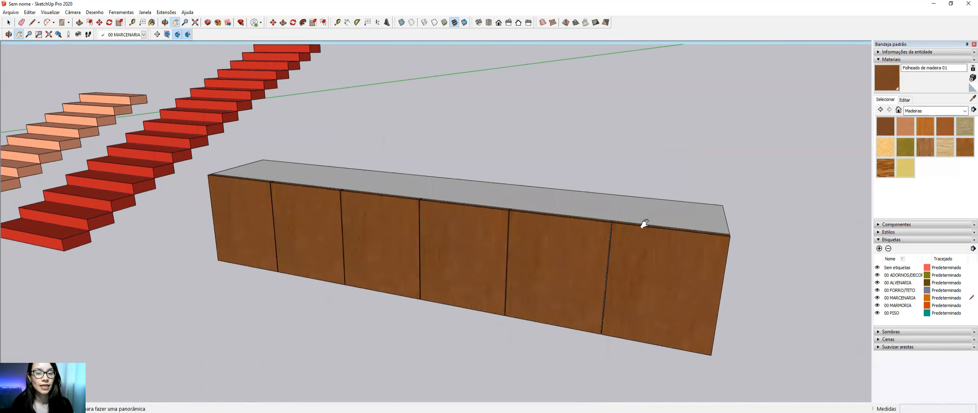
{"action": "middle_click_drag", "start_coordinate": [272, 179], "coordinate": [557, 225]}
{"action": "scroll", "coordinate": [455, 129], "scroll_direction": "up", "scroll_amount": 2}
{"action": "scroll", "coordinate": [436, 197], "scroll_direction": "up", "scroll_amount": 3}
{"action": "key", "text": "space"}
{"action": "left_click", "coordinate": [444, 222]}
{"action": "middle_click_drag", "start_coordinate": [443, 269], "coordinate": [445, 244]}
{"action": "key", "text": "Delete"}
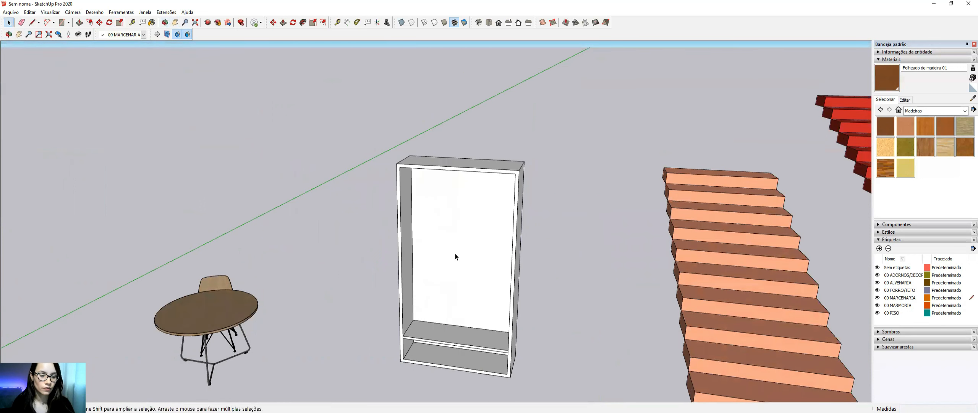
Copy the tall cabinet's low shelf upward 0.32 m, using the gap to the base panel as the spacing.
{"action": "left_click", "coordinate": [465, 336]}
{"action": "scroll", "coordinate": [466, 361], "scroll_direction": "up", "scroll_amount": 2}
{"action": "middle_click_drag", "start_coordinate": [485, 345], "coordinate": [496, 331]}
{"action": "key", "text": "m"}
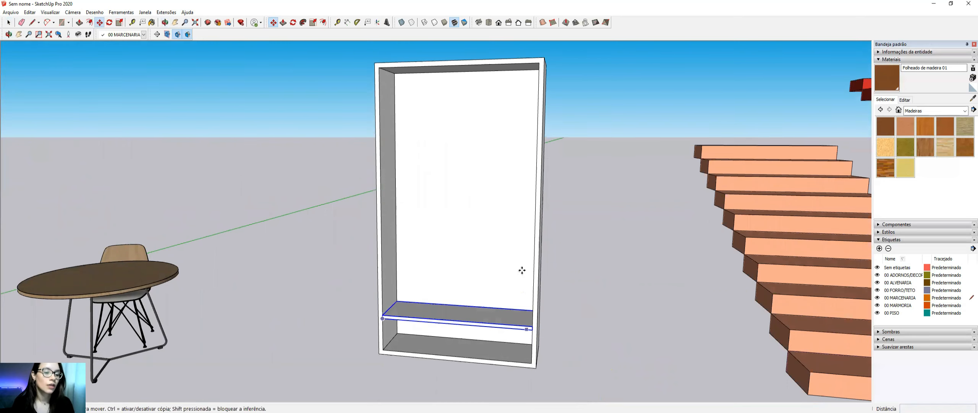
{"action": "scroll", "coordinate": [525, 338], "scroll_direction": "up", "scroll_amount": 2}
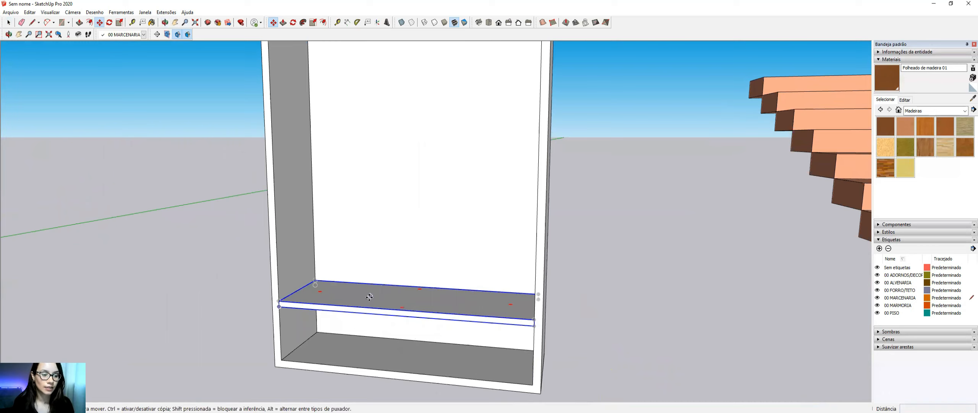
{"action": "left_click", "coordinate": [532, 384]}
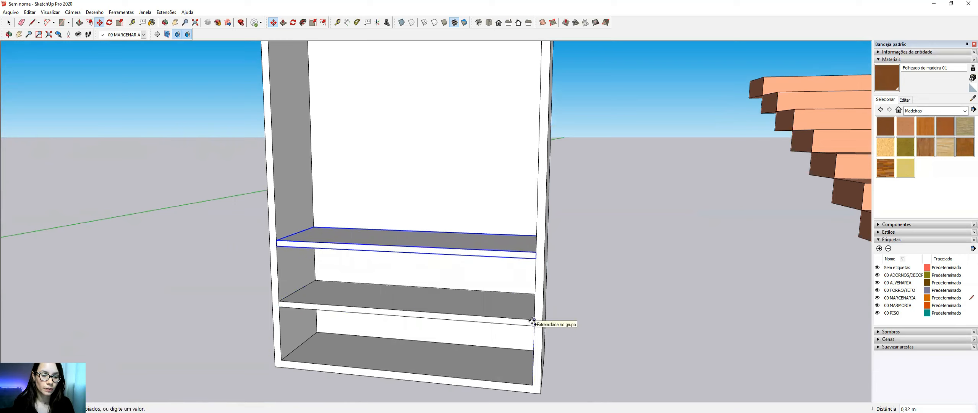
{"action": "left_click", "coordinate": [532, 320]}
Multiply the shelf copy upward with *5, and reduce the array to *4.
{"action": "type", "text": "*"}
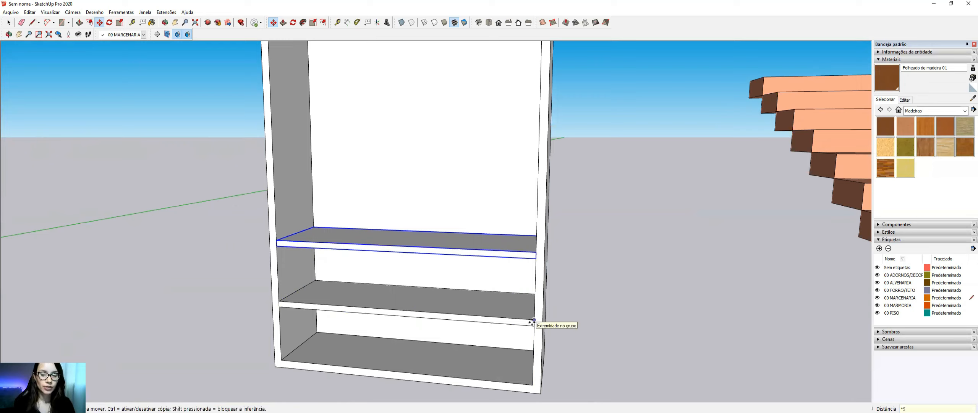
{"action": "key", "text": "Return"}
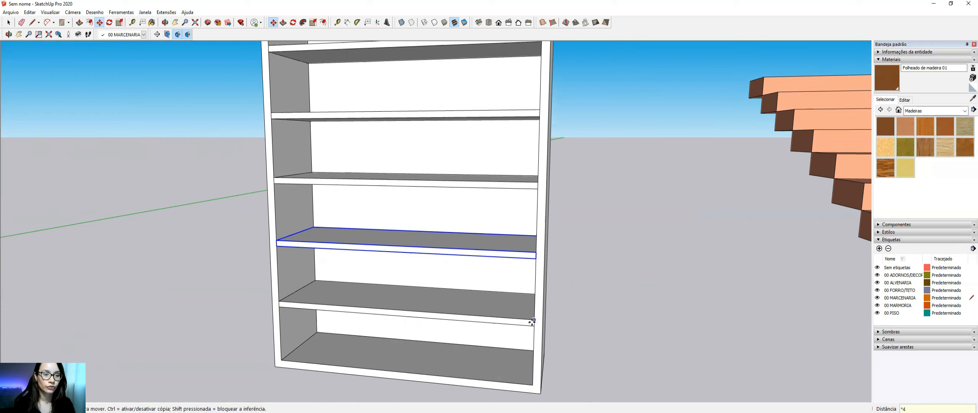
{"action": "middle_click_drag", "start_coordinate": [432, 207], "coordinate": [439, 321], "text": "shift"}
{"action": "middle_click_drag", "start_coordinate": [397, 111], "coordinate": [398, 45], "text": "shift"}
{"action": "scroll", "coordinate": [393, 244], "scroll_direction": "down", "scroll_amount": 1}
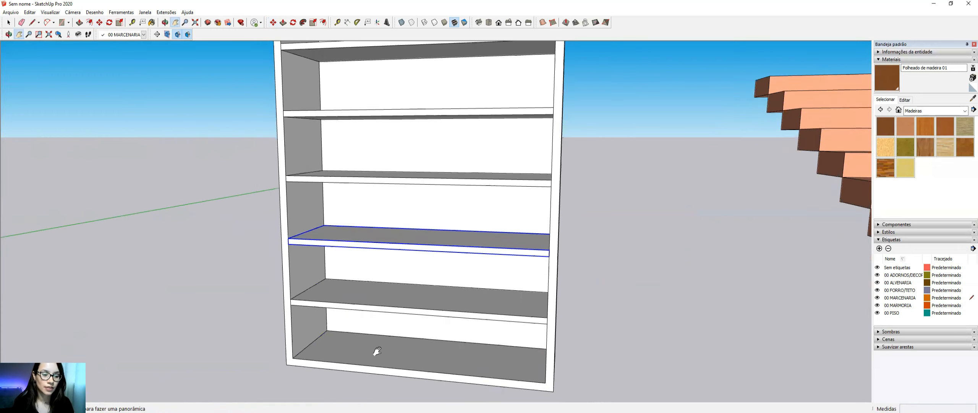
{"action": "scroll", "coordinate": [385, 237], "scroll_direction": "down", "scroll_amount": 1}
{"action": "scroll", "coordinate": [386, 237], "scroll_direction": "down", "scroll_amount": 4}
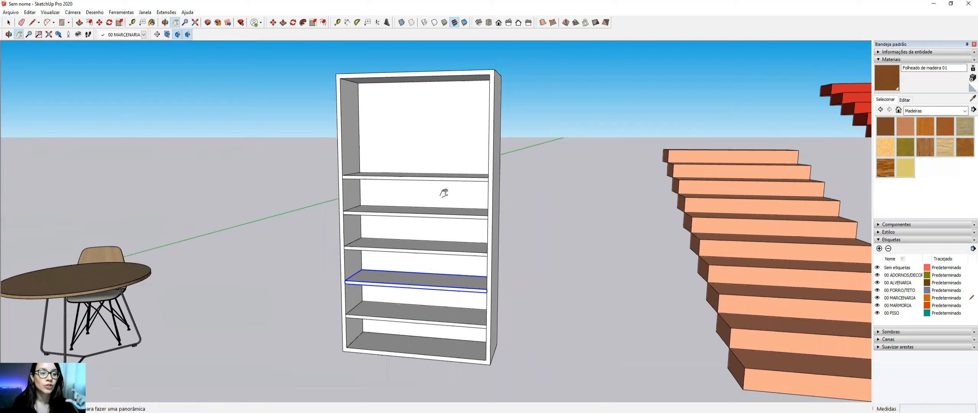
Delete the four copied shelves from the tall cabinet, keeping only the lowest shelf.
{"action": "key", "text": "space"}
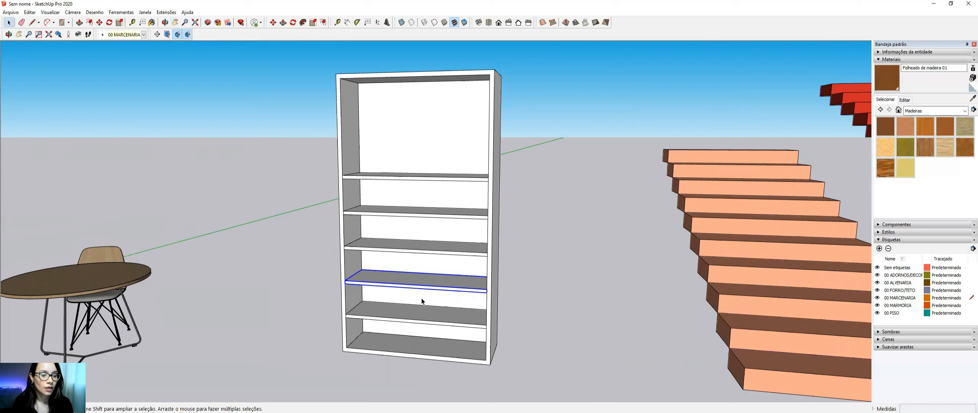
{"action": "key", "text": "Delete"}
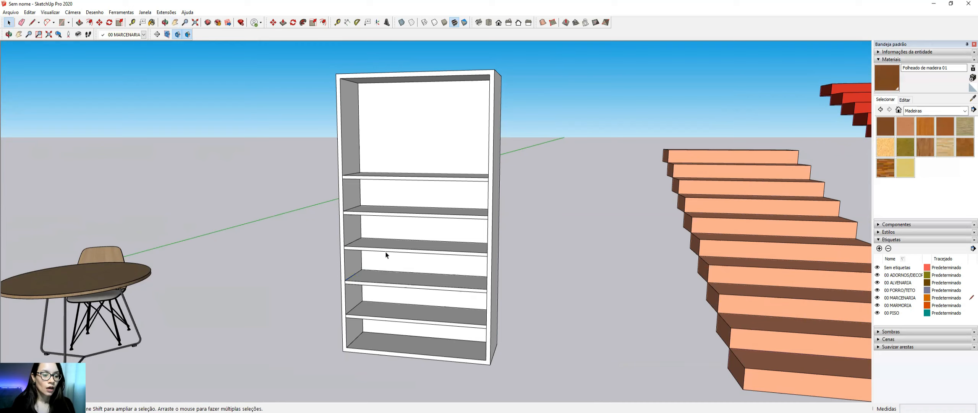
{"action": "left_click", "coordinate": [385, 245]}
{"action": "key", "text": "Delete"}
{"action": "left_click", "coordinate": [390, 275]}
{"action": "key", "text": "Delete"}
{"action": "left_click", "coordinate": [393, 211]}
{"action": "key", "text": "Delete"}
{"action": "left_click", "coordinate": [401, 178]}
{"action": "key", "text": "Delete"}
Move the tall cabinet's remaining shelf down onto the base panel.
{"action": "left_click", "coordinate": [389, 317]}
{"action": "scroll", "coordinate": [436, 326], "scroll_direction": "up", "scroll_amount": 2}
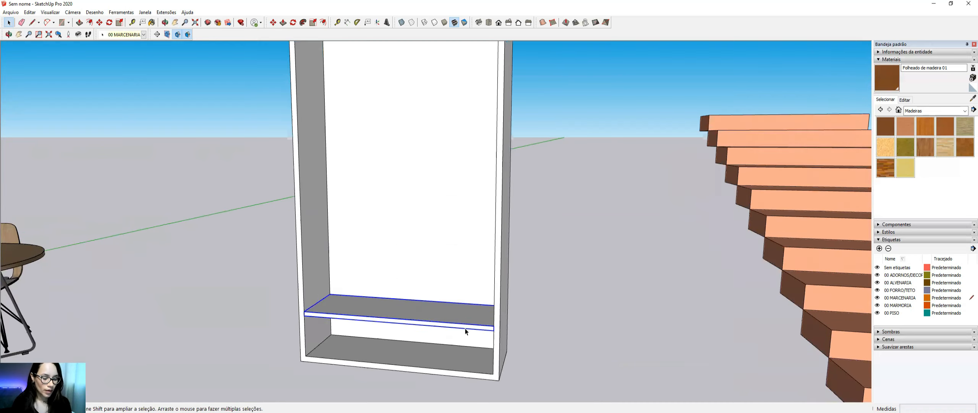
{"action": "key", "text": "m"}
{"action": "scroll", "coordinate": [468, 328], "scroll_direction": "up", "scroll_amount": 3}
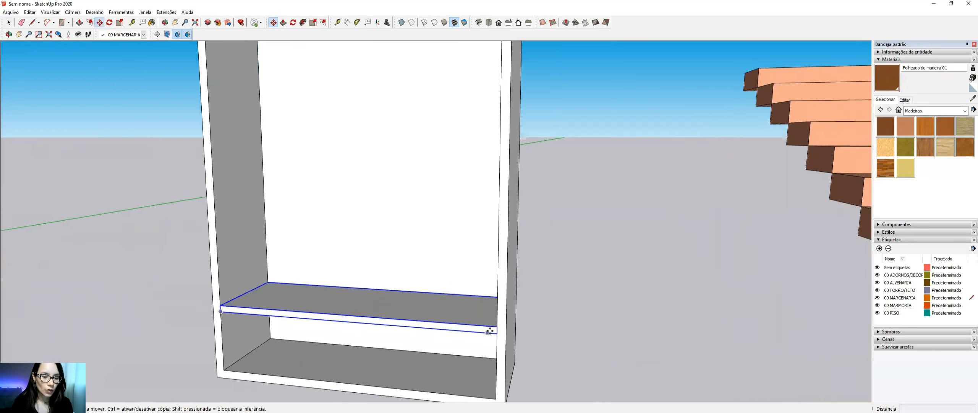
{"action": "middle_click_drag", "start_coordinate": [464, 309], "coordinate": [457, 260], "text": "shift"}
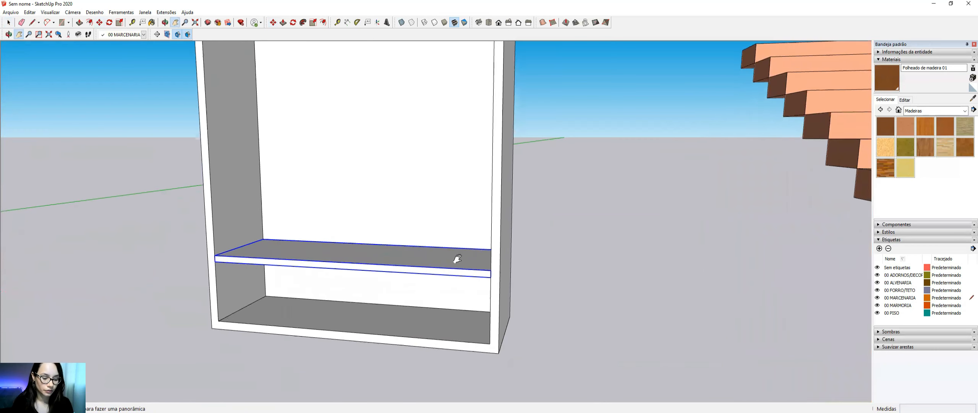
{"action": "left_click", "coordinate": [491, 276]}
{"action": "left_click", "coordinate": [490, 338]}
Copy the shelf from the base panel 2.41 m up to the tall cabinet's top panel.
{"action": "middle_click_drag", "start_coordinate": [489, 338], "coordinate": [480, 314], "text": "shift"}
{"action": "scroll", "coordinate": [483, 269], "scroll_direction": "down", "scroll_amount": 2}
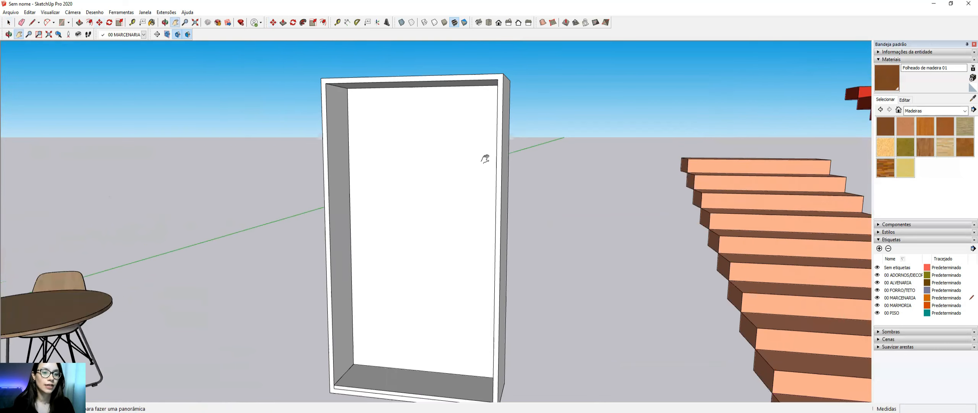
{"action": "middle_click_drag", "start_coordinate": [485, 159], "coordinate": [485, 181], "text": "shift"}
{"action": "scroll", "coordinate": [496, 112], "scroll_direction": "up", "scroll_amount": 3}
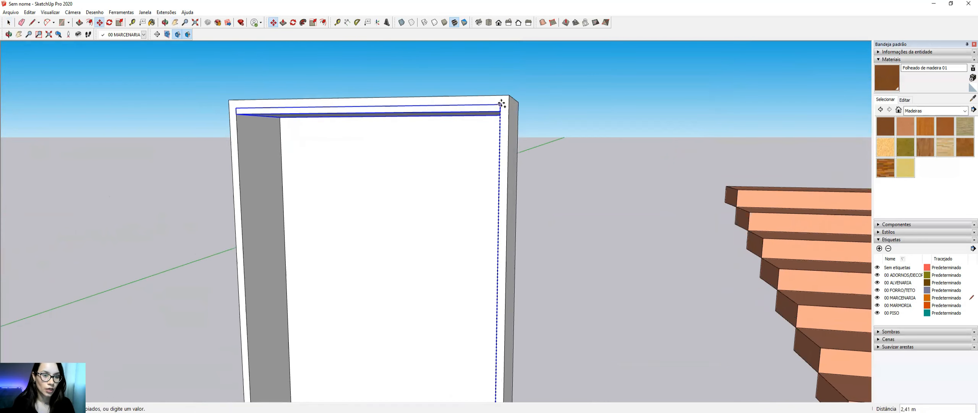
{"action": "left_click", "coordinate": [501, 103]}
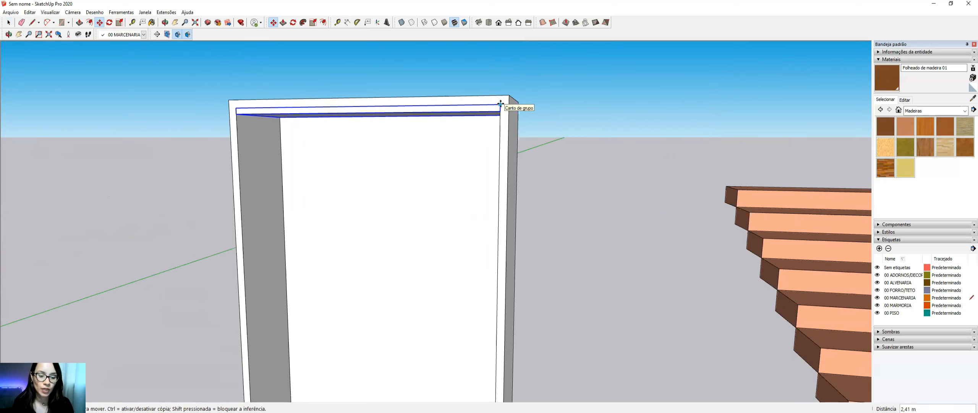
Divide the distance between the bottom and top shelves into six equal spaces with /6.
{"action": "type", "text": "/6"}
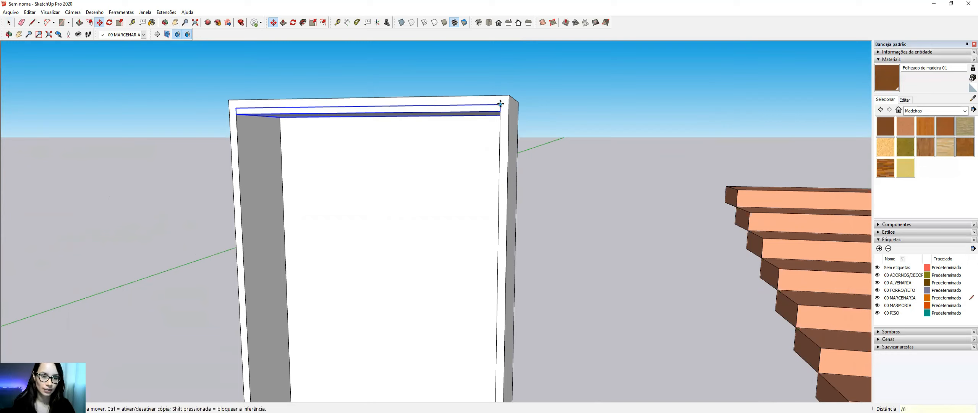
{"action": "key", "text": "Return"}
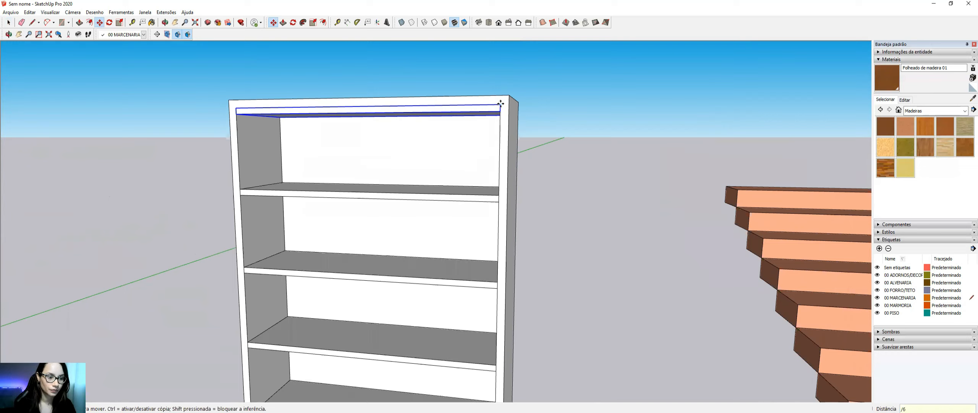
{"action": "scroll", "coordinate": [501, 103], "scroll_direction": "down", "scroll_amount": 2}
{"action": "middle_click_drag", "start_coordinate": [499, 106], "coordinate": [482, 189]}
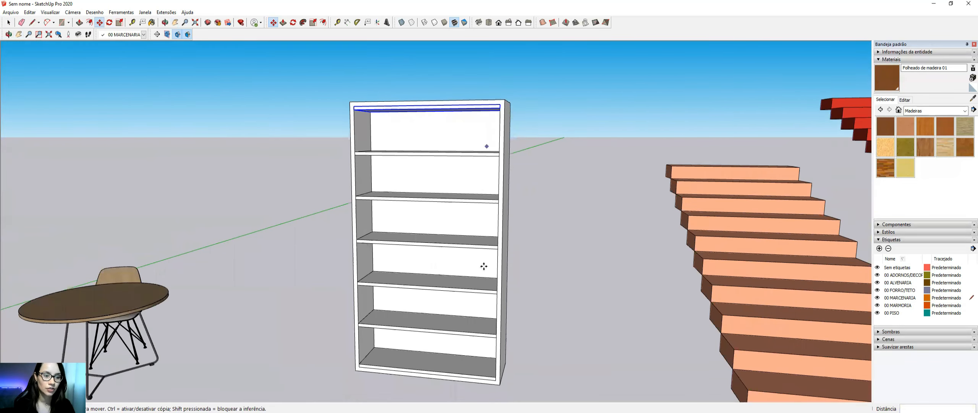
Measure the spacing between the tall cabinet's top panel and its upper shelves with the Tape Measure.
{"action": "key", "text": "t"}
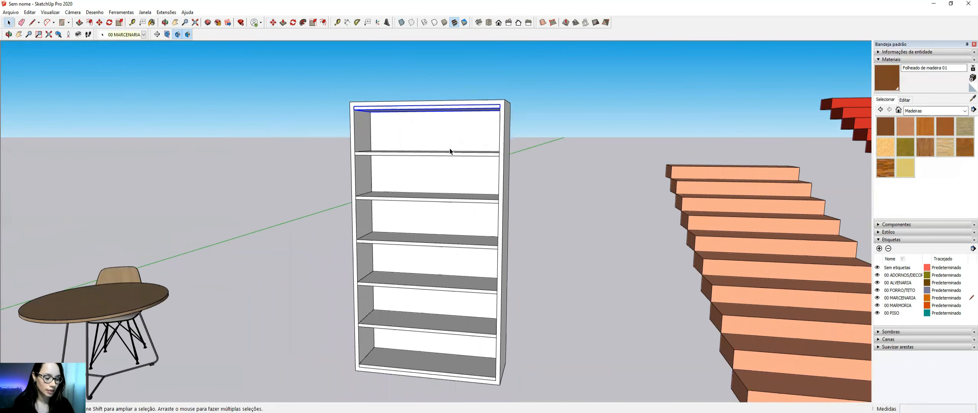
{"action": "left_click", "coordinate": [444, 152]}
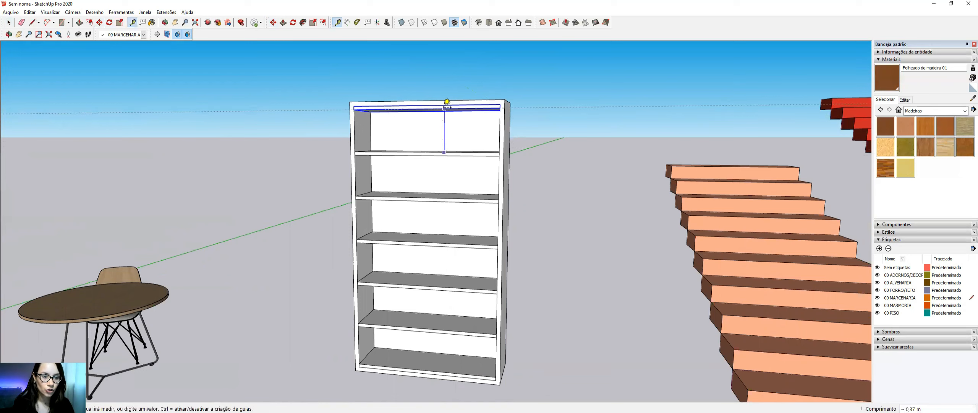
{"action": "left_click", "coordinate": [447, 101]}
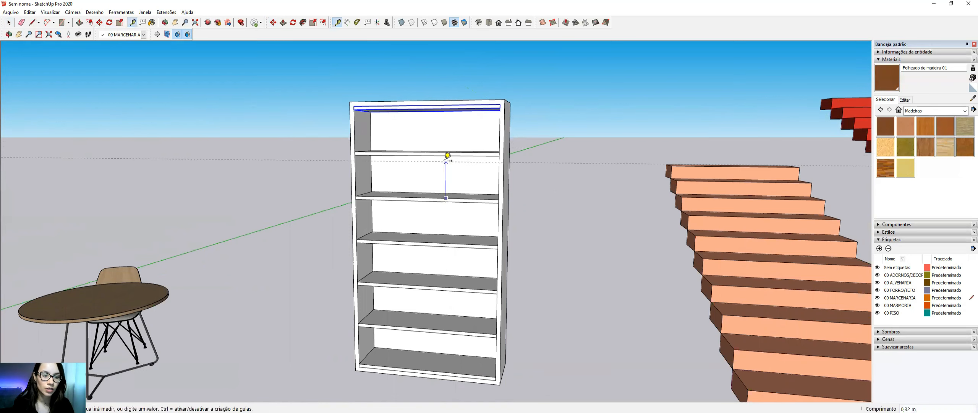
{"action": "key", "text": "space"}
{"action": "key", "text": "t"}
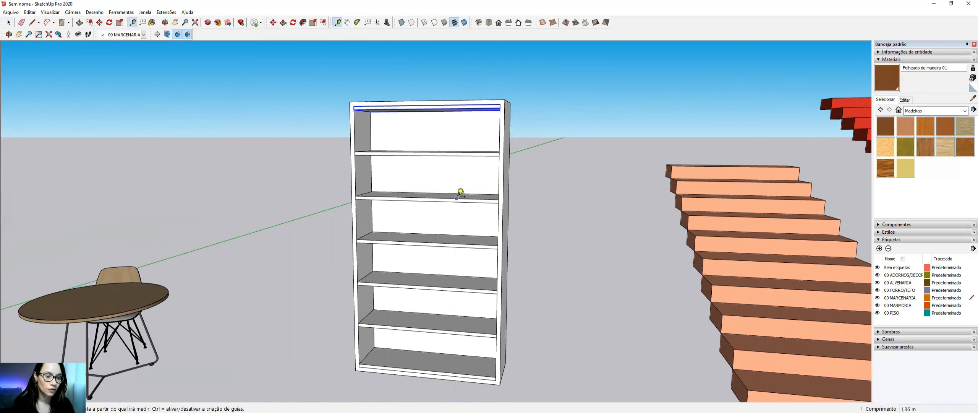
{"action": "left_click", "coordinate": [457, 202]}
{"action": "key", "text": "space"}
{"action": "middle_click_drag", "start_coordinate": [558, 123], "coordinate": [507, 117]}
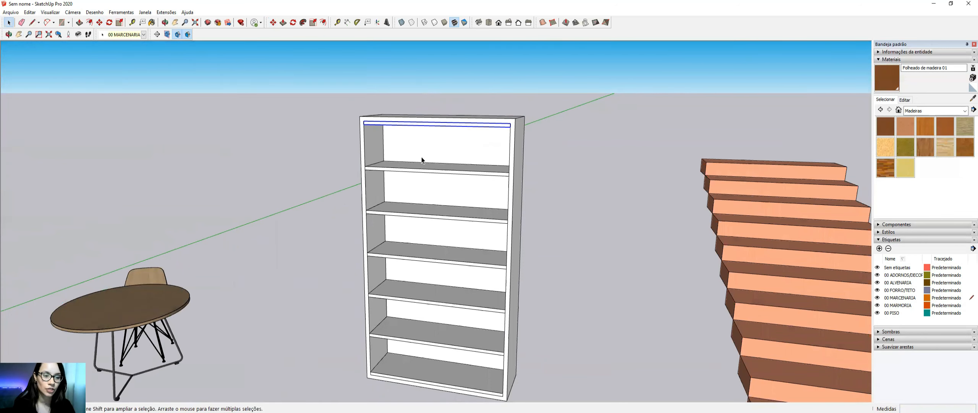
{"action": "scroll", "coordinate": [422, 160], "scroll_direction": "down", "scroll_amount": 2}
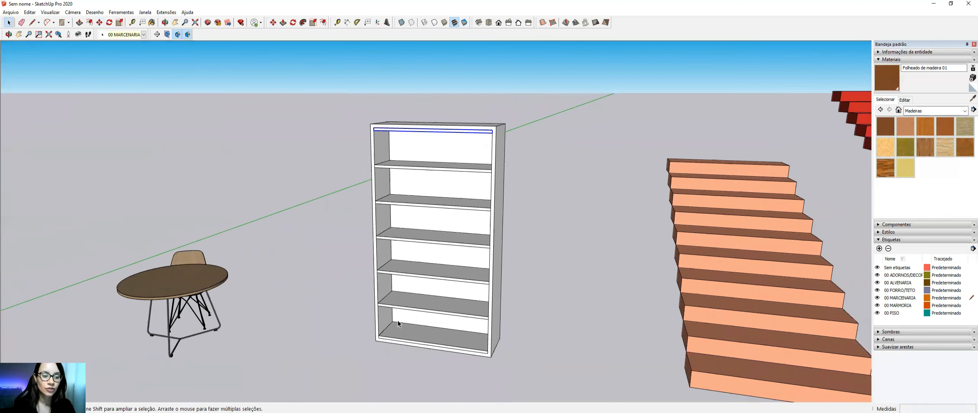
{"action": "scroll", "coordinate": [414, 310], "scroll_direction": "up", "scroll_amount": 2}
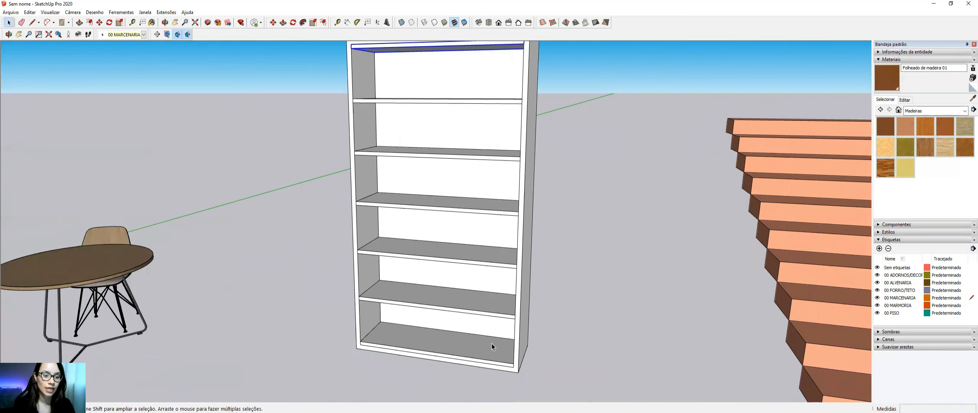
{"action": "scroll", "coordinate": [492, 343], "scroll_direction": "down", "scroll_amount": 1}
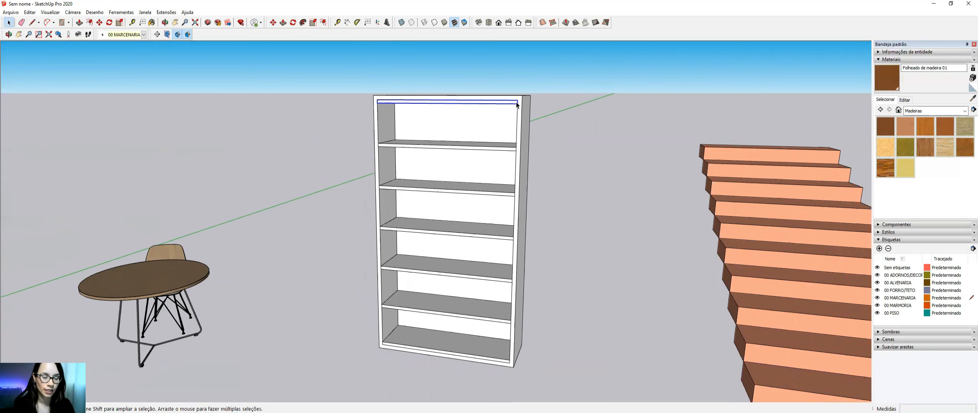
Explode the round table and chair component into separate objects.
{"action": "middle_click_drag", "start_coordinate": [516, 103], "coordinate": [352, 158]}
{"action": "middle_click_drag", "start_coordinate": [284, 199], "coordinate": [371, 183]}
{"action": "scroll", "coordinate": [506, 181], "scroll_direction": "up", "scroll_amount": 5}
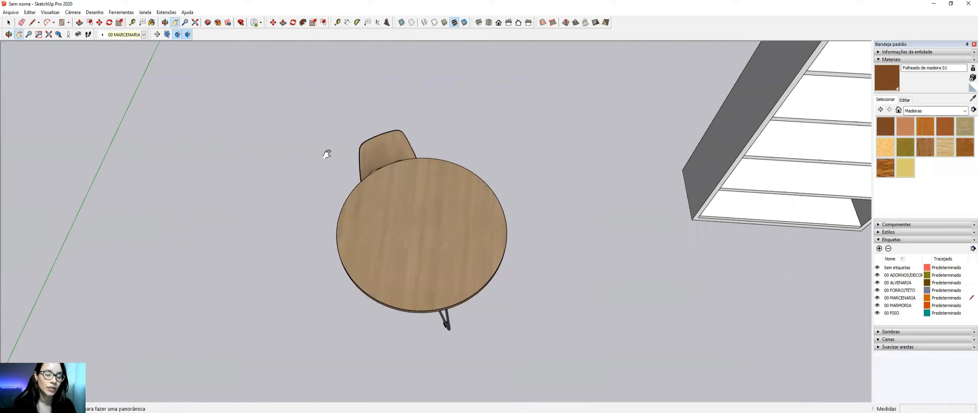
{"action": "left_click", "coordinate": [7, 22]}
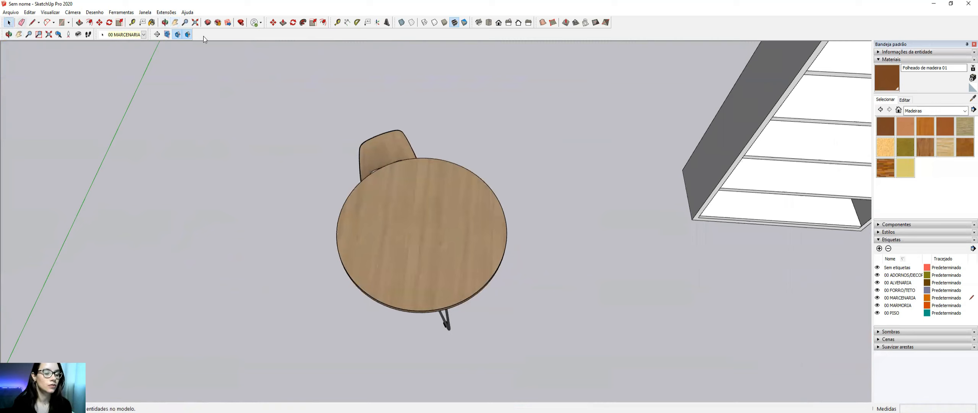
{"action": "left_click", "coordinate": [410, 184]}
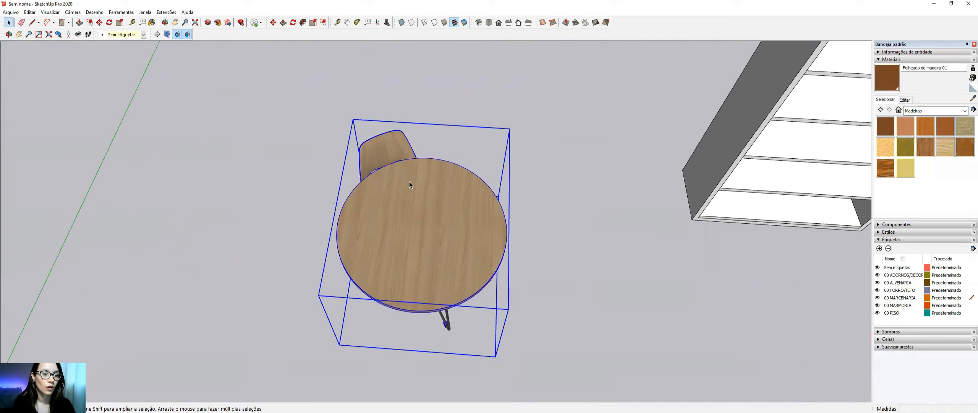
{"action": "right_click", "coordinate": [409, 181]}
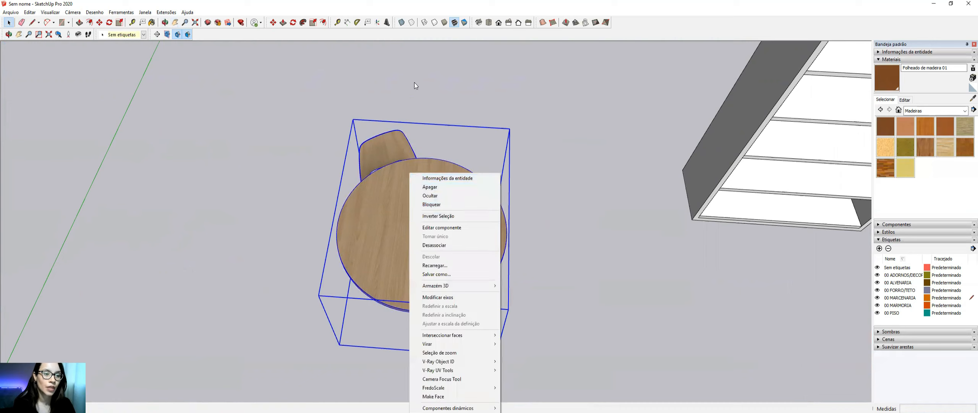
{"action": "left_click", "coordinate": [466, 61]}
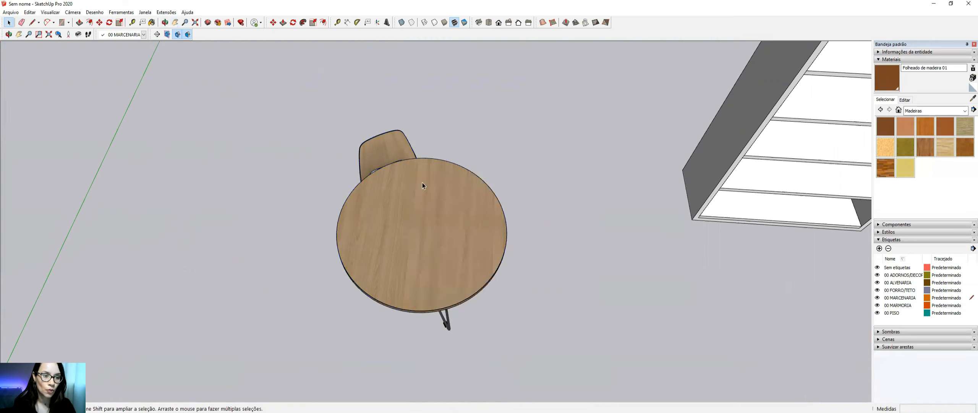
{"action": "scroll", "coordinate": [402, 159], "scroll_direction": "down", "scroll_amount": 5}
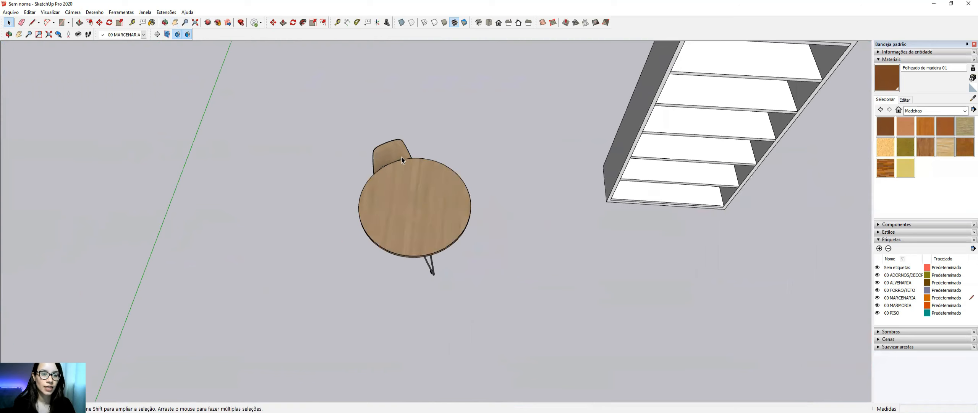
{"action": "scroll", "coordinate": [366, 118], "scroll_direction": "up", "scroll_amount": 3}
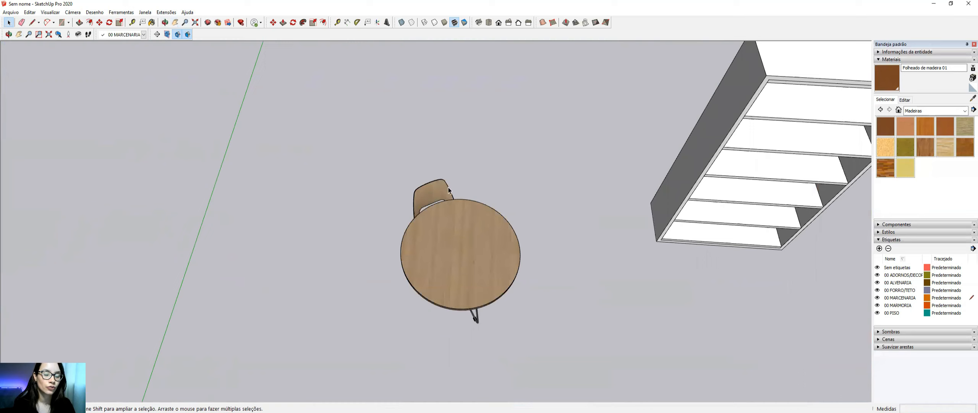
{"action": "right_click", "coordinate": [453, 215]}
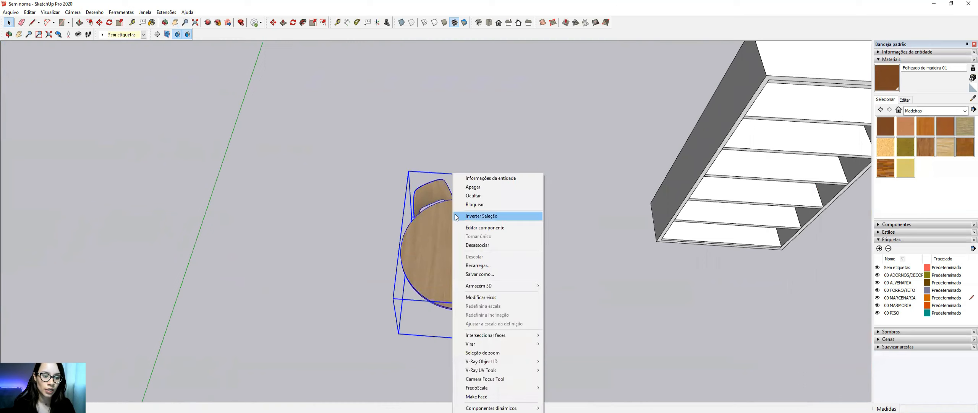
{"action": "left_click", "coordinate": [478, 245]}
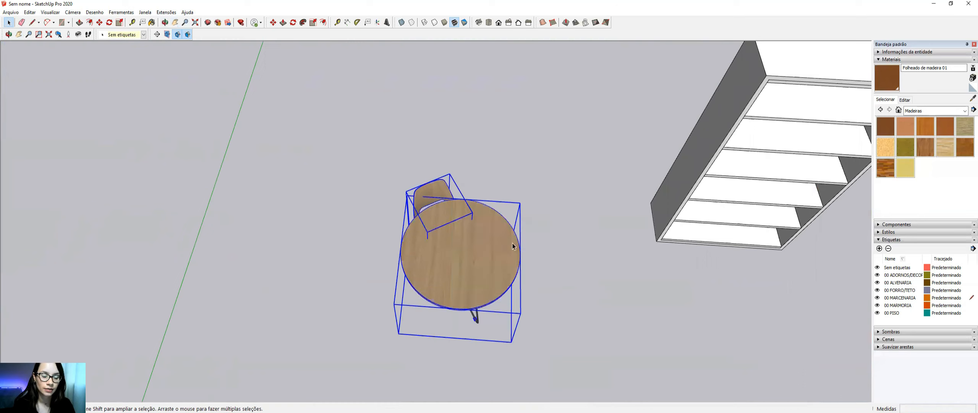
Select the table and the chair in turn to check whether they are separate objects, and inspect the options available for the table.
{"action": "left_click", "coordinate": [468, 239]}
{"action": "left_click", "coordinate": [442, 186]}
{"action": "left_click", "coordinate": [461, 225]}
{"action": "left_click", "coordinate": [430, 186]}
{"action": "left_click", "coordinate": [454, 265]}
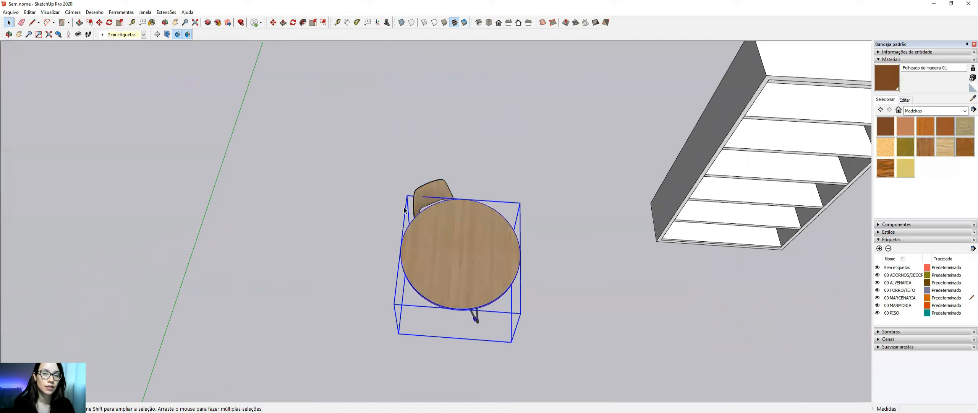
{"action": "right_click", "coordinate": [453, 244]}
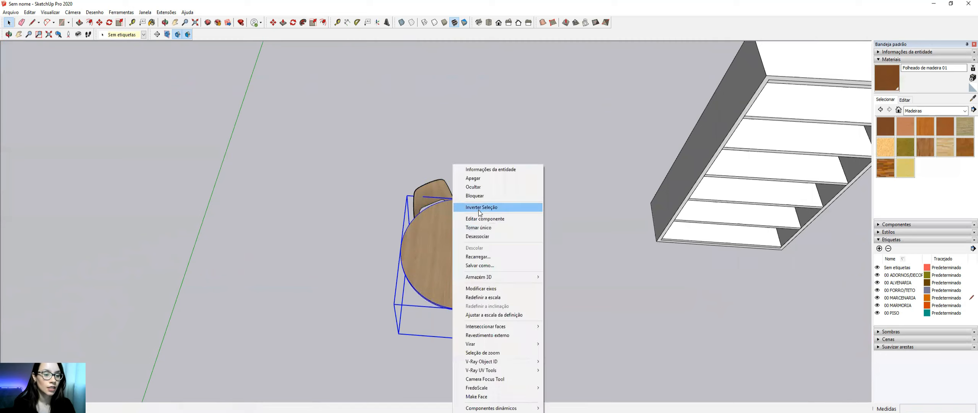
{"action": "left_click", "coordinate": [444, 236]}
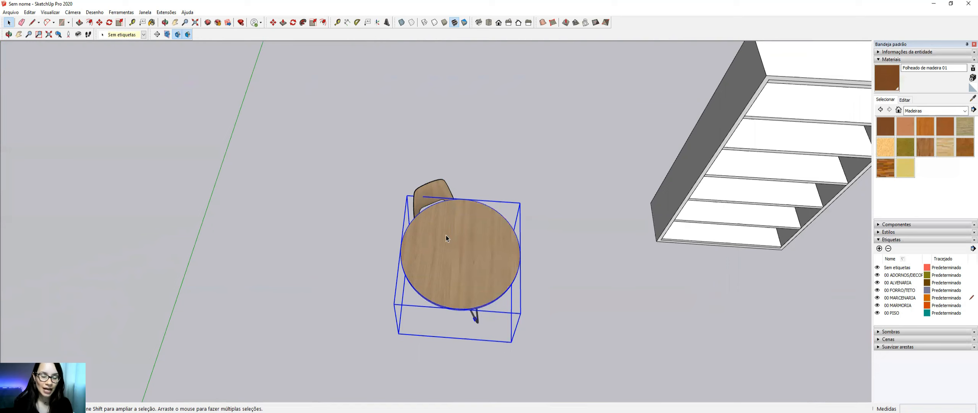
{"action": "middle_click_drag", "start_coordinate": [445, 236], "coordinate": [437, 185]}
{"action": "left_click", "coordinate": [431, 185]}
{"action": "scroll", "coordinate": [457, 244], "scroll_direction": "up", "scroll_amount": 2}
{"action": "scroll", "coordinate": [457, 244], "scroll_direction": "up", "scroll_amount": 1}
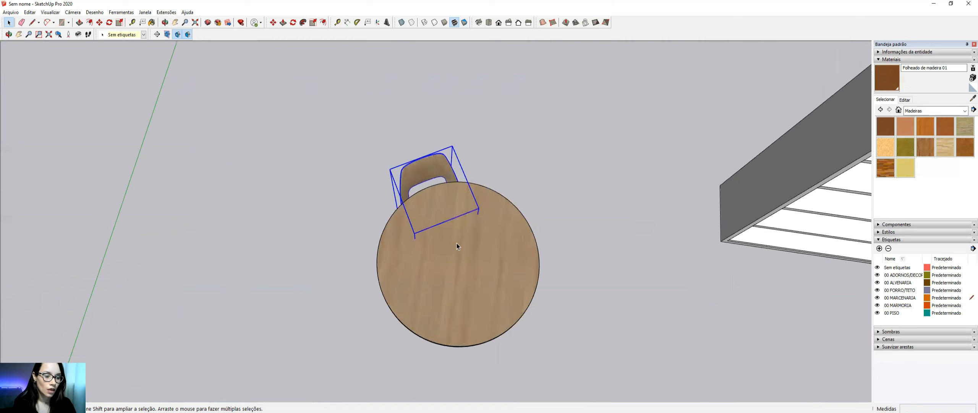
{"action": "key", "text": "q"}
{"action": "key", "text": "Escape"}
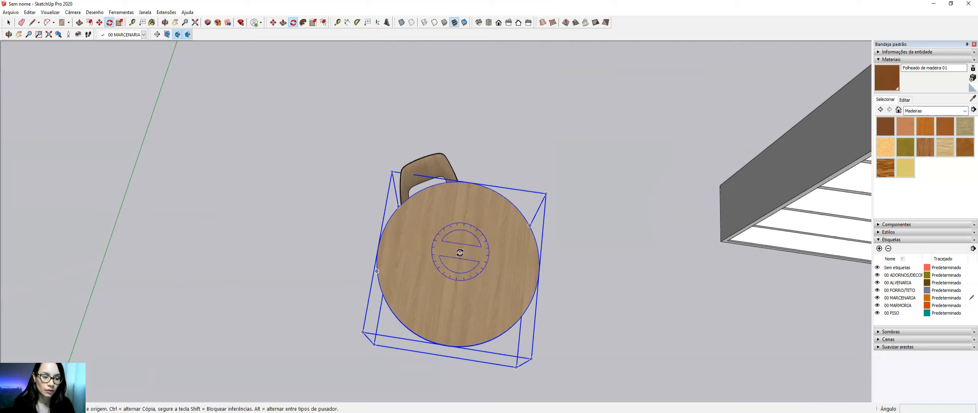
{"action": "left_click", "coordinate": [457, 259]}
{"action": "key", "text": "space"}
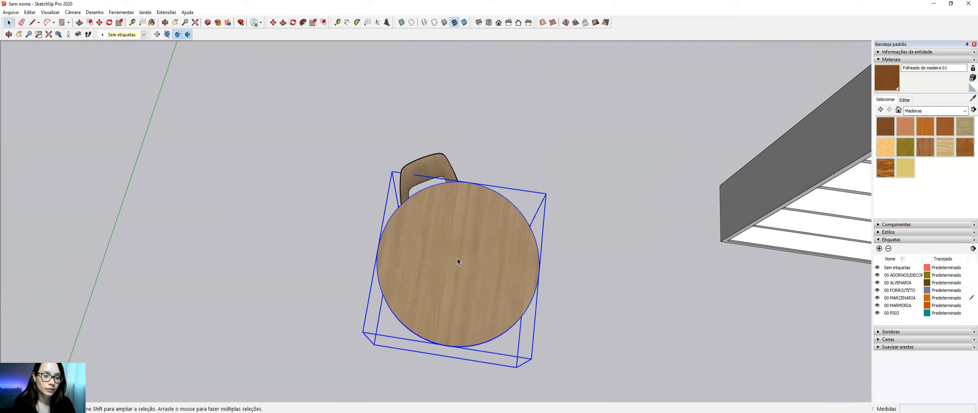
Rotate a copy of the chair about 68.2° around the tabletop's centre and multiply it with *5.
{"action": "left_click", "coordinate": [426, 167]}
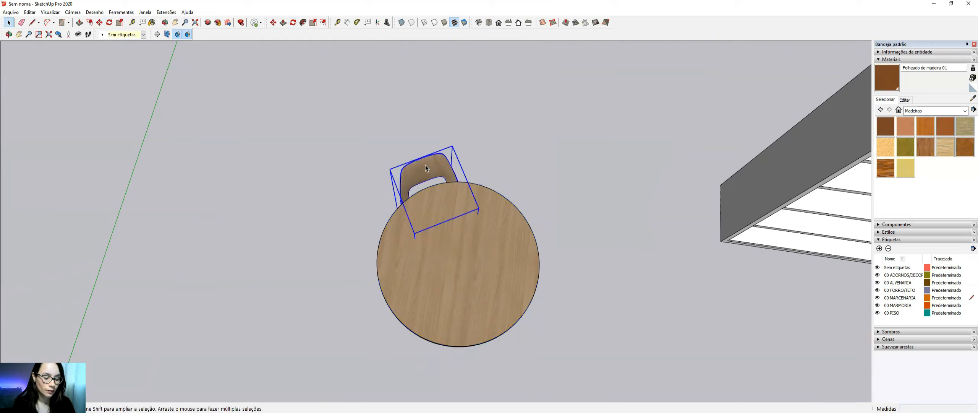
{"action": "key", "text": "q"}
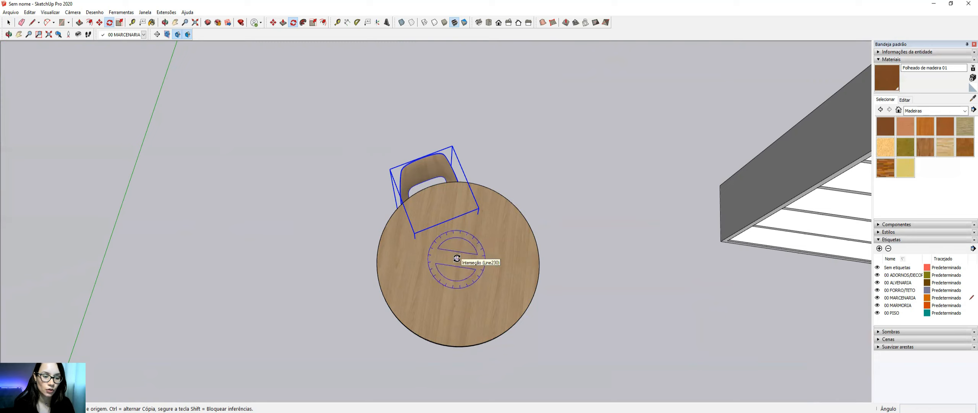
{"action": "left_click", "coordinate": [457, 258]}
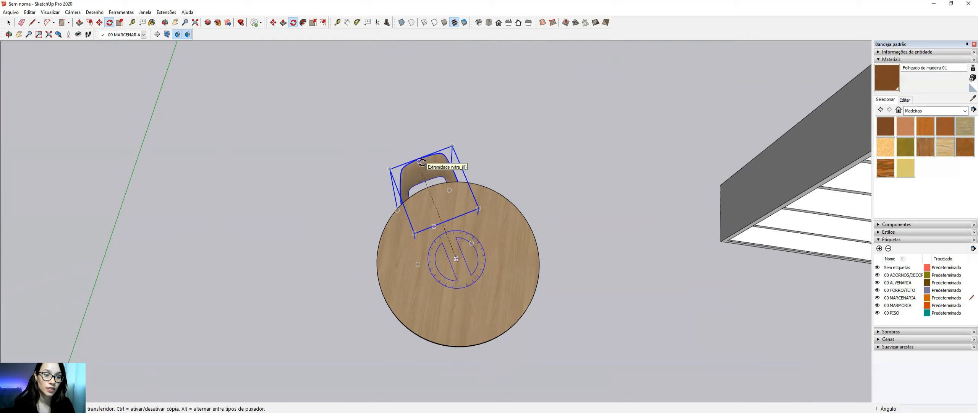
{"action": "left_click", "coordinate": [422, 162]}
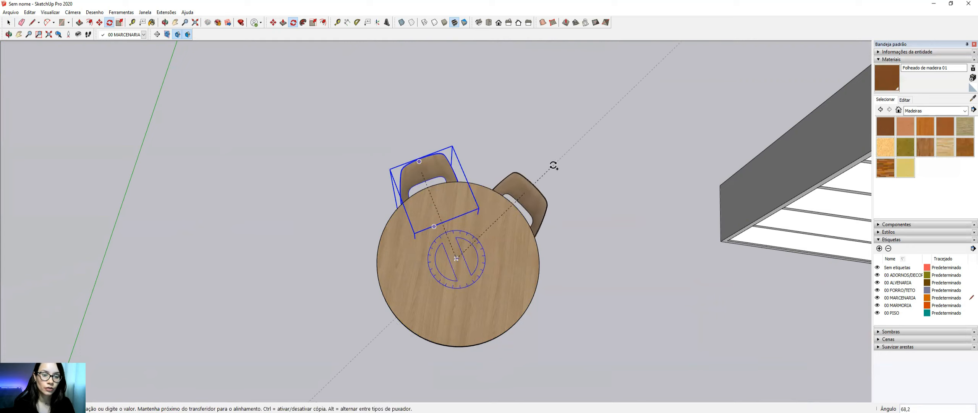
{"action": "left_click", "coordinate": [554, 165]}
{"action": "type", "text": "*"}
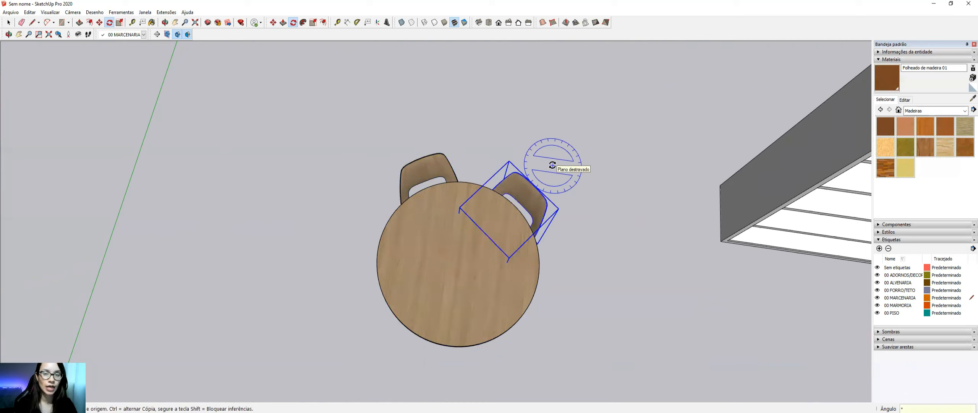
{"action": "key", "text": "Return"}
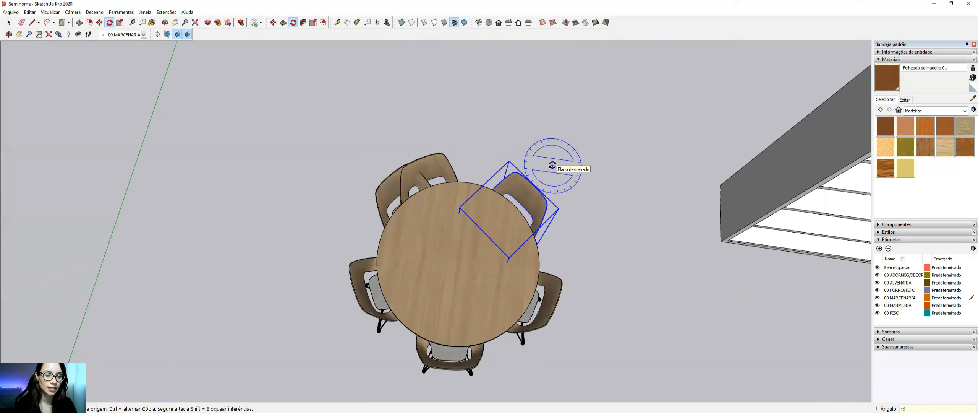
Delete the chair copy that overlaps the original chair at the round table.
{"action": "middle_click_drag", "start_coordinate": [438, 188], "coordinate": [434, 165]}
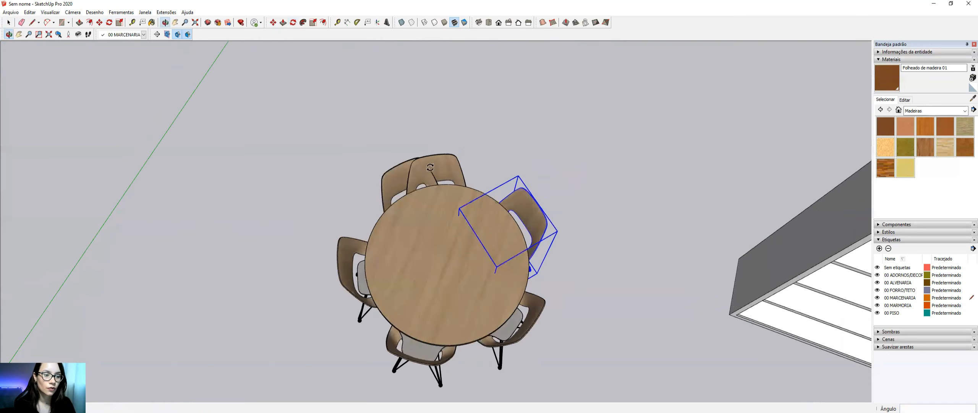
{"action": "key", "text": "space"}
{"action": "left_click", "coordinate": [404, 178]}
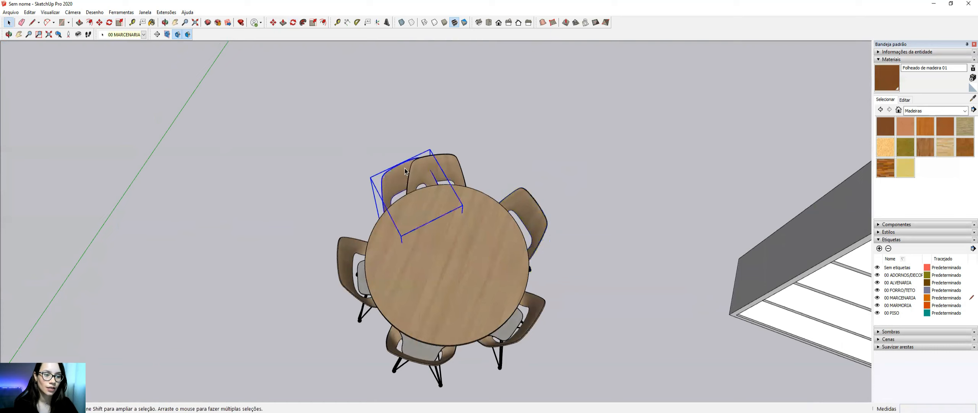
{"action": "key", "text": "Delete"}
{"action": "middle_click_drag", "start_coordinate": [495, 248], "coordinate": [551, 226]}
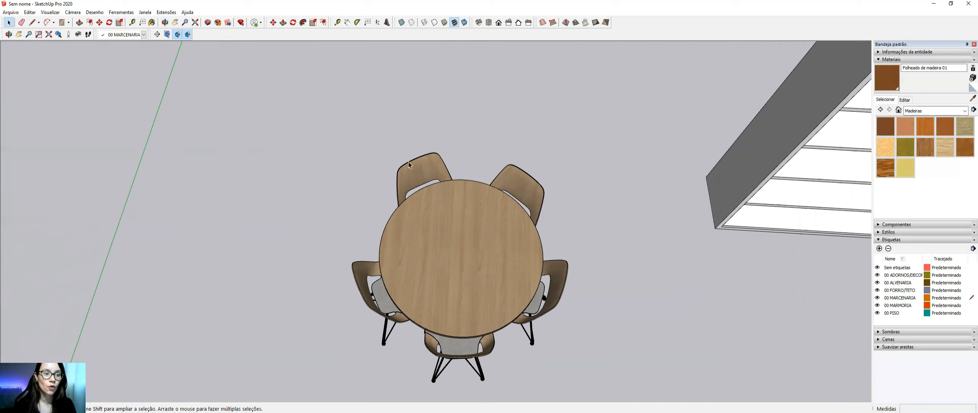
Undo the chair deletion and the rotated chair copies, and select the round table.
{"action": "key", "text": "ctrl+z"}
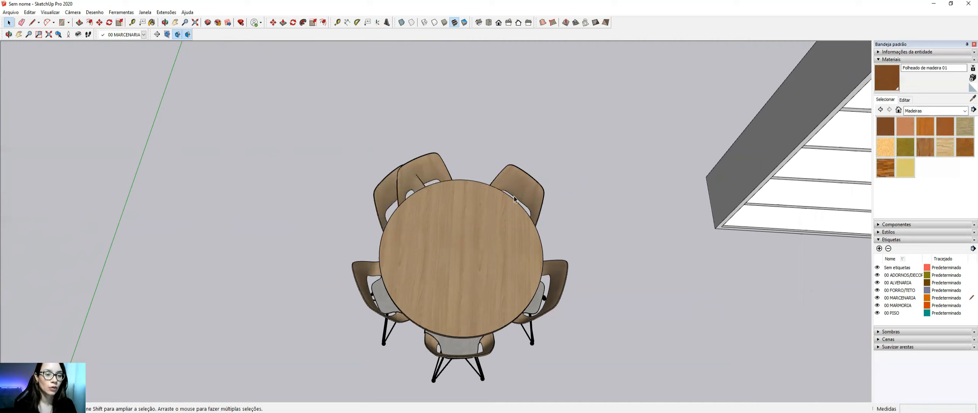
{"action": "left_click", "coordinate": [431, 169]}
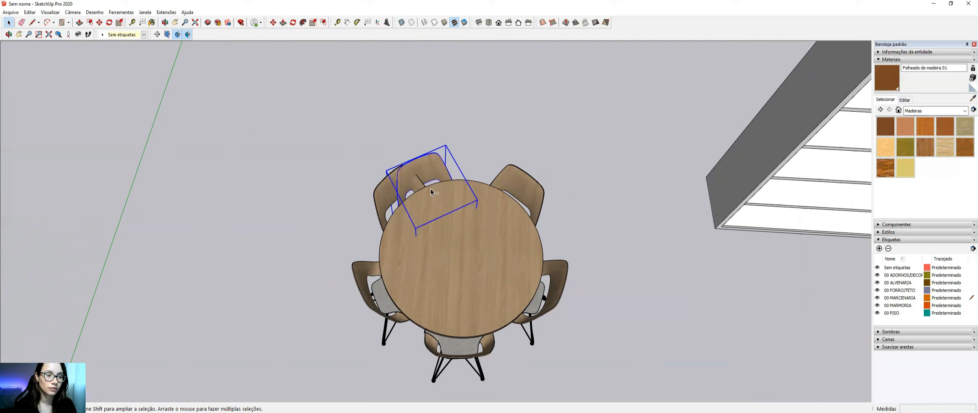
{"action": "key", "text": "ctrl+z"}
{"action": "left_click", "coordinate": [457, 226]}
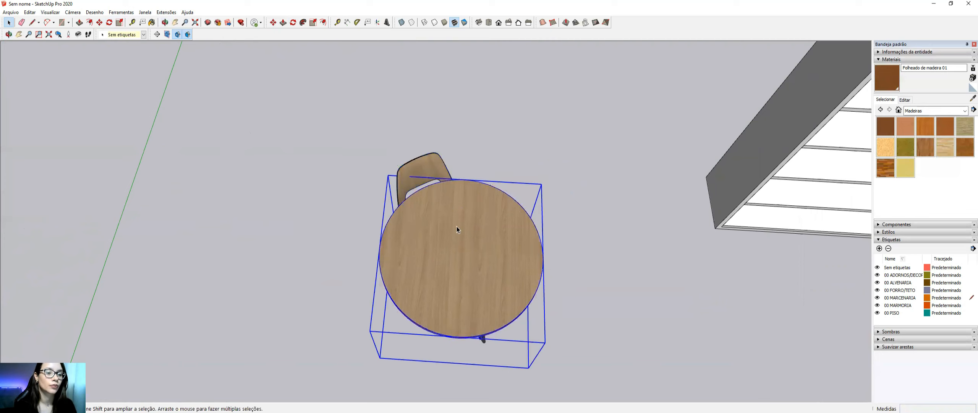
Rotate a copy of the chair about 296.9° around the tabletop's centre and divide the rotation into evenly spaced copies with /4.
{"action": "left_click", "coordinate": [423, 169]}
{"action": "key", "text": "q"}
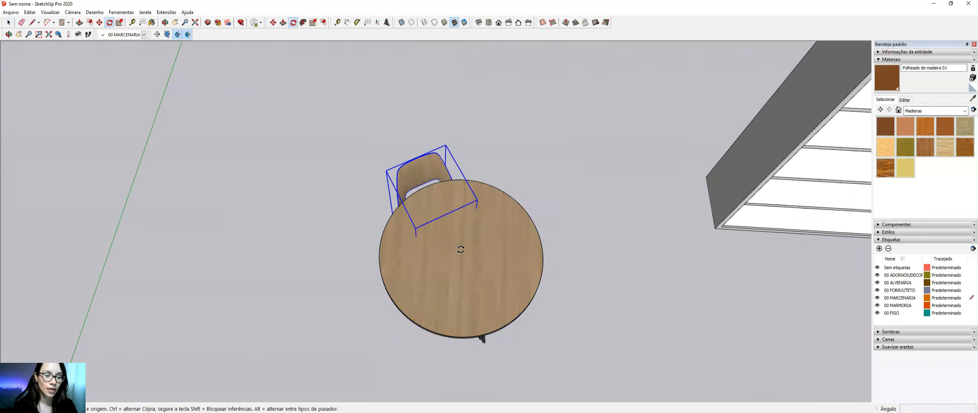
{"action": "left_click", "coordinate": [458, 256]}
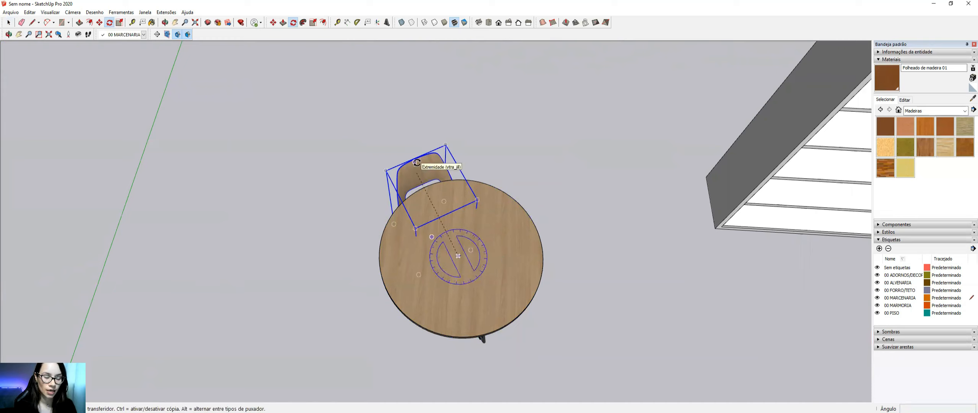
{"action": "left_click", "coordinate": [416, 162]}
{"action": "key", "text": "ctrl"}
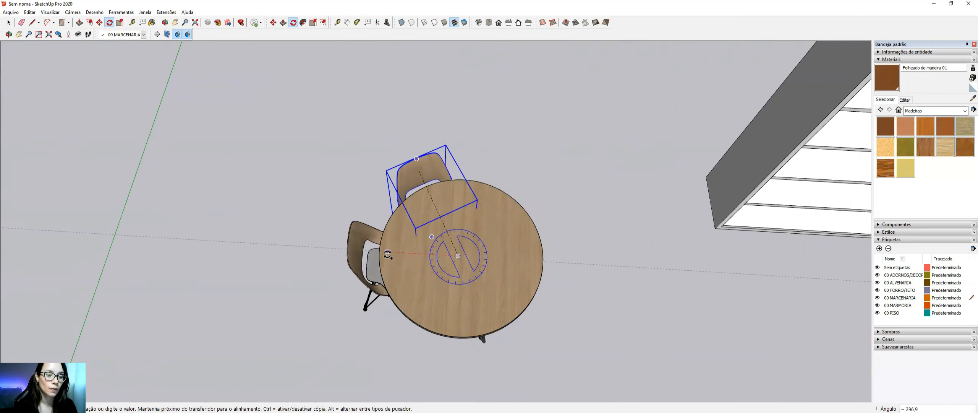
{"action": "left_click", "coordinate": [387, 254]}
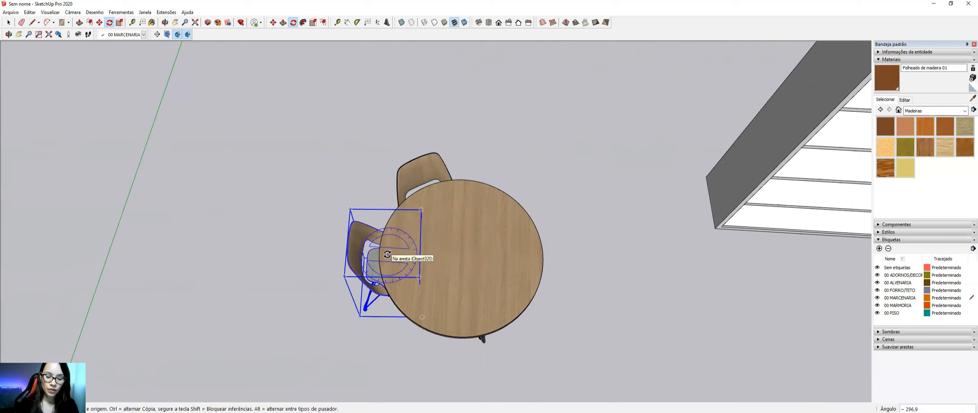
{"action": "type", "text": "/"}
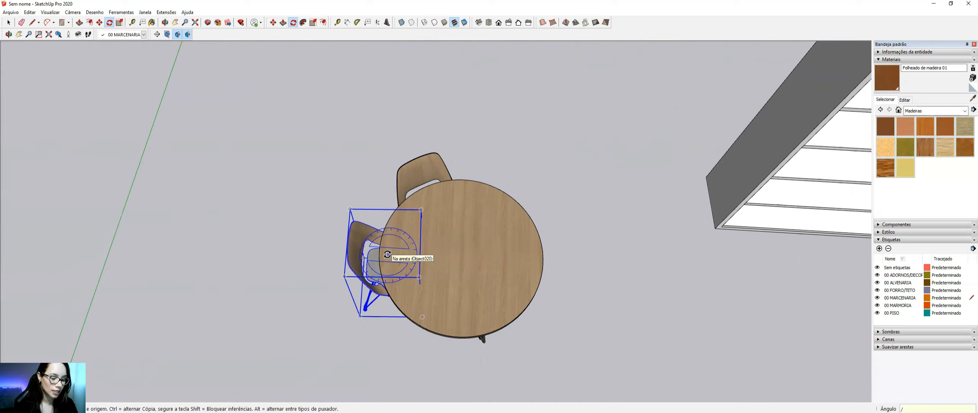
{"action": "type", "text": "4"}
{"action": "key", "text": "Return"}
{"action": "middle_click_drag", "start_coordinate": [424, 238], "coordinate": [273, 192]}
{"action": "key", "text": "space"}
{"action": "scroll", "coordinate": [396, 242], "scroll_direction": "down", "scroll_amount": 2}
{"action": "middle_click_drag", "start_coordinate": [402, 220], "coordinate": [452, 166]}
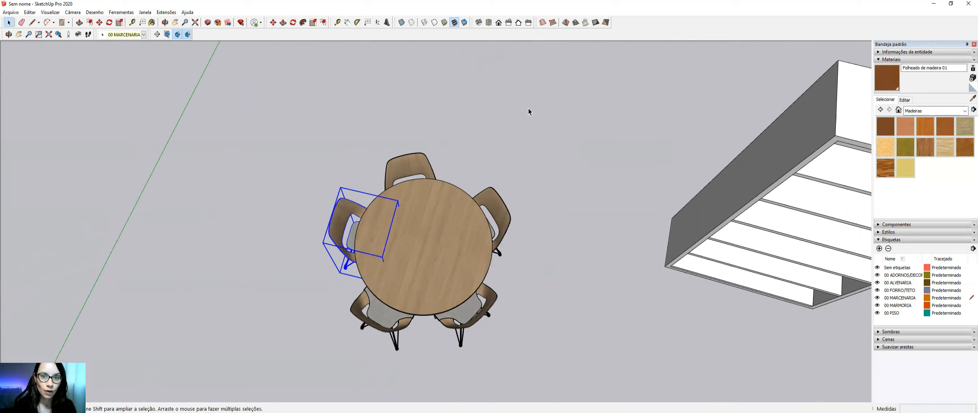
{"action": "left_click", "coordinate": [426, 87]}
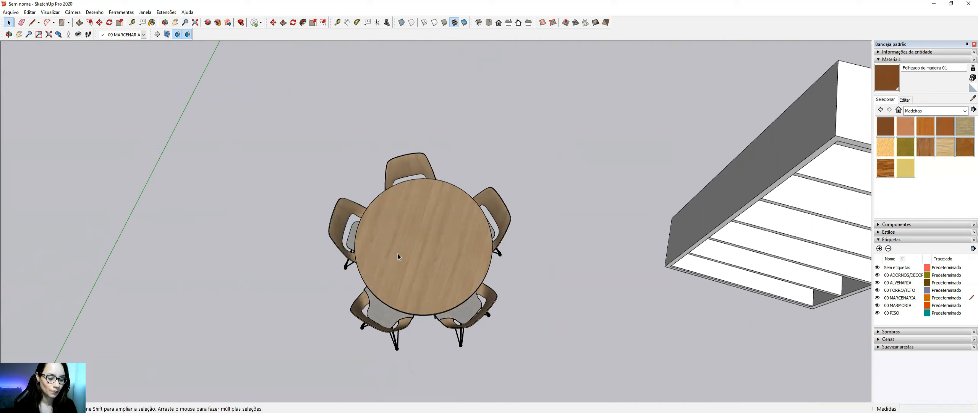
Examine the chair arrangement around the round table from above and from the side.
{"action": "left_click_drag", "start_coordinate": [485, 204], "coordinate": [417, 225]}
{"action": "scroll", "coordinate": [414, 202], "scroll_direction": "down", "scroll_amount": 3}
{"action": "middle_click_drag", "start_coordinate": [513, 185], "coordinate": [538, 107]}
{"action": "left_click_drag", "start_coordinate": [491, 166], "coordinate": [546, 225]}
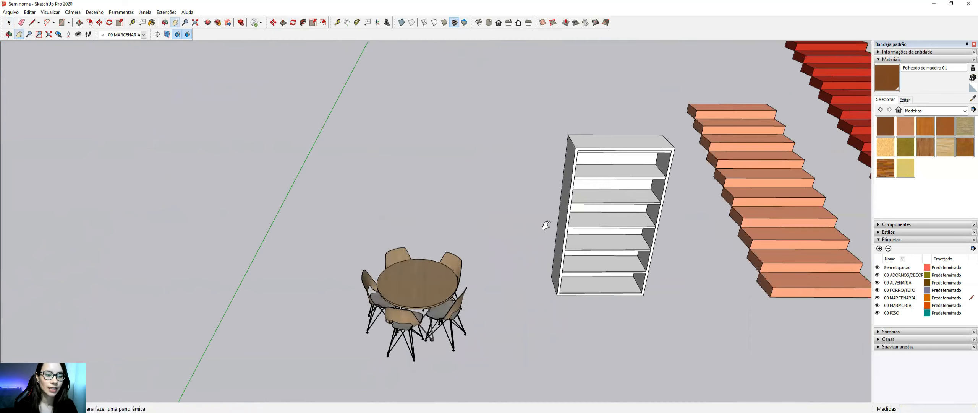
{"action": "middle_click_drag", "start_coordinate": [438, 201], "coordinate": [421, 306]}
{"action": "left_click_drag", "start_coordinate": [441, 233], "coordinate": [511, 154]}
{"action": "scroll", "coordinate": [468, 198], "scroll_direction": "down", "scroll_amount": 1}
{"action": "key", "text": "space"}
{"action": "scroll", "coordinate": [399, 177], "scroll_direction": "up", "scroll_amount": 3}
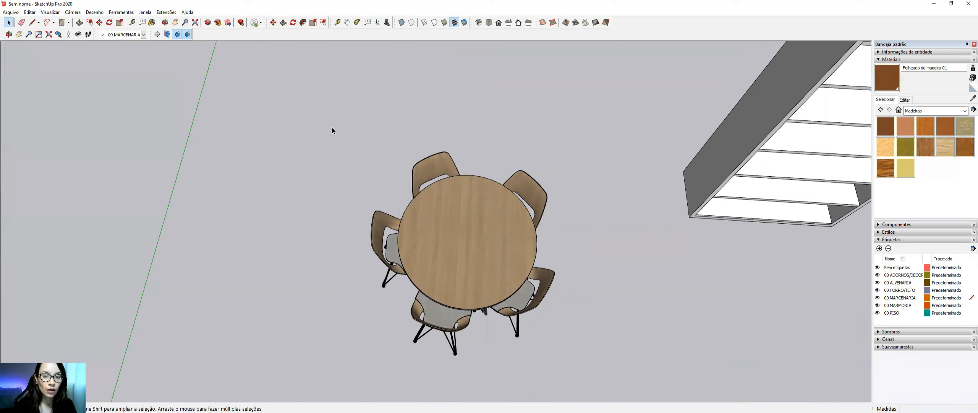
{"action": "scroll", "coordinate": [515, 125], "scroll_direction": "down", "scroll_amount": 3}
{"action": "scroll", "coordinate": [514, 122], "scroll_direction": "up", "scroll_amount": 2}
Move one chair away from the round table to an empty area in front of the bookcase.
{"action": "left_click", "coordinate": [526, 266]}
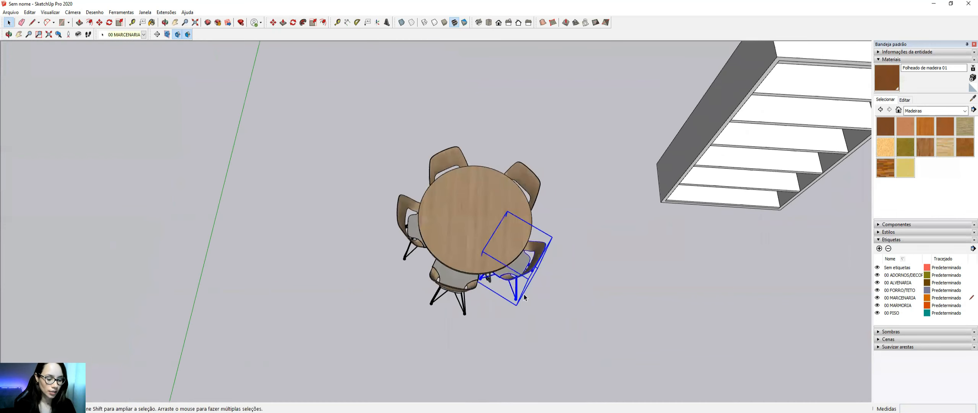
{"action": "key", "text": "m"}
{"action": "left_click", "coordinate": [518, 304]}
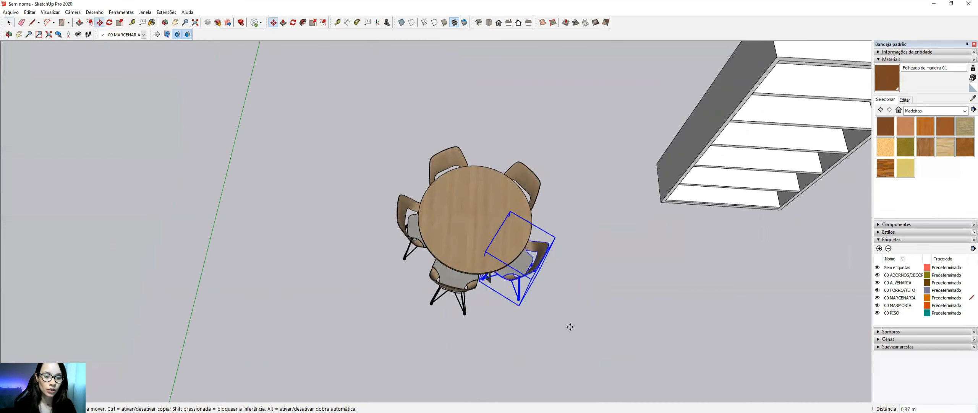
{"action": "left_click", "coordinate": [642, 355]}
{"action": "key", "text": "h"}
{"action": "left_click_drag", "start_coordinate": [568, 283], "coordinate": [390, 195]}
{"action": "scroll", "coordinate": [458, 231], "scroll_direction": "up", "scroll_amount": 2}
{"action": "left_click_drag", "start_coordinate": [476, 247], "coordinate": [499, 268]}
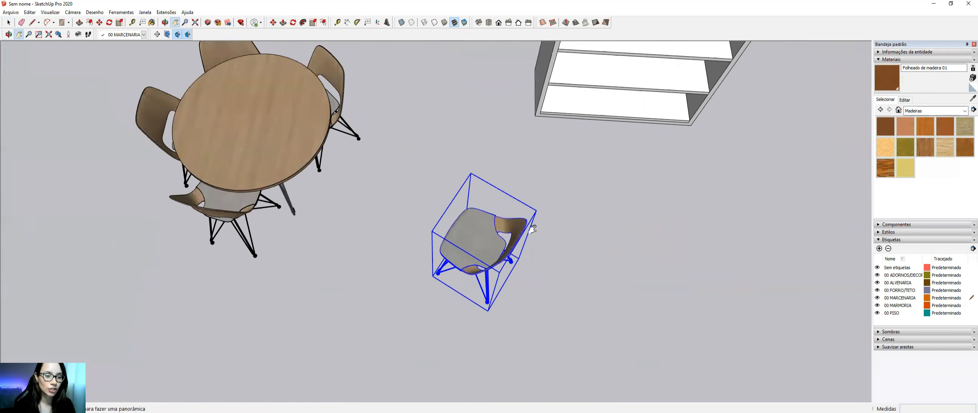
{"action": "key", "text": "q"}
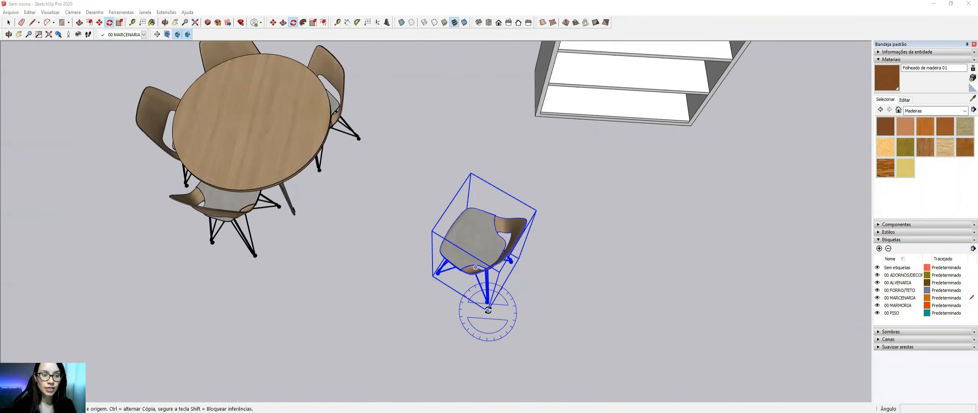
{"action": "left_click", "coordinate": [488, 310]}
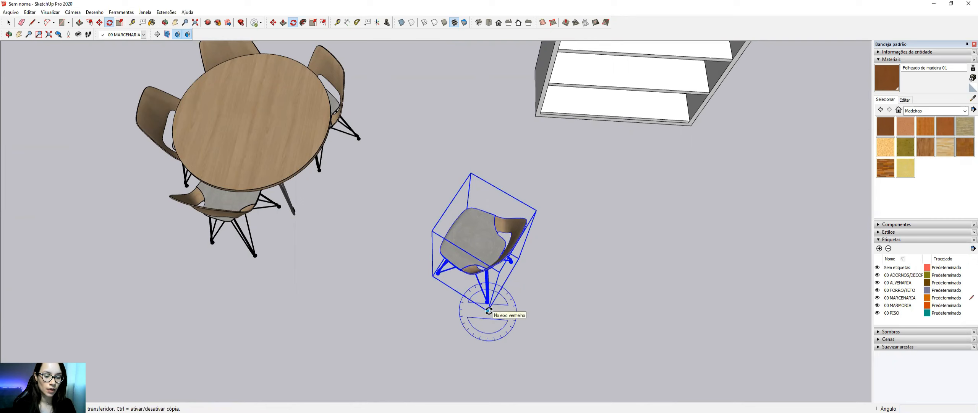
{"action": "middle_click_drag", "start_coordinate": [488, 309], "coordinate": [500, 270]}
{"action": "key", "text": "space"}
{"action": "key", "text": "q"}
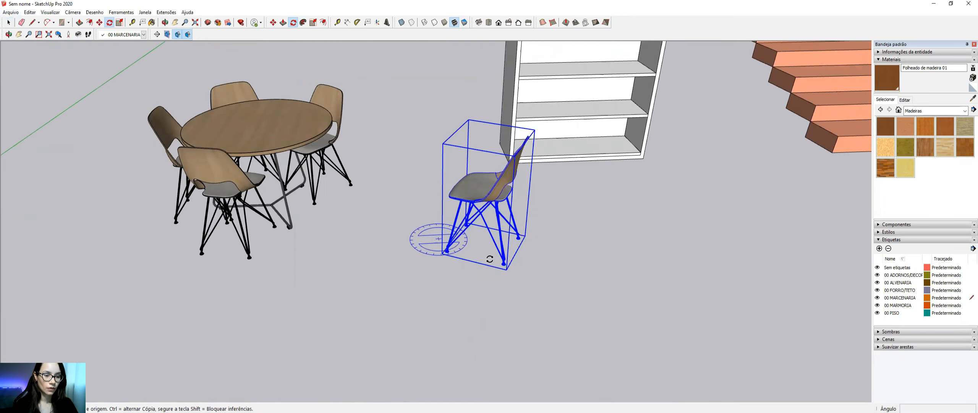
{"action": "left_click", "coordinate": [514, 156]}
{"action": "left_click", "coordinate": [504, 259]}
{"action": "middle_click_drag", "start_coordinate": [508, 150], "coordinate": [455, 155]}
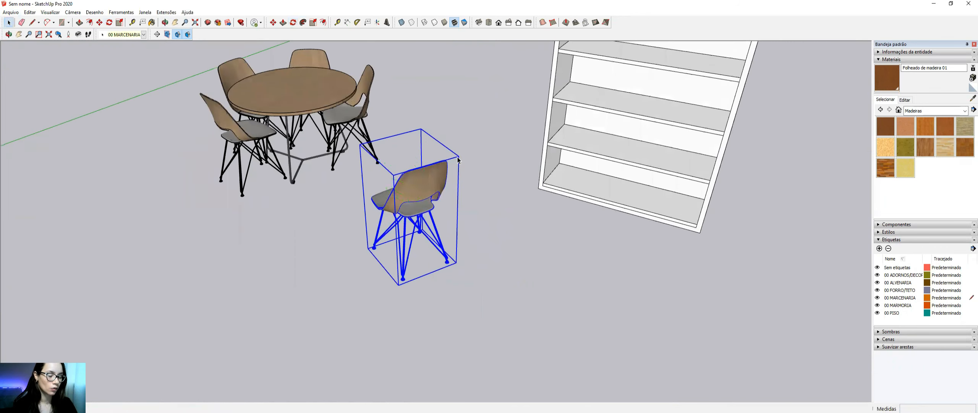
{"action": "key", "text": "Left"}
{"action": "key", "text": "Right"}
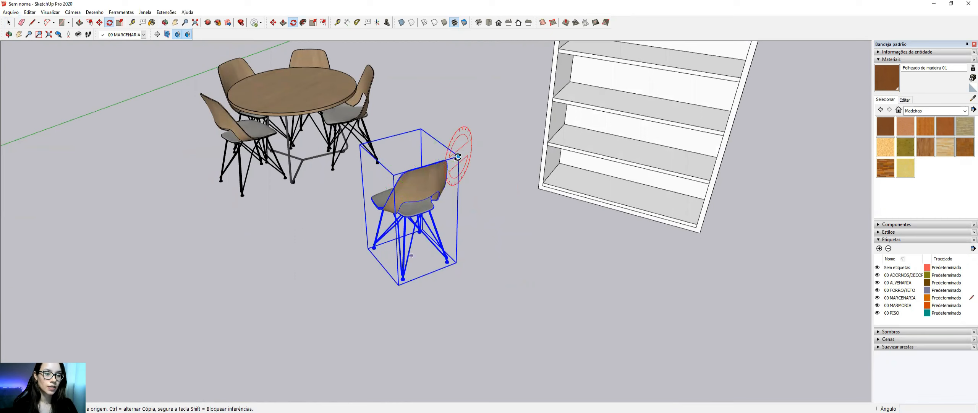
{"action": "left_click", "coordinate": [461, 166]}
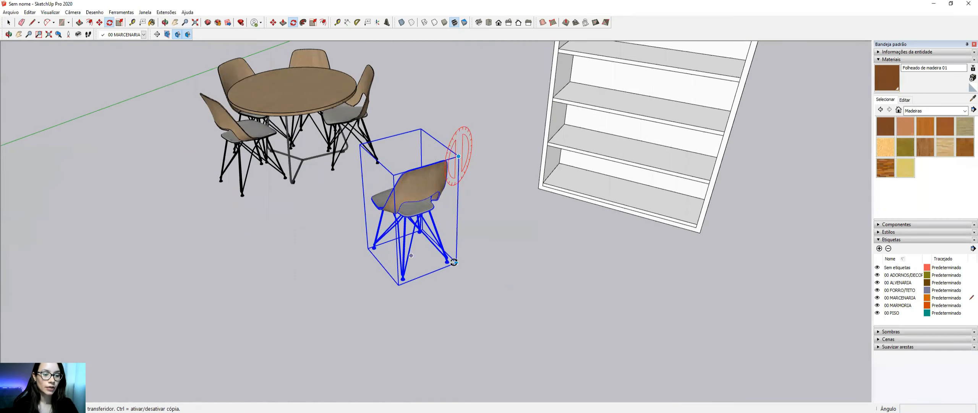
{"action": "left_click", "coordinate": [453, 267]}
Rotate the detached chair about 28.5° around the vertical axis through its base corner.
{"action": "middle_click_drag", "start_coordinate": [453, 268], "coordinate": [442, 315]}
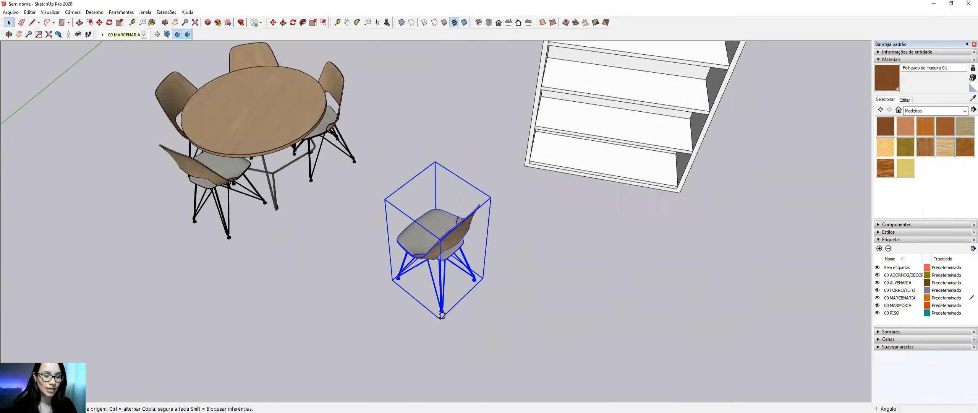
{"action": "left_click", "coordinate": [442, 318]}
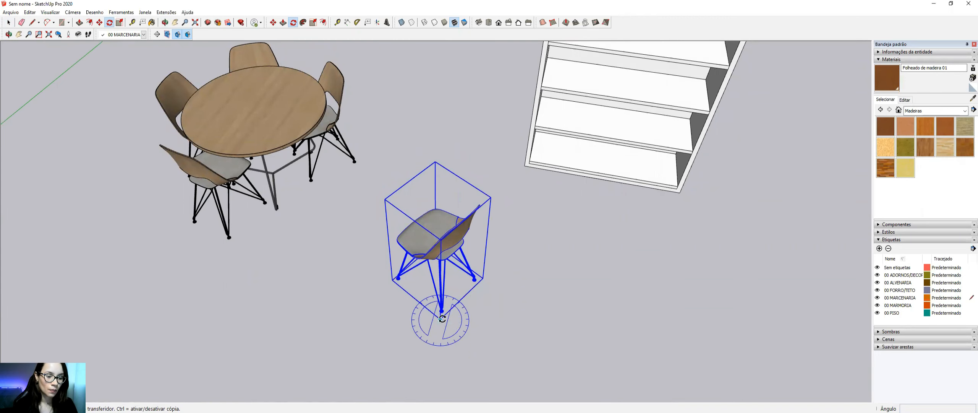
{"action": "scroll", "coordinate": [439, 318], "scroll_direction": "up", "scroll_amount": 2}
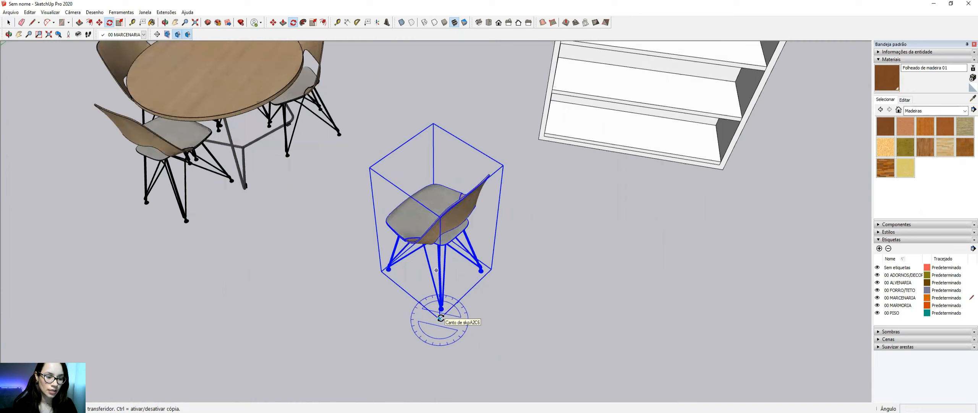
{"action": "left_click", "coordinate": [491, 269]}
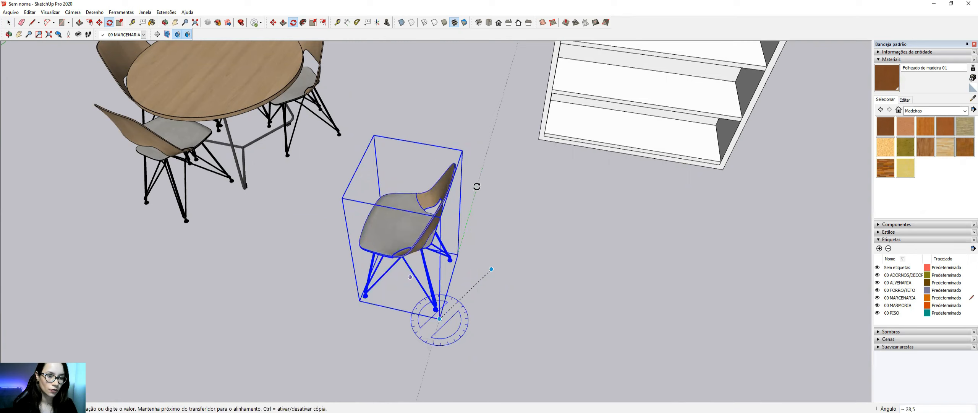
{"action": "left_click", "coordinate": [483, 175]}
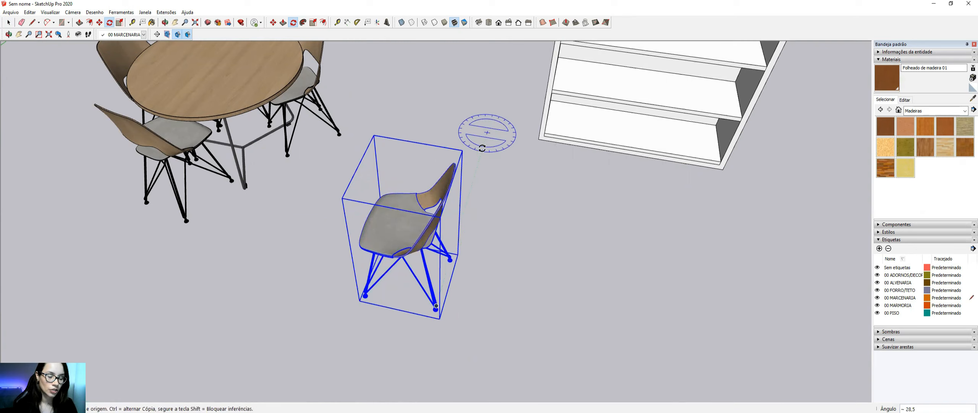
Try to tilt the detached chair 3.5° around the green axis and to rotate it around the red axis from its upper corner.
{"action": "middle_click_drag", "start_coordinate": [483, 186], "coordinate": [517, 136]}
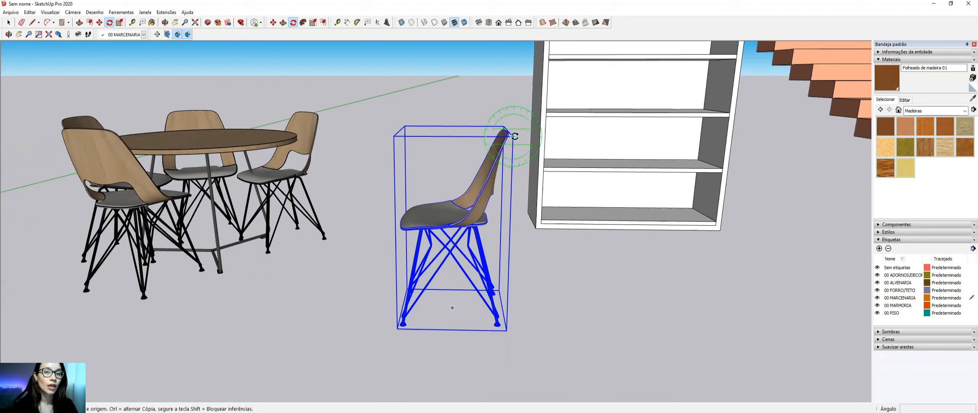
{"action": "left_click", "coordinate": [513, 137]}
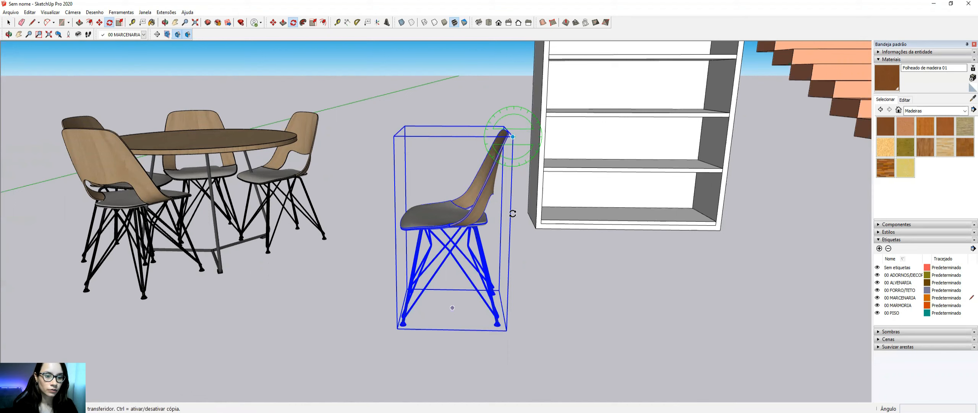
{"action": "left_click", "coordinate": [505, 329]}
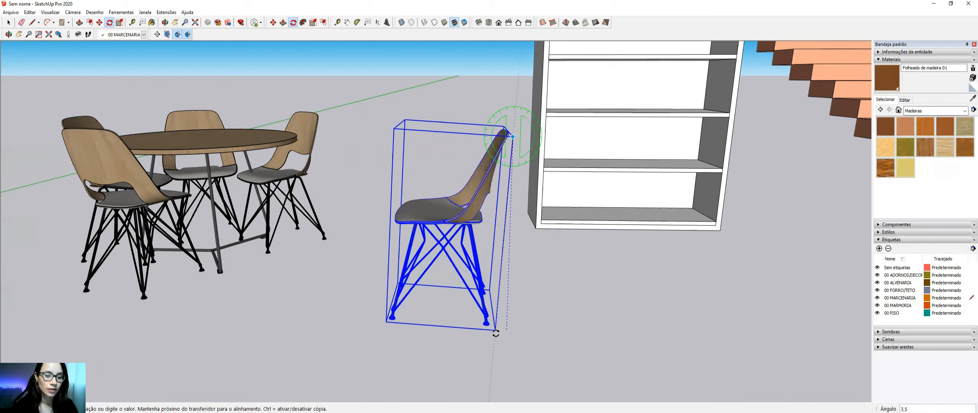
{"action": "left_click", "coordinate": [498, 330]}
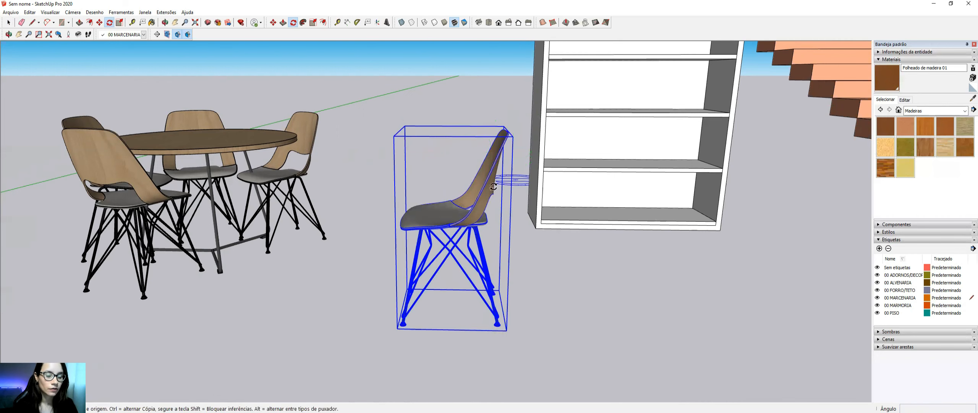
{"action": "middle_click_drag", "start_coordinate": [442, 156], "coordinate": [311, 134]}
{"action": "left_click", "coordinate": [315, 136]}
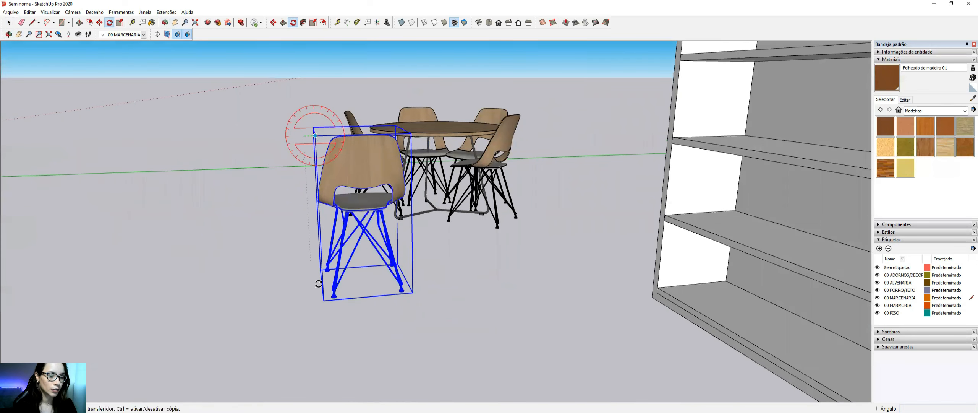
{"action": "left_click", "coordinate": [322, 300]}
{"action": "key", "text": "space"}
Review the whole model, including the table with chairs, the bookcase, both staircases and the cabinet.
{"action": "middle_click_drag", "start_coordinate": [492, 211], "coordinate": [719, 306]}
{"action": "scroll", "coordinate": [567, 137], "scroll_direction": "down", "scroll_amount": 3}
{"action": "middle_click_drag", "start_coordinate": [556, 185], "coordinate": [416, 130], "text": "shift"}
{"action": "scroll", "coordinate": [416, 130], "scroll_direction": "down", "scroll_amount": 2}
{"action": "middle_click_drag", "start_coordinate": [419, 176], "coordinate": [418, 141], "text": "shift"}
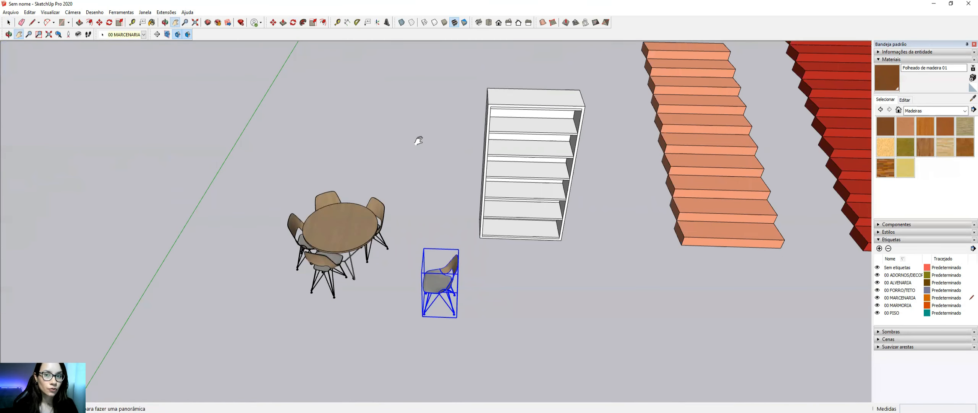
{"action": "left_click_drag", "start_coordinate": [512, 228], "coordinate": [214, 292]}
{"action": "scroll", "coordinate": [410, 178], "scroll_direction": "down", "scroll_amount": 2}
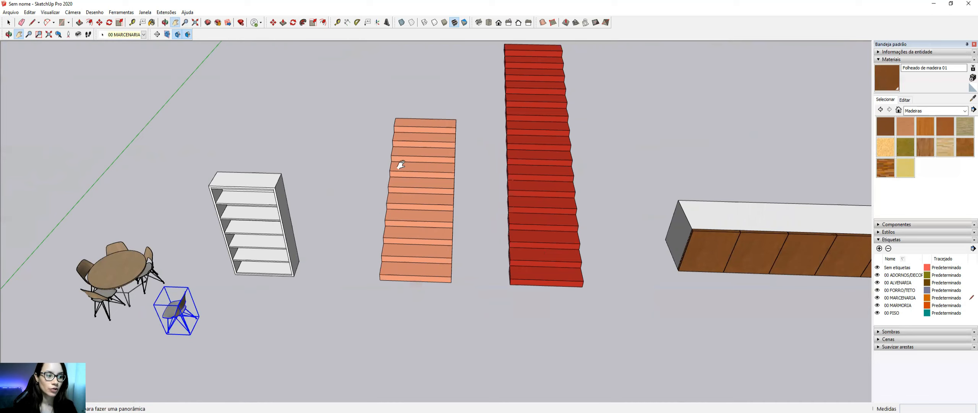
{"action": "scroll", "coordinate": [398, 133], "scroll_direction": "down", "scroll_amount": 3}
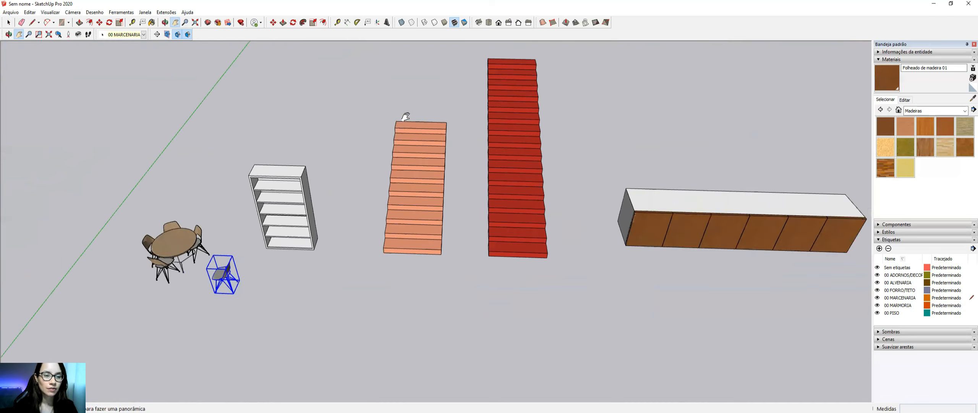
{"action": "left_click_drag", "start_coordinate": [433, 106], "coordinate": [432, 120]}
{"action": "scroll", "coordinate": [492, 87], "scroll_direction": "up", "scroll_amount": 2}
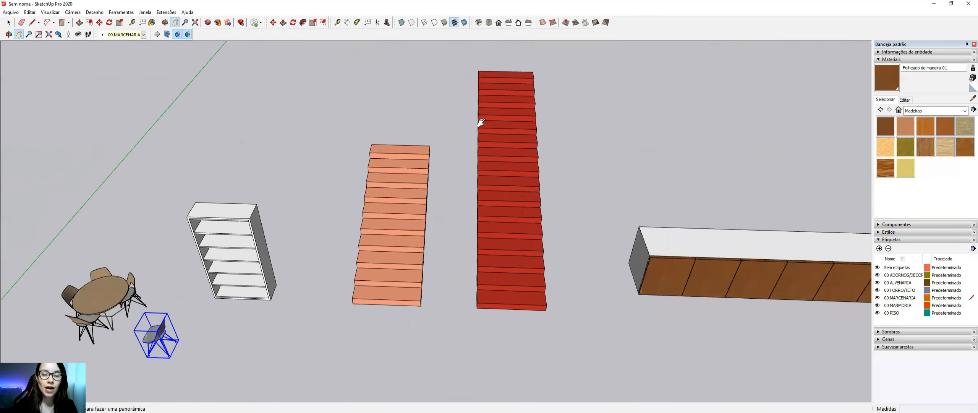